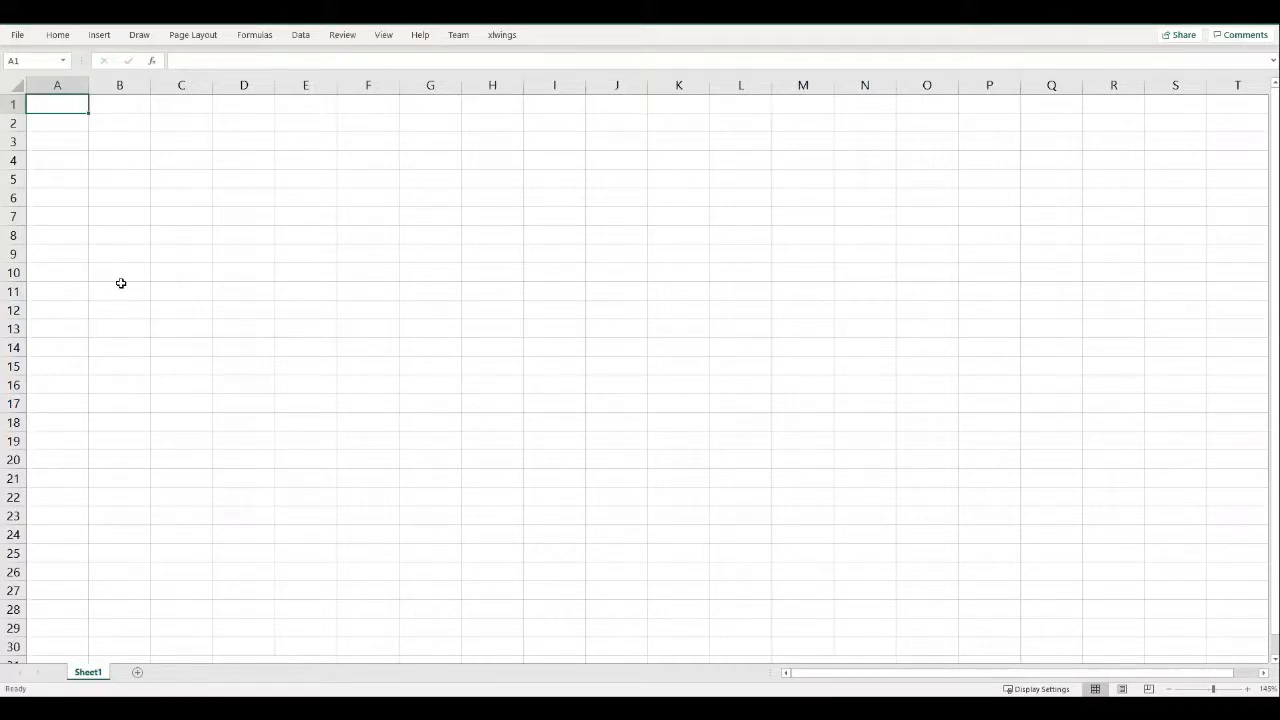
- Enter the label "cpn rate" in A1 and the coupon rate 0.03 in B1
text(cpn rate)
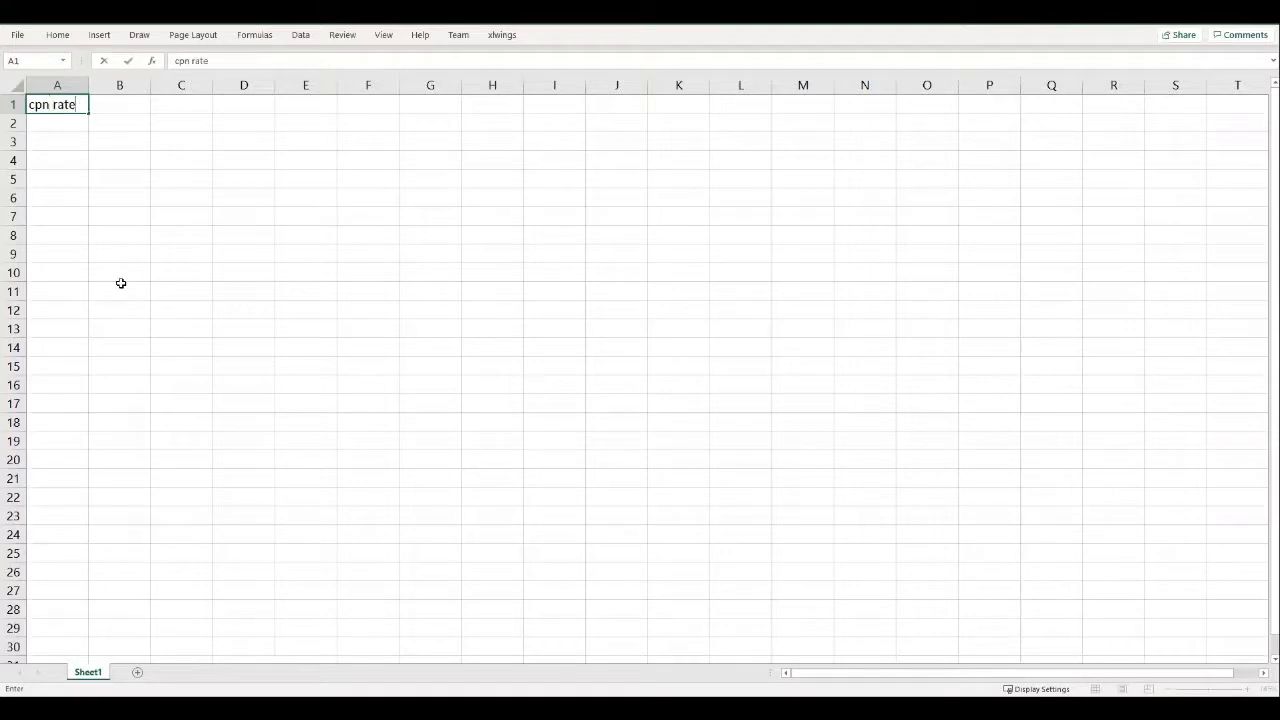
key(Tab)
text(0.03)
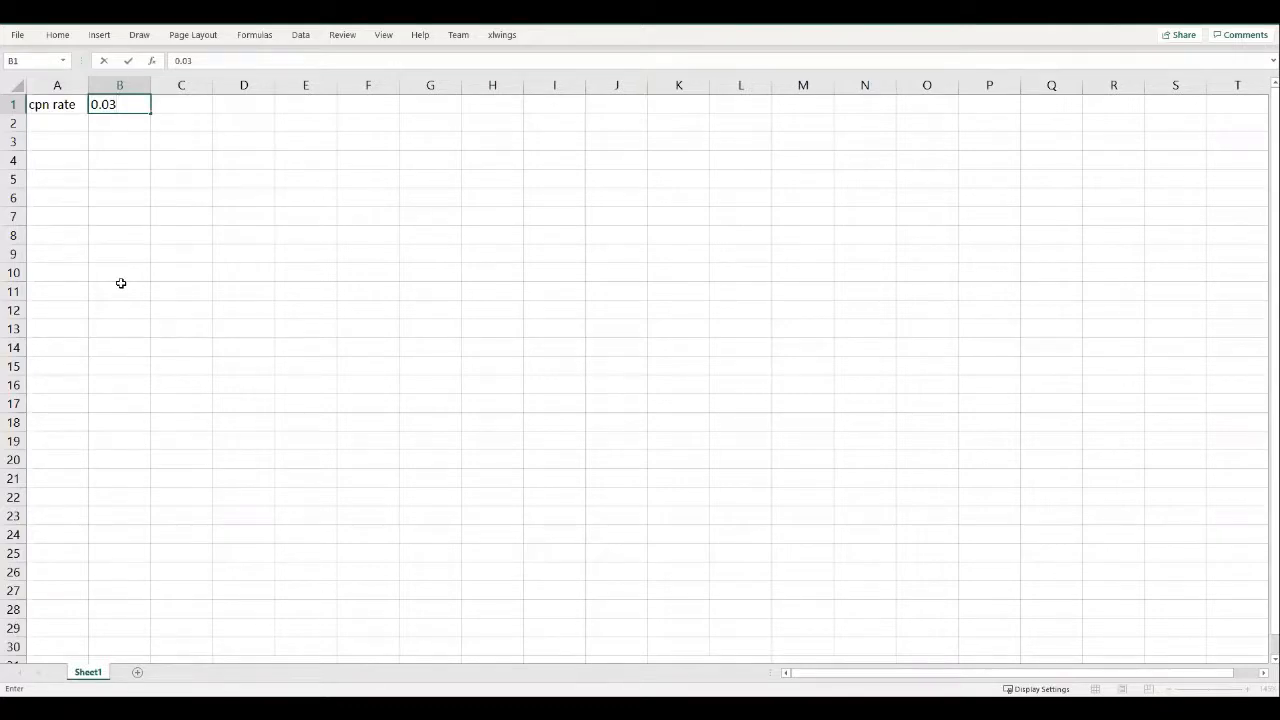
key(Return)
key(Return)
key(Return)
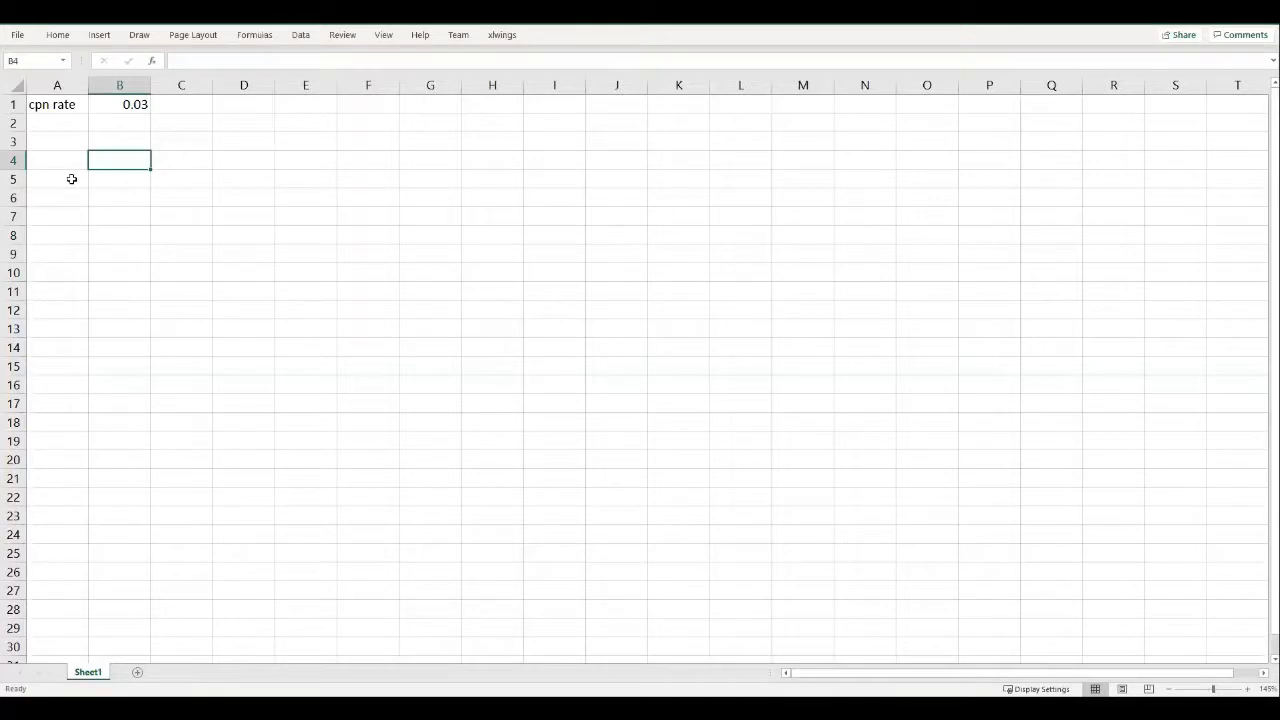
- Add the header "time" in A3 and list the periods 1 to 10 beneath it in A4:A13
click(65, 143)
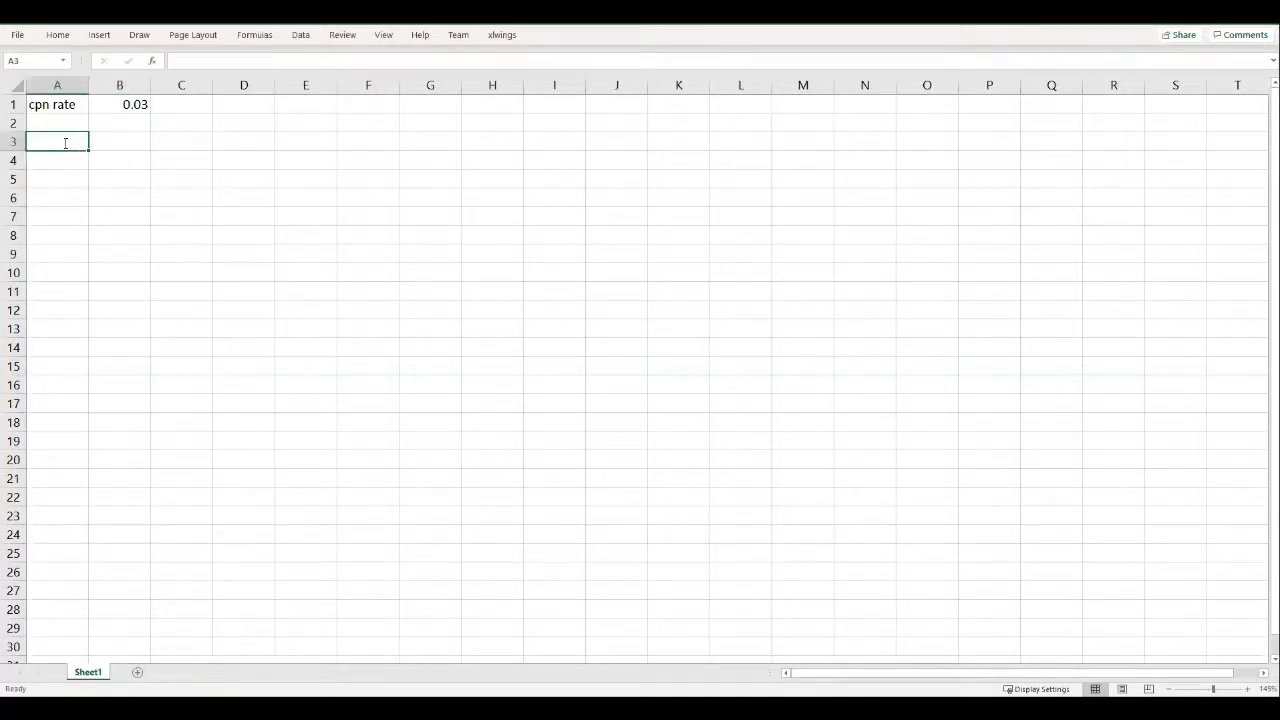
text(time)
key(Return)
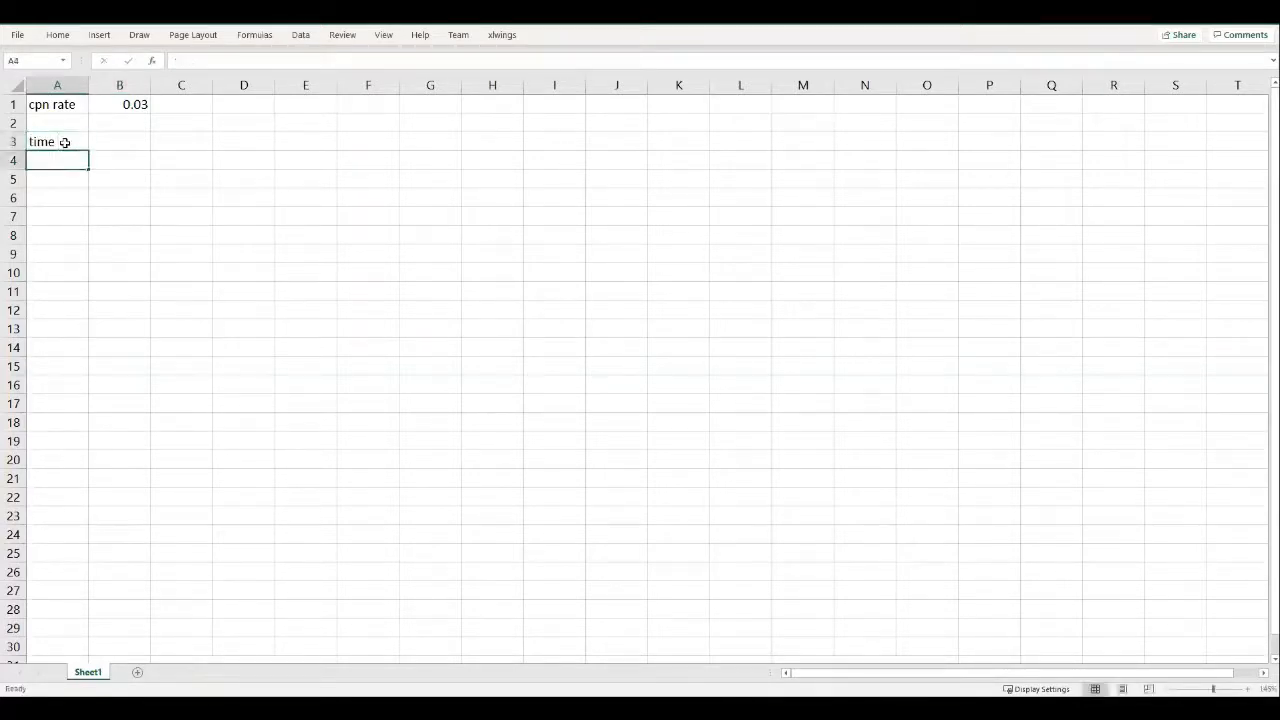
text(12)
key(BackSpace)
key(Return)
text(2)
key(Return)
text(3)
key(Return)
text(4 5 )
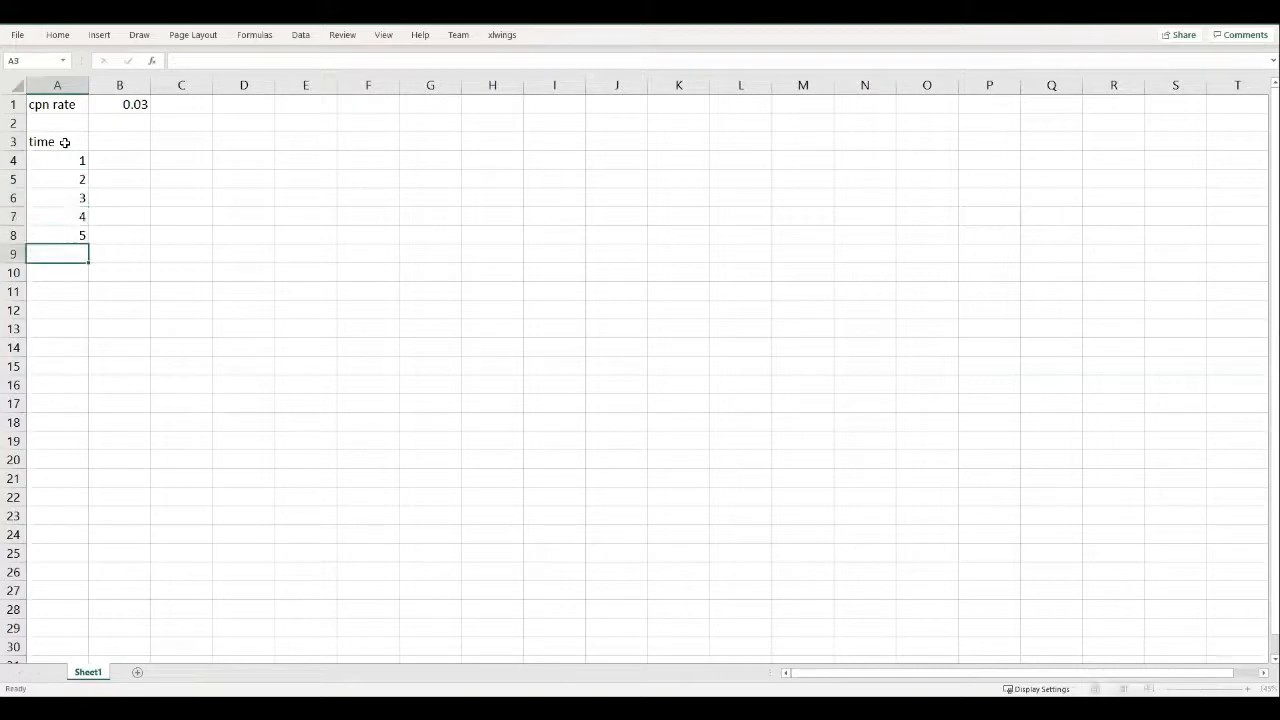
text(6 7 8 9 )
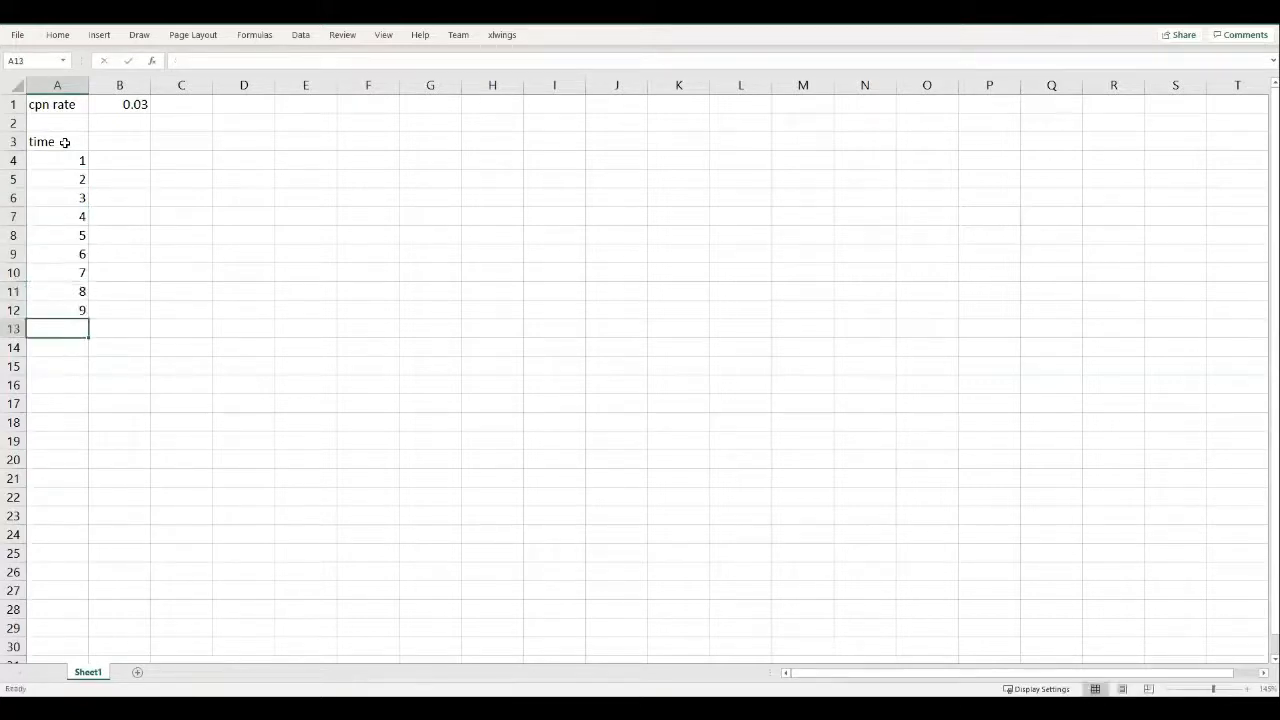
text(10)
key(Up)
key(Up)
- Add the column header "mkt rate" in B3, beside the "time" header
click(64, 142)
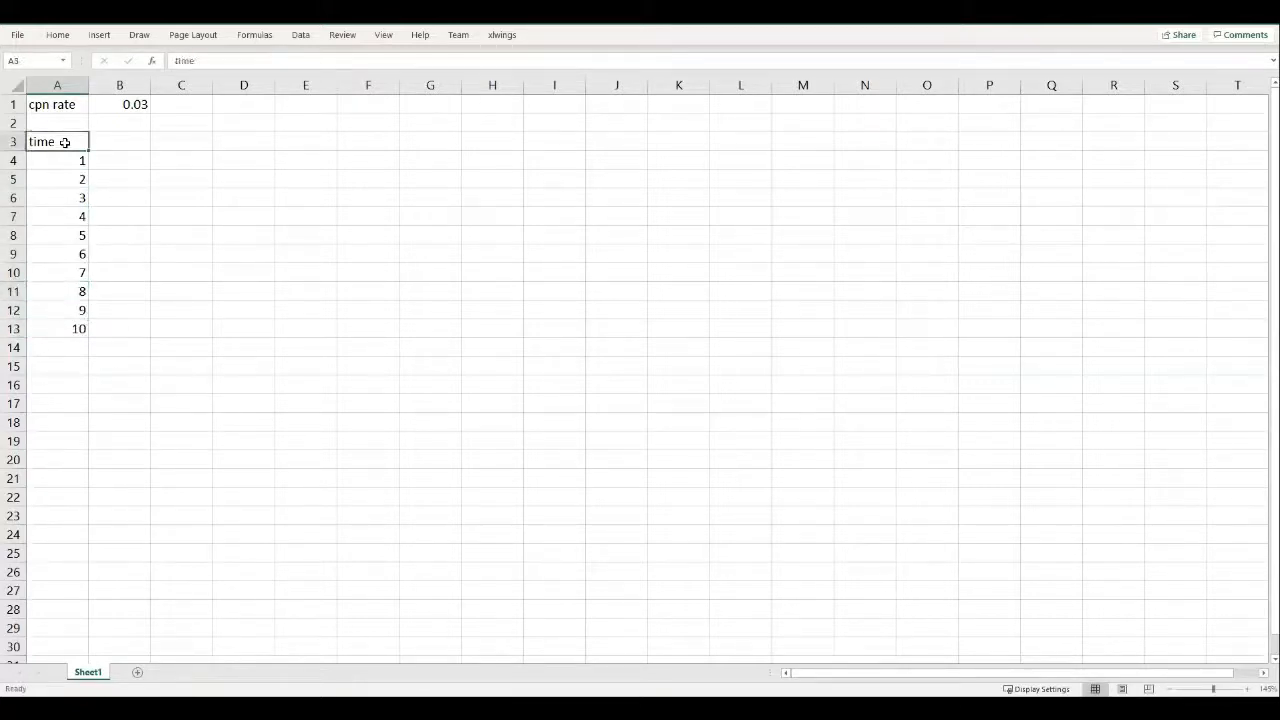
key(Right)
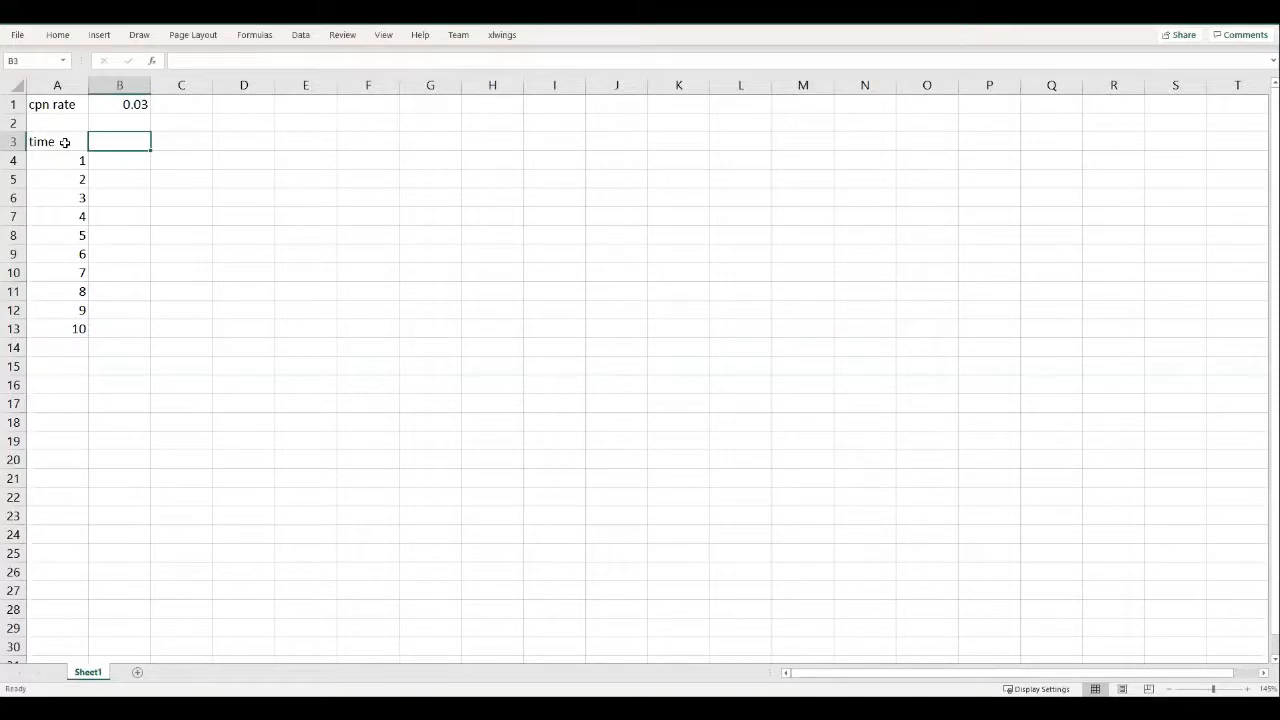
text(mkt rate)
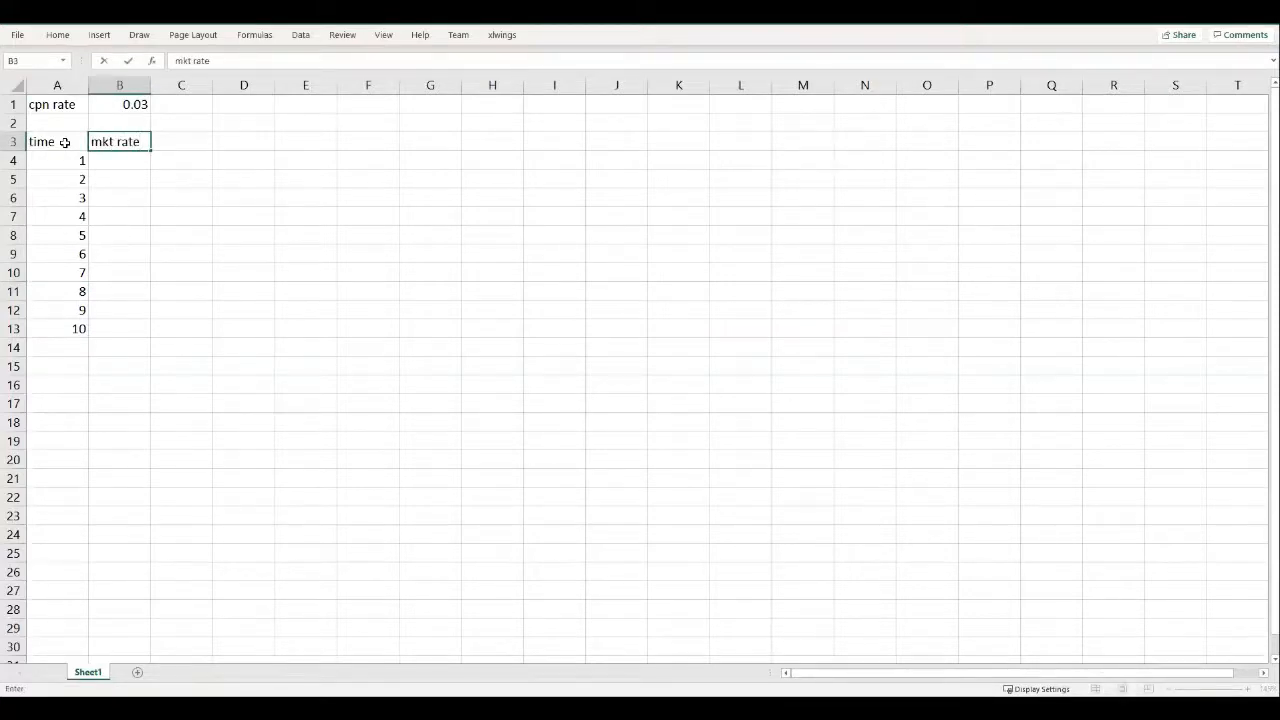
key(Return)
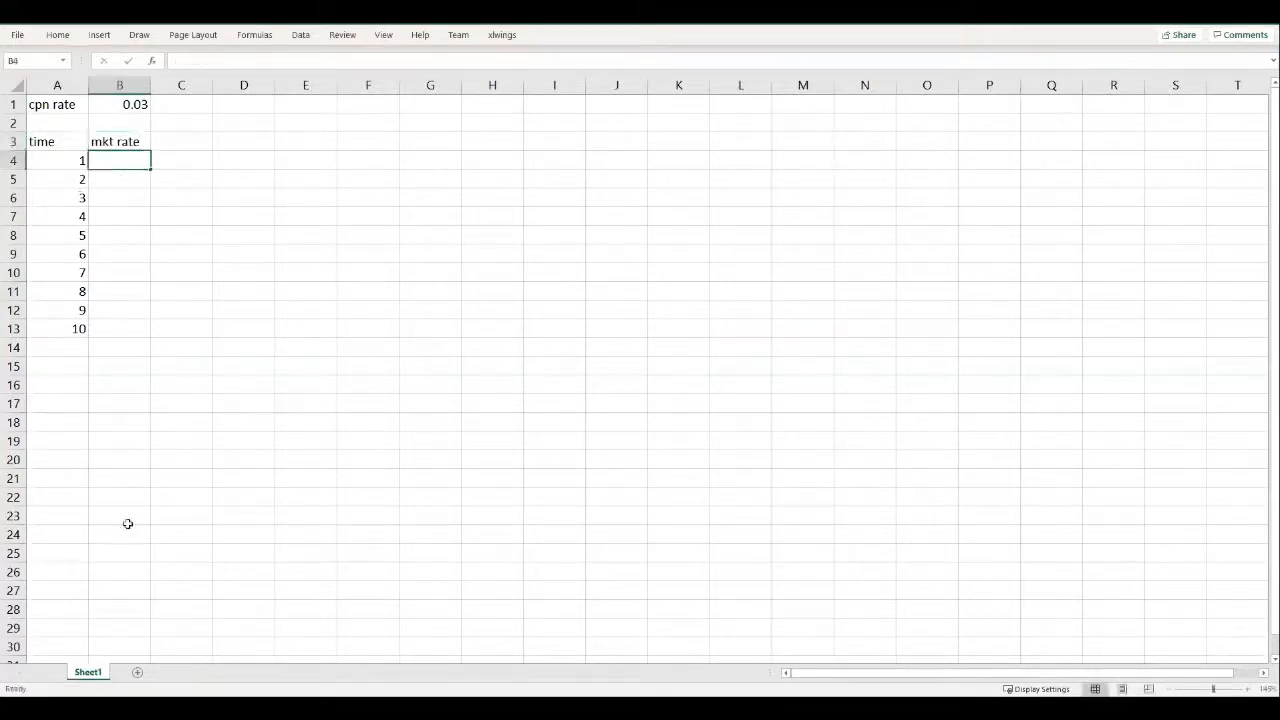
- Switch to Google Chrome, search for "yield curve" and open the Treasury Department's Daily Treasury Yield Curve Rates page
click(16, 708)
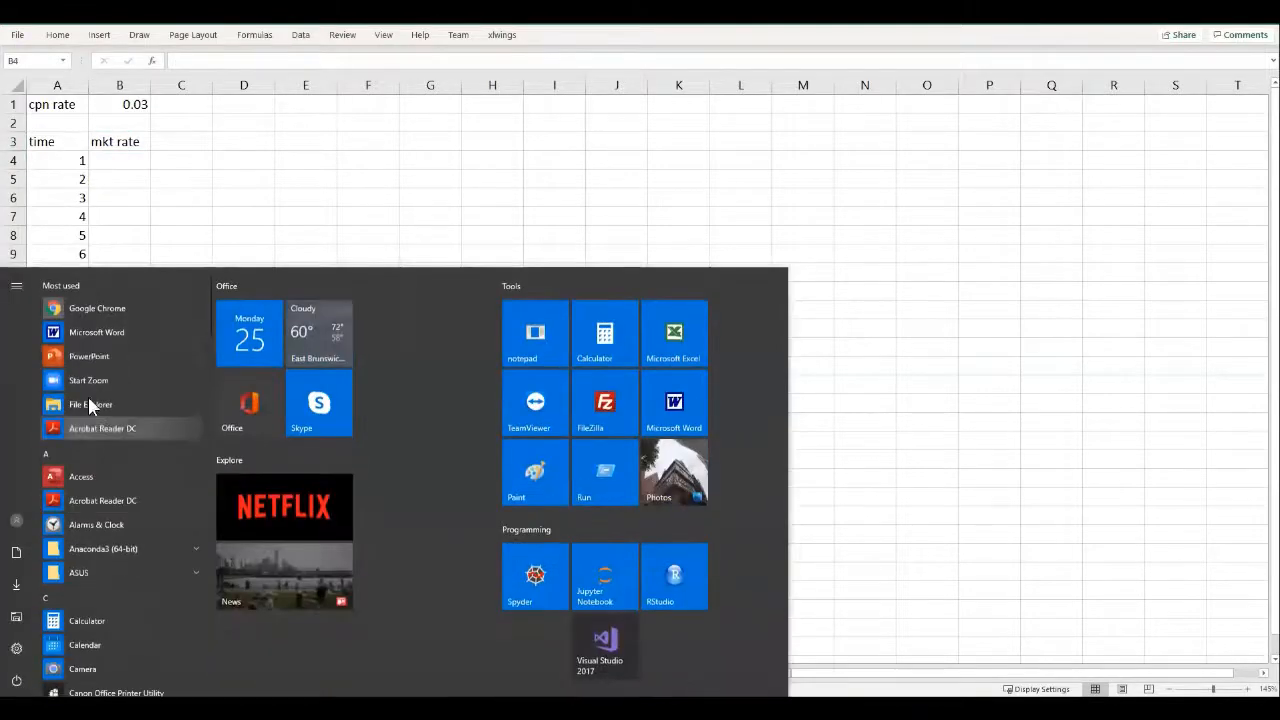
click(92, 310)
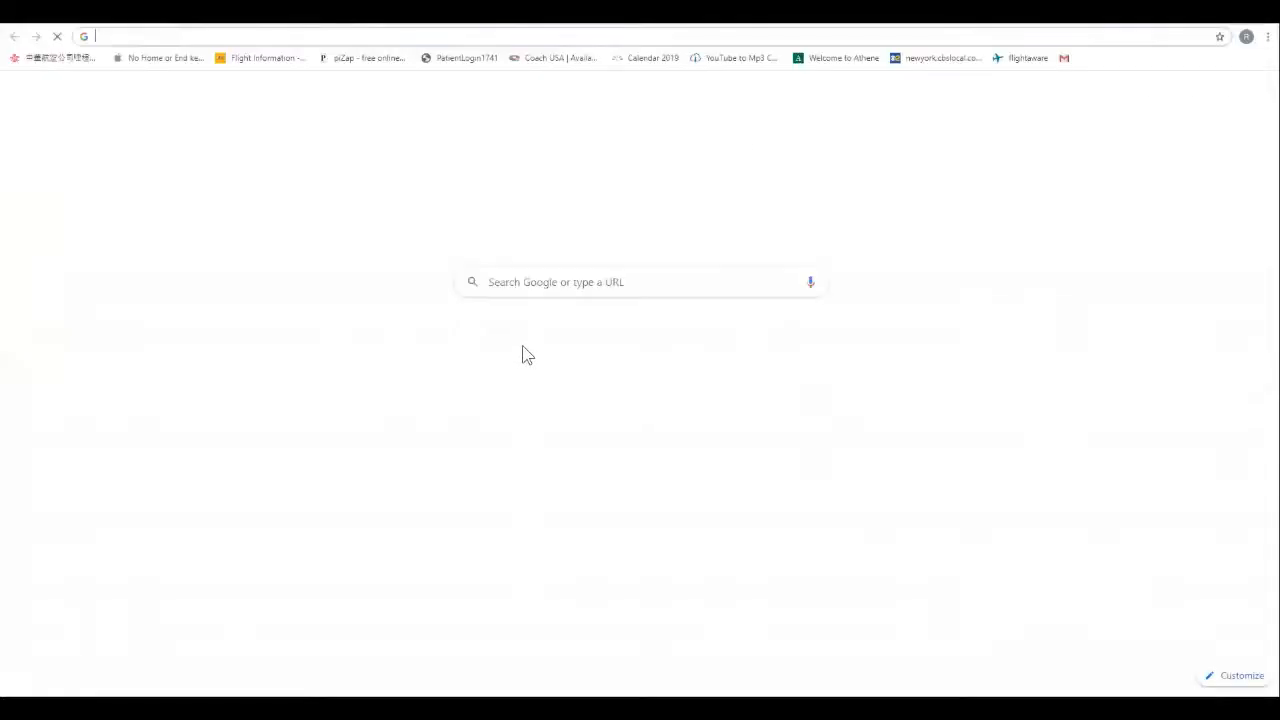
text(yield)
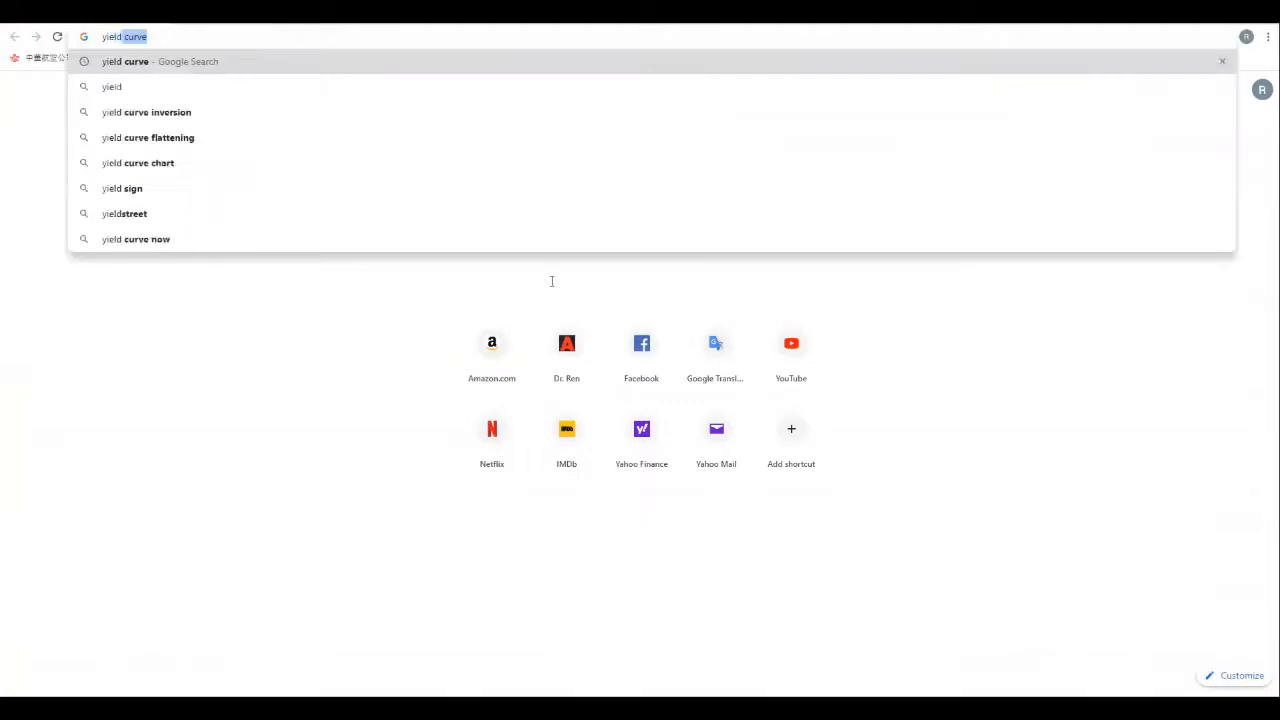
key(Return)
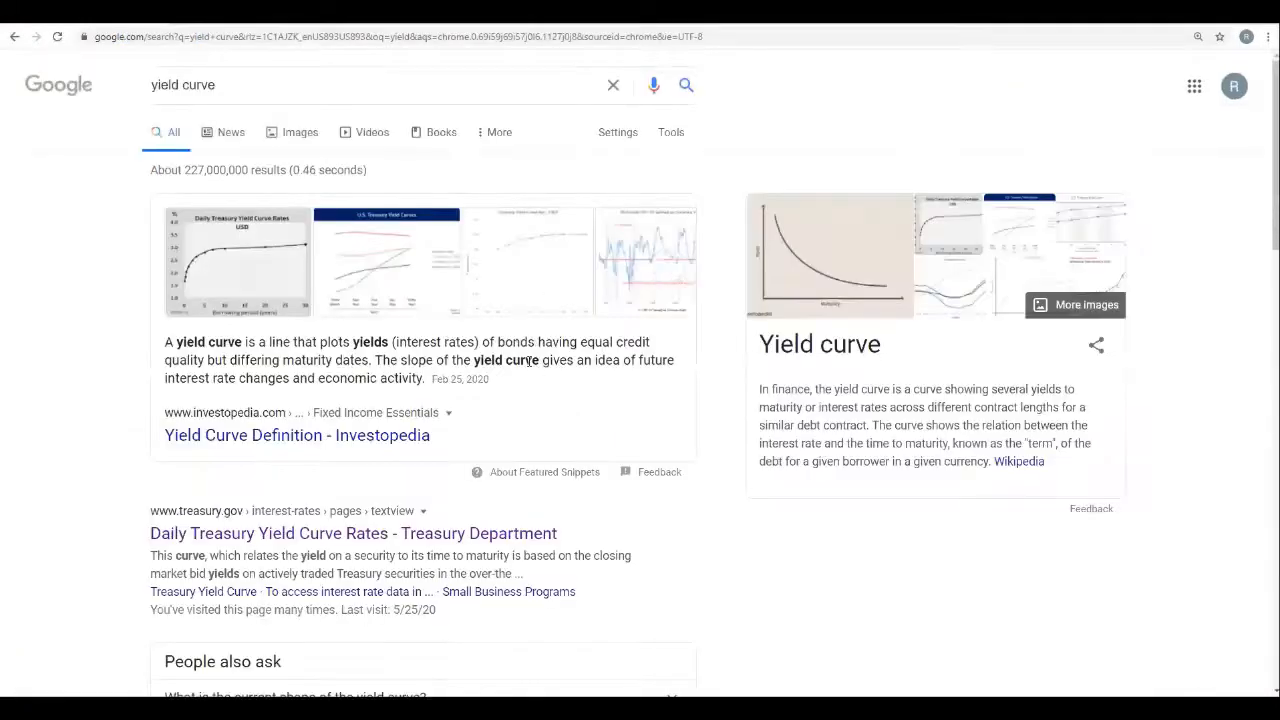
scroll(528, 362, down, 1)
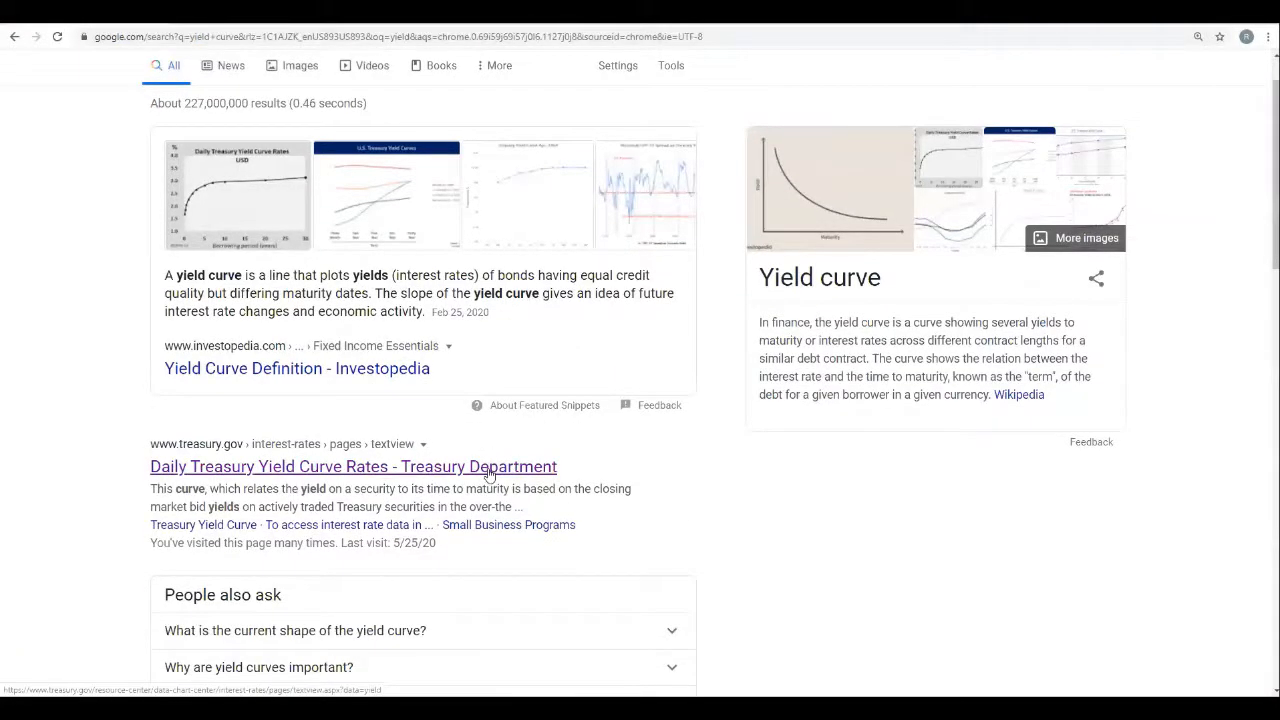
click(490, 474)
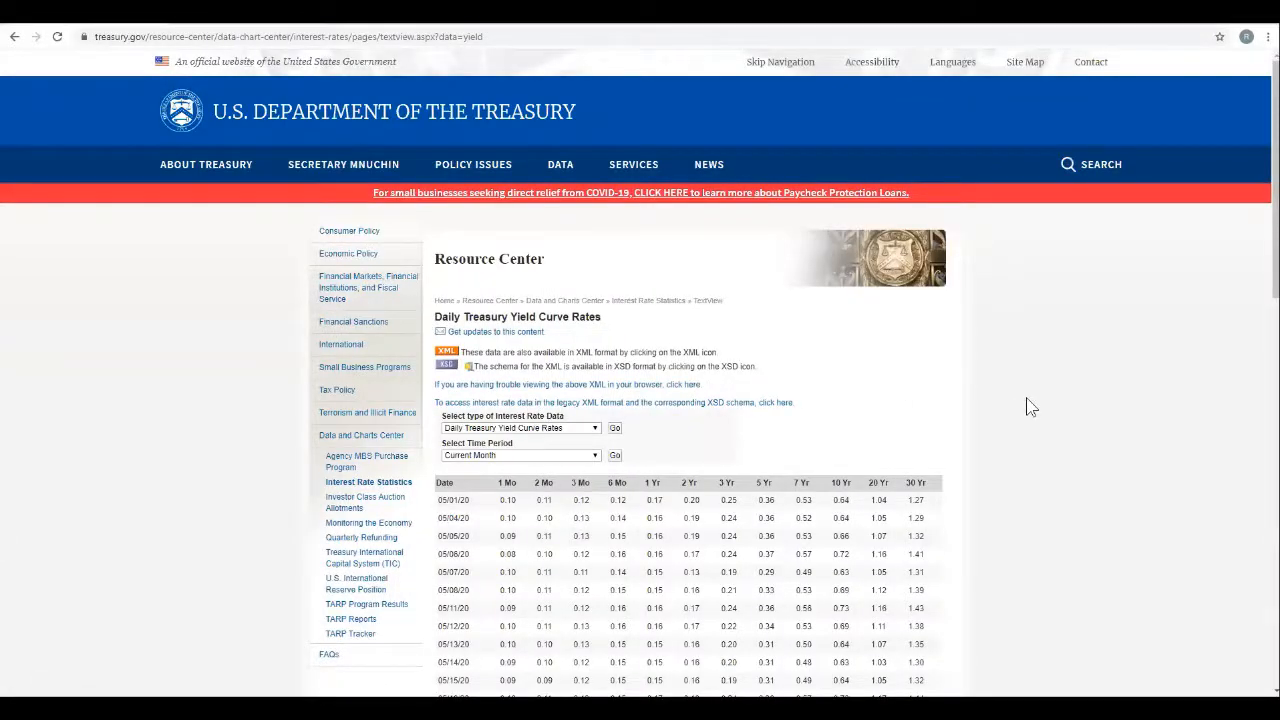
- Copy the yield table's header and 05/01/20 rows, switch to Excel and paste them at D18 as Unicode Text
scroll(1030, 406, down, 2)
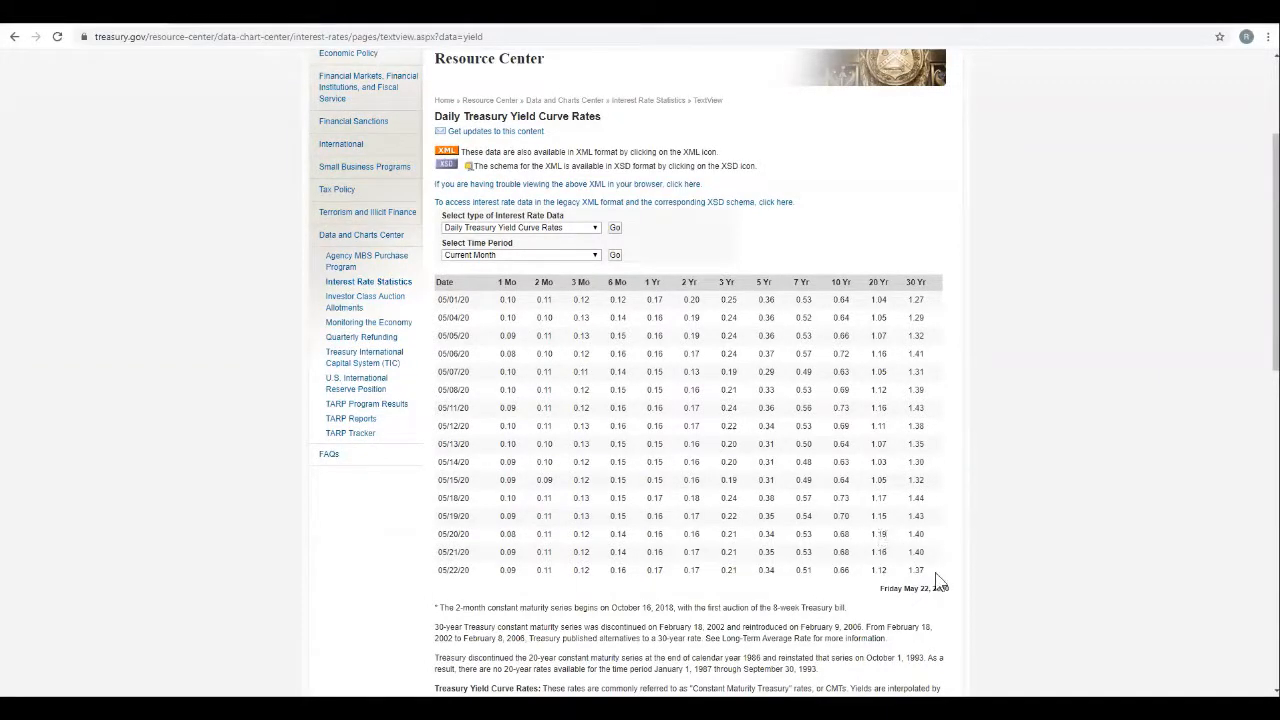
drag(938, 302, 437, 285)
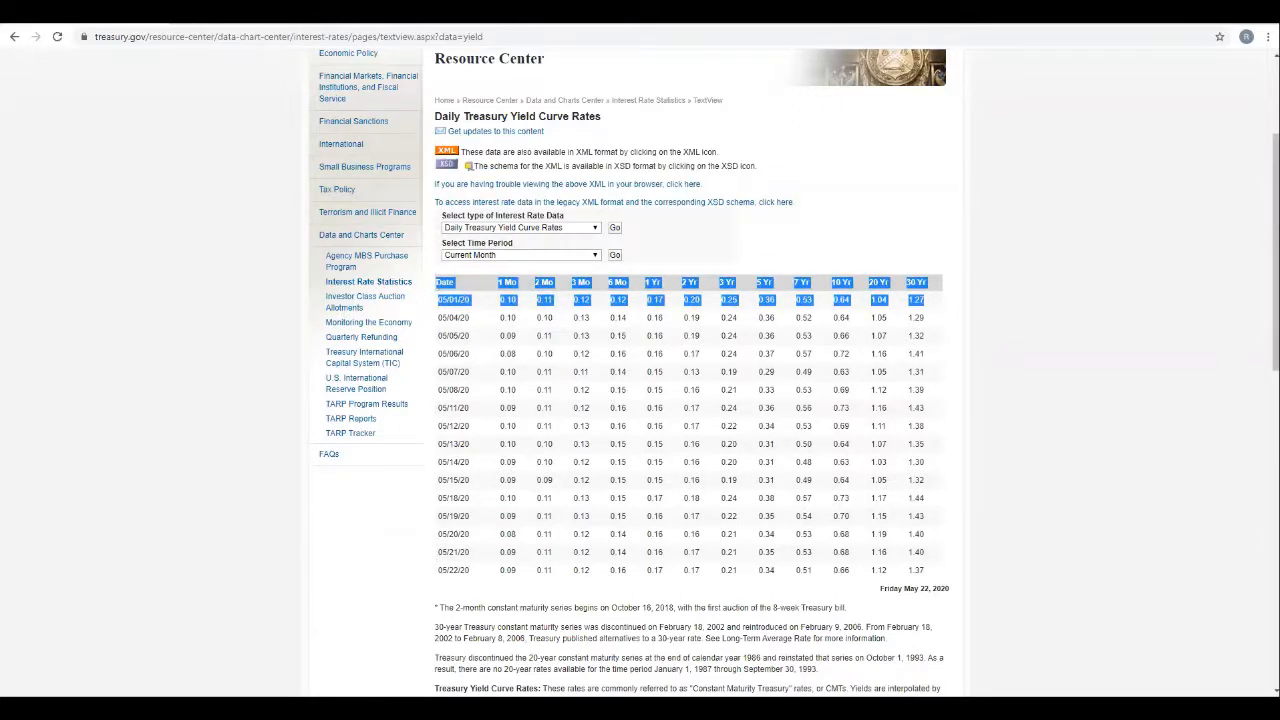
key(alt+Tab)
right_click(270, 428)
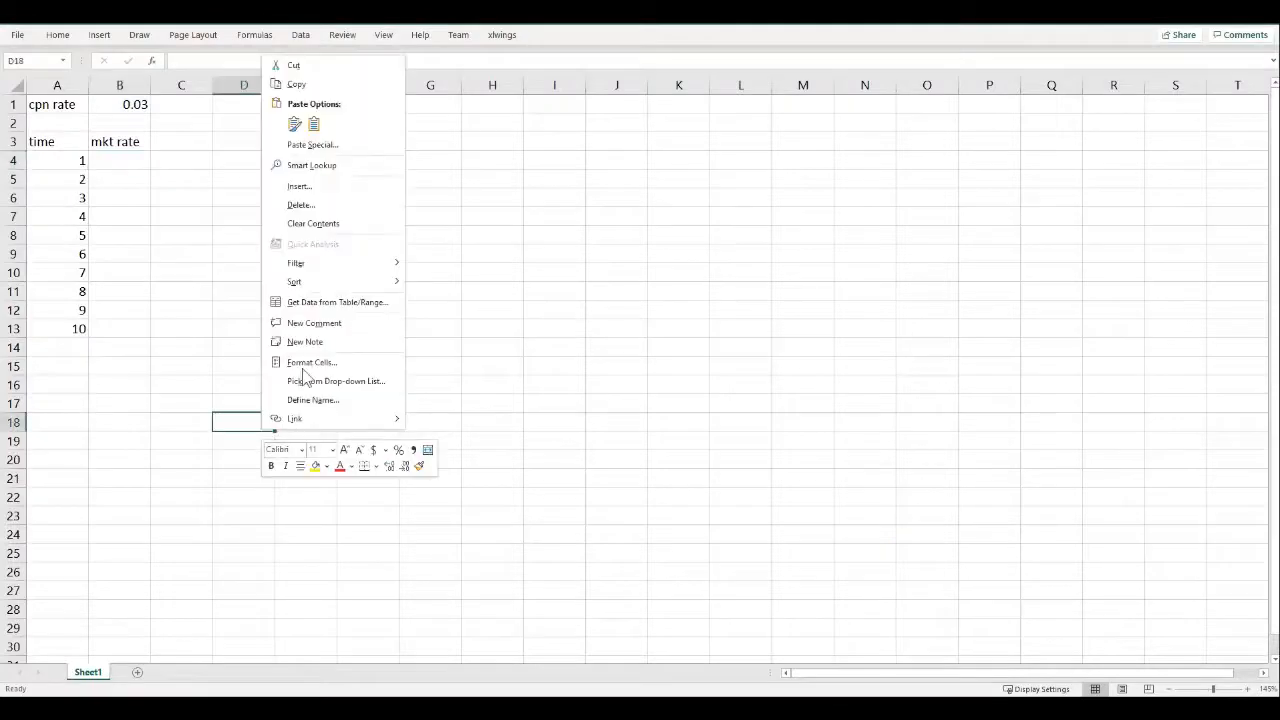
click(335, 147)
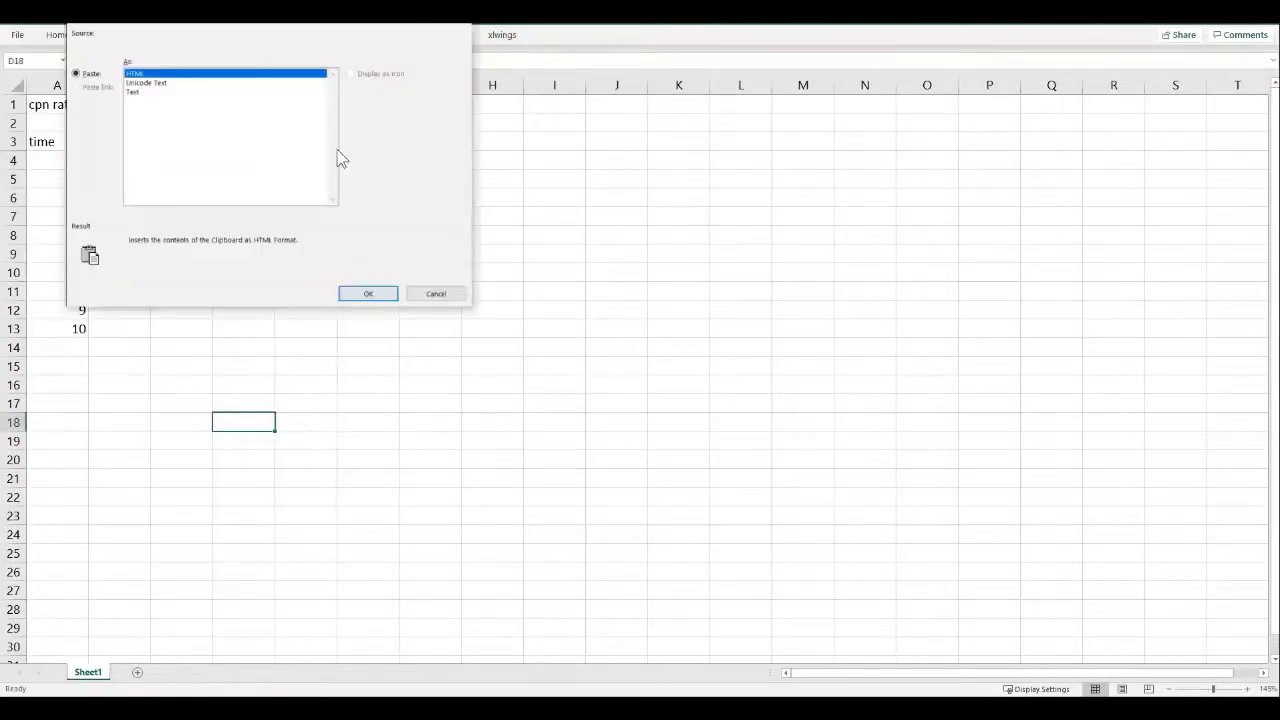
click(180, 83)
click(366, 294)
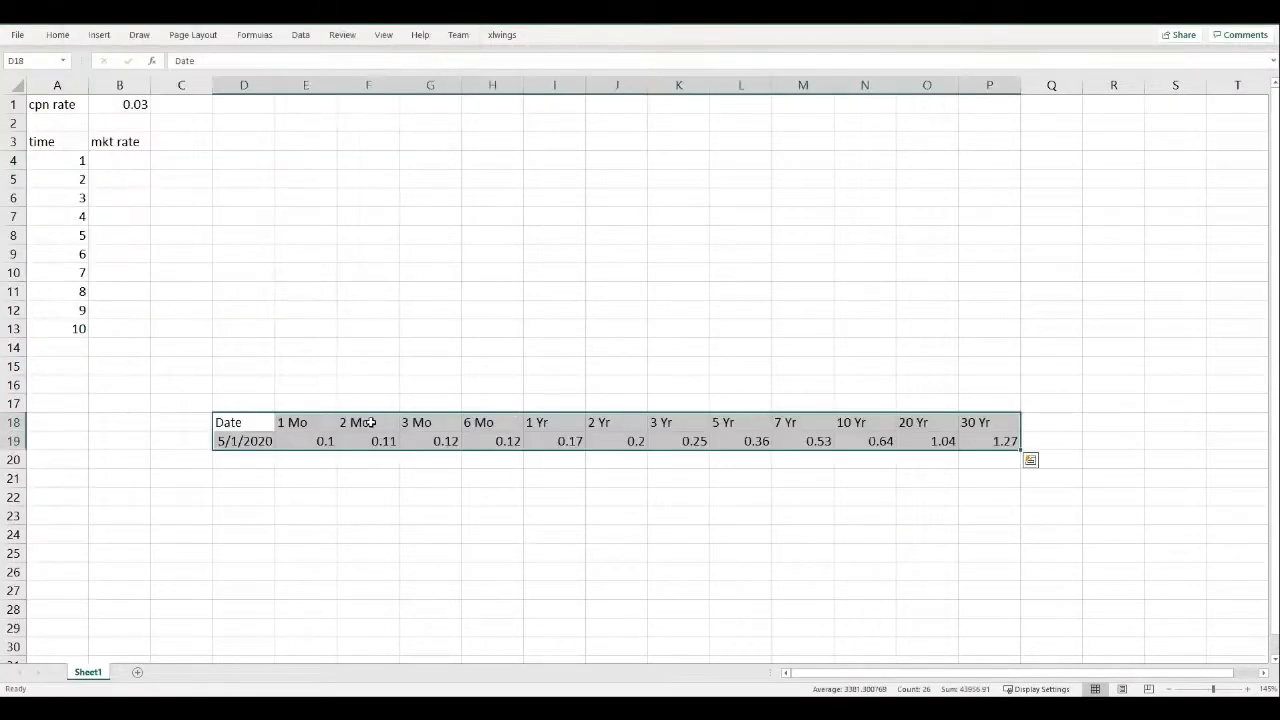
- Clear the 1 Mo to 6 Mo data from the pasted table, and copy the 1, 2 and 3 Yr rates transposed into B4:B6
drag(320, 425, 503, 461)
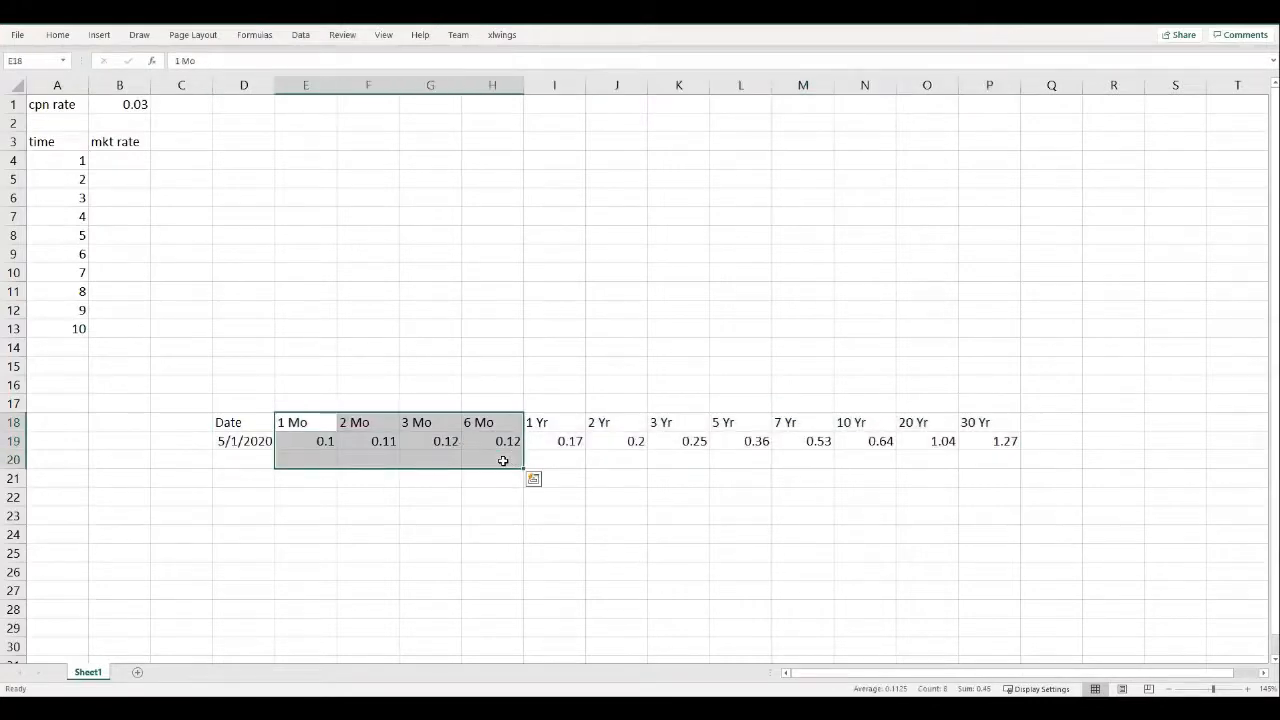
key(Delete)
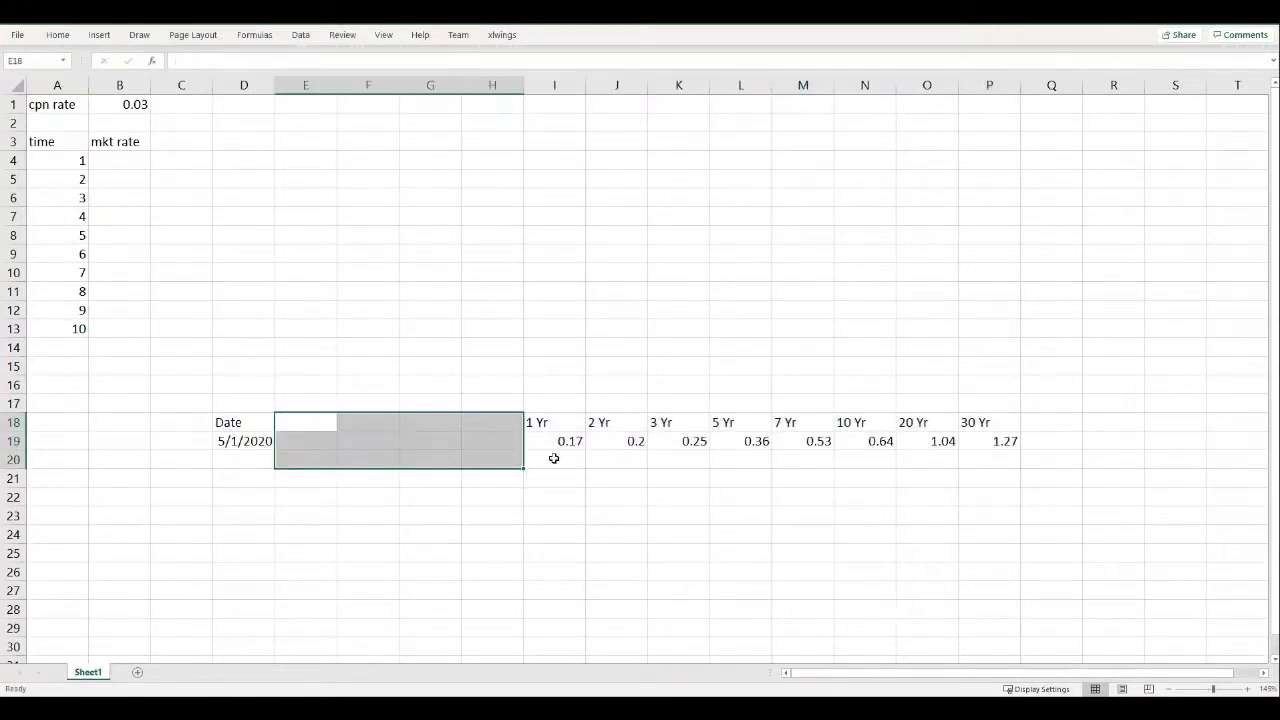
drag(554, 441, 686, 443)
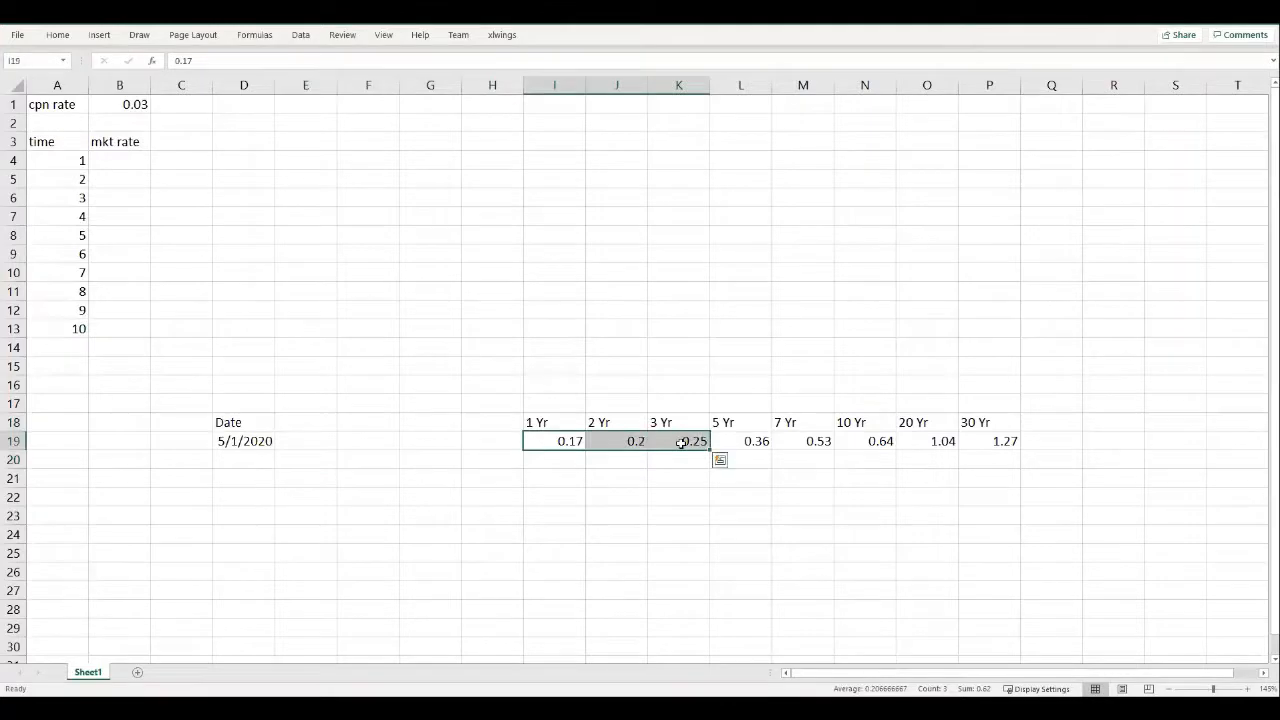
key(ctrl+c)
click(125, 161)
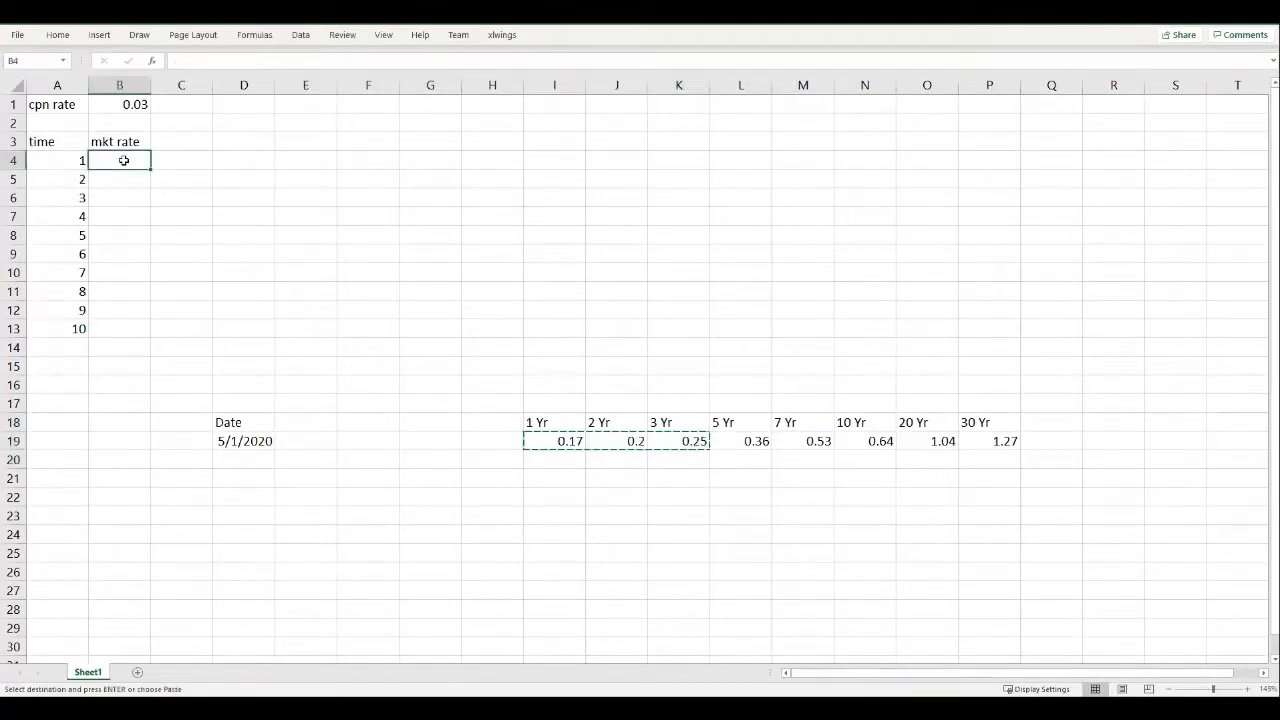
right_click(126, 162)
click(172, 251)
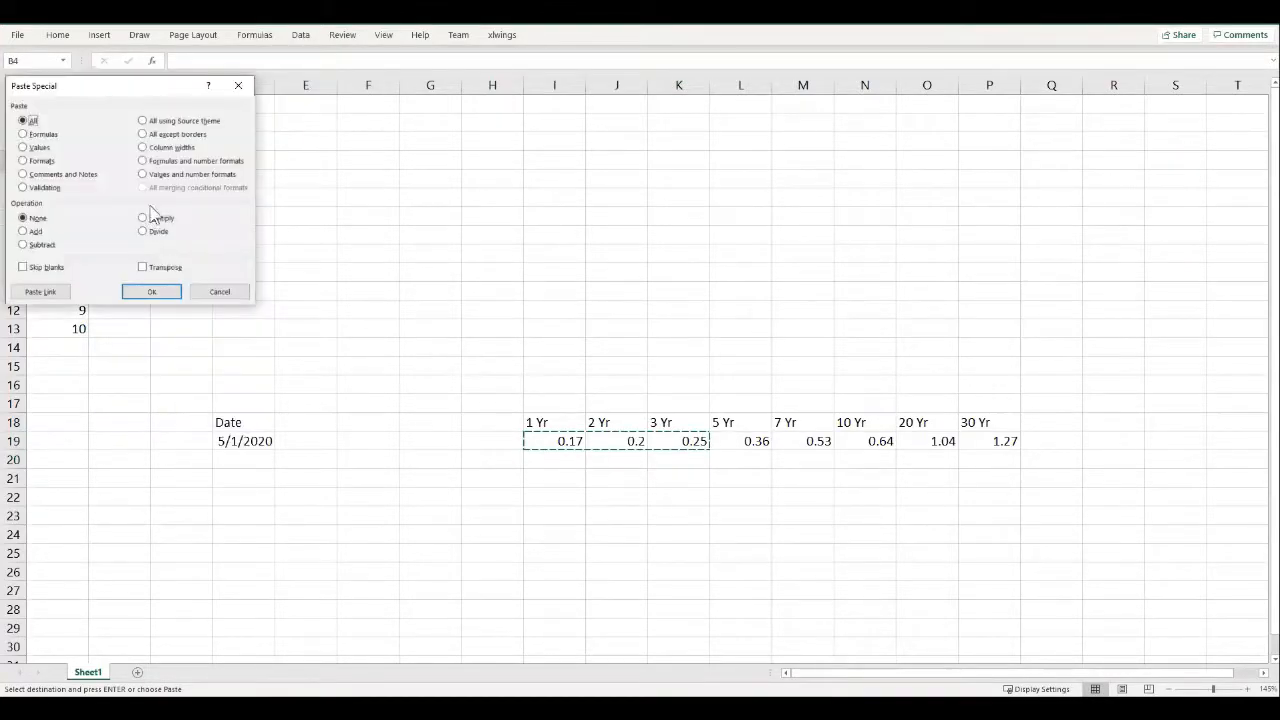
click(157, 272)
click(155, 292)
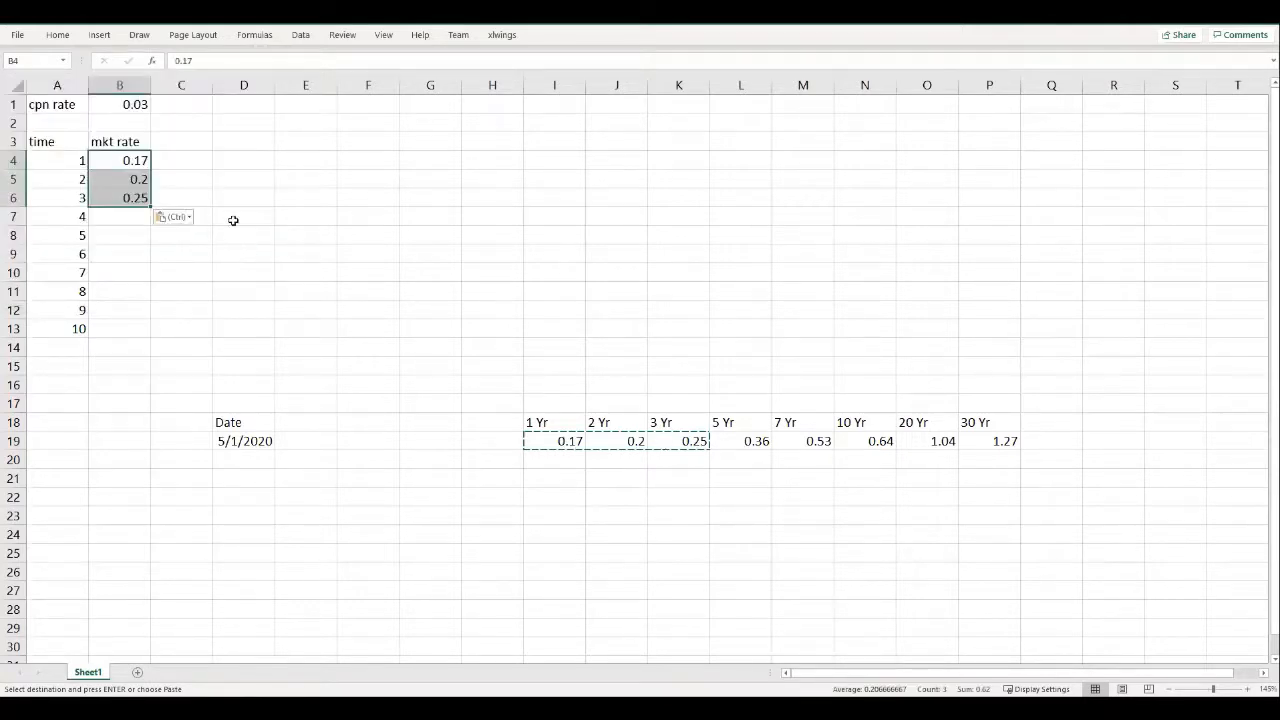
- Copy the 5 Yr rate into B8 and the 7 Yr rate into B10 of the mkt rate column
click(733, 441)
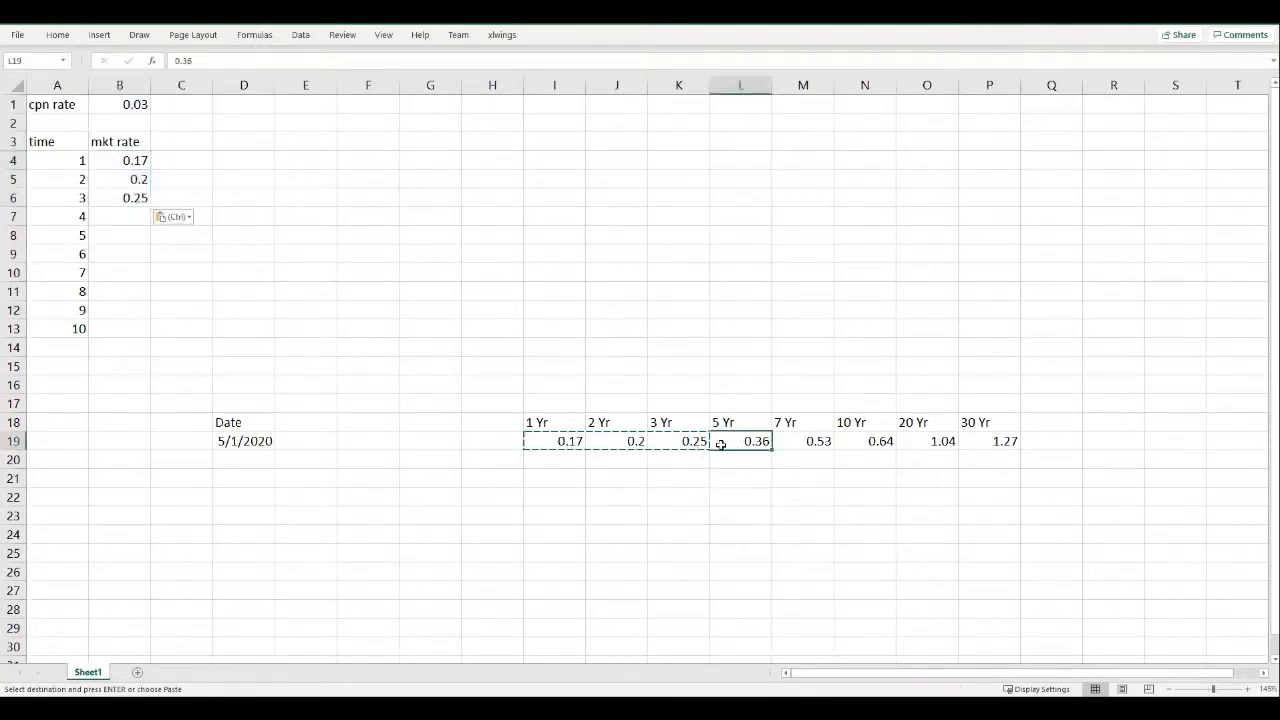
key(ctrl+c)
click(137, 235)
key(ctrl+v)
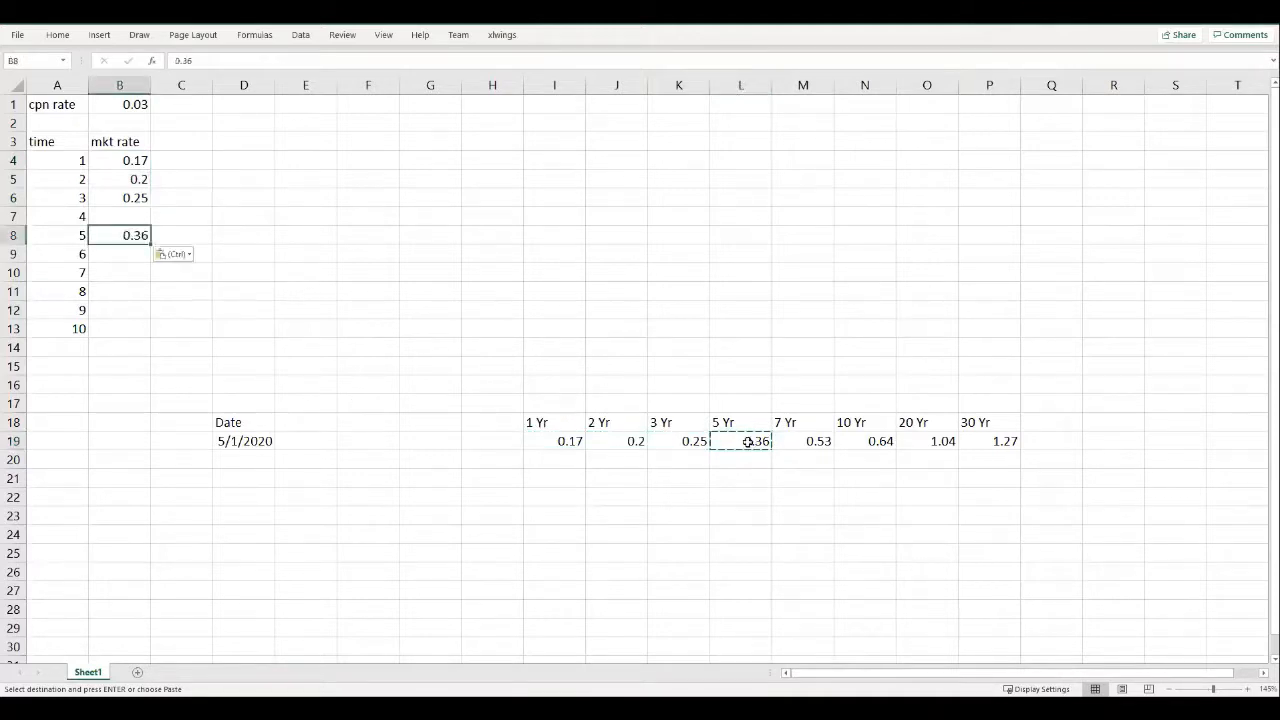
click(798, 445)
key(ctrl+c)
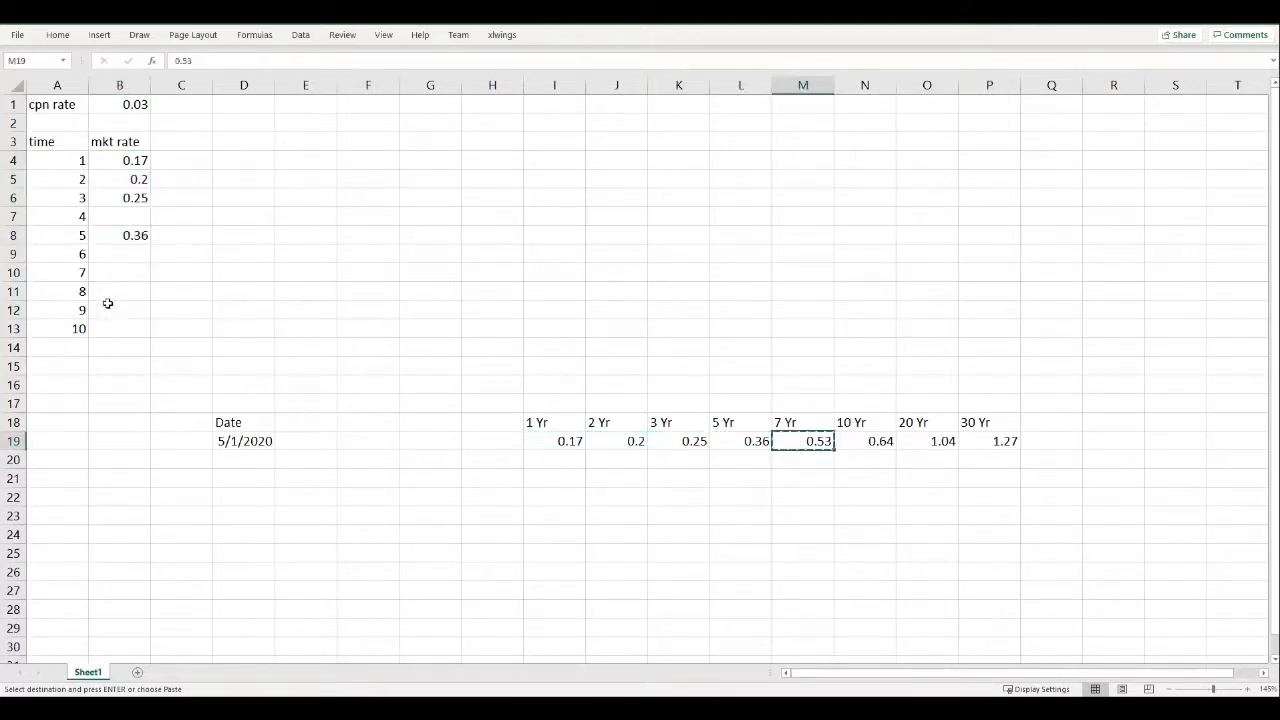
click(120, 274)
key(ctrl+v)
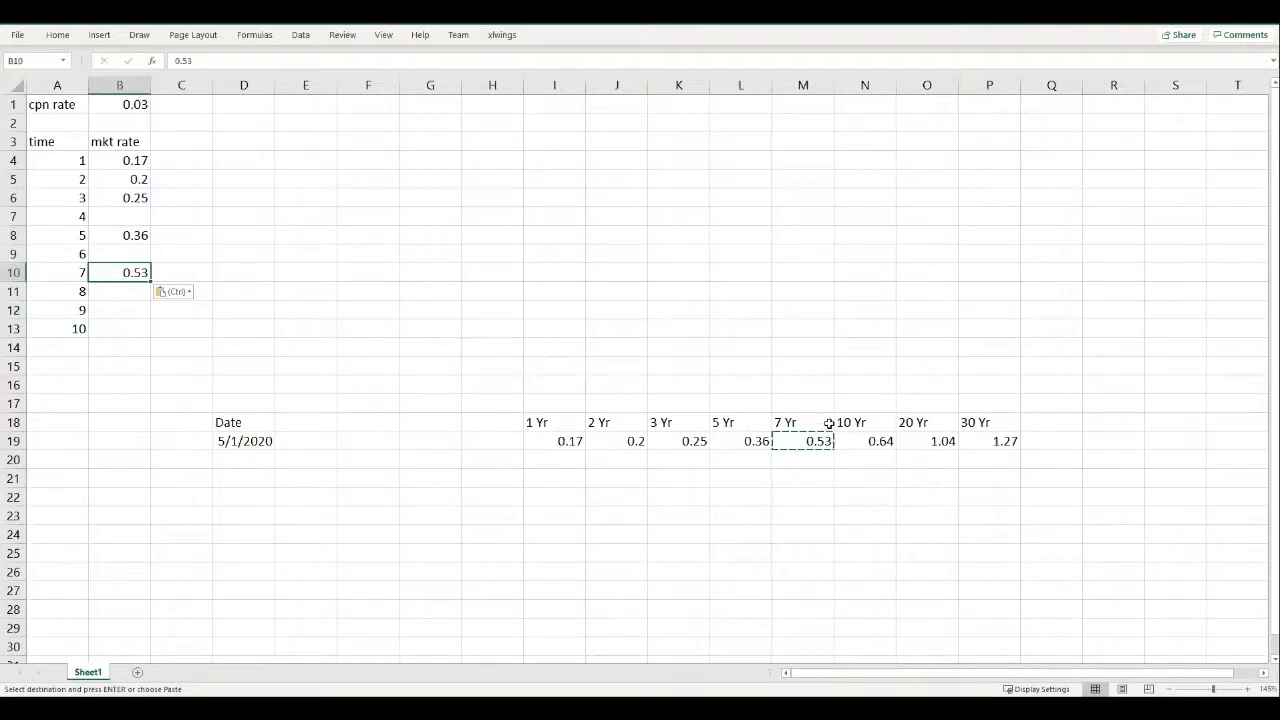
- Copy the 10 Yr rate into B13 and clear the pasted Treasury table from D16:Q22
click(855, 441)
key(ctrl+c)
click(104, 326)
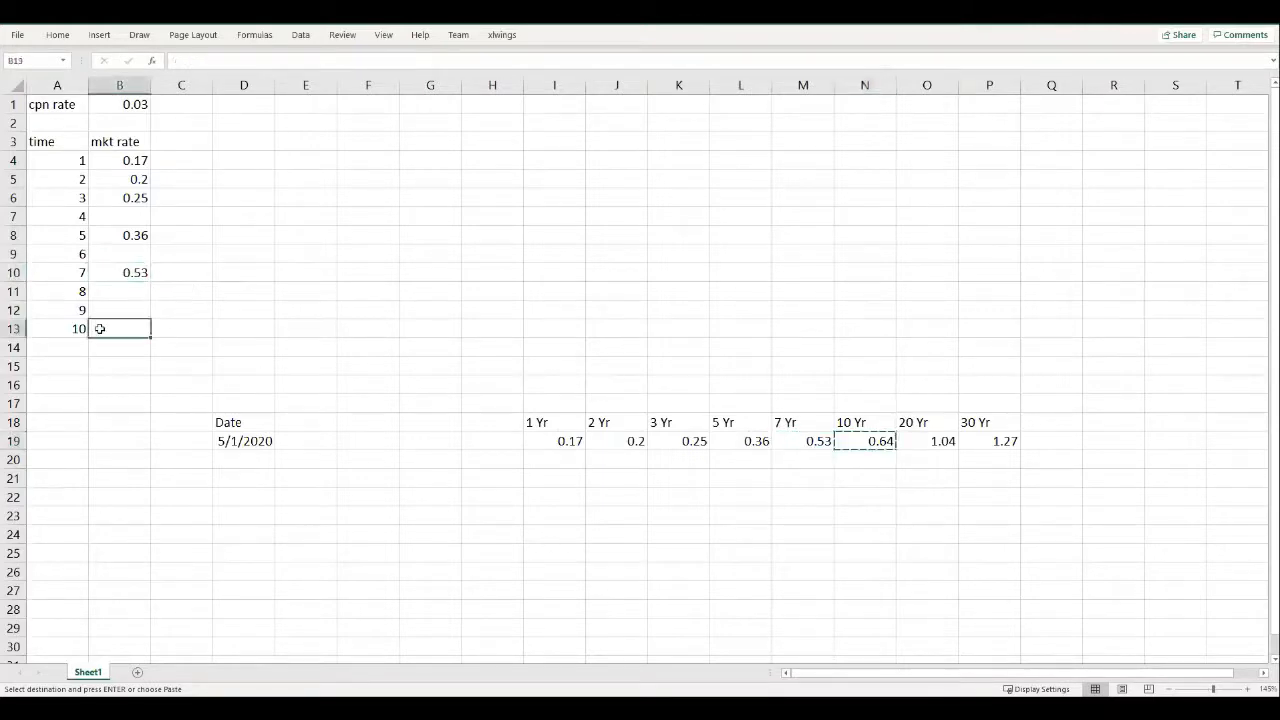
key(ctrl+v)
drag(243, 383, 1051, 506)
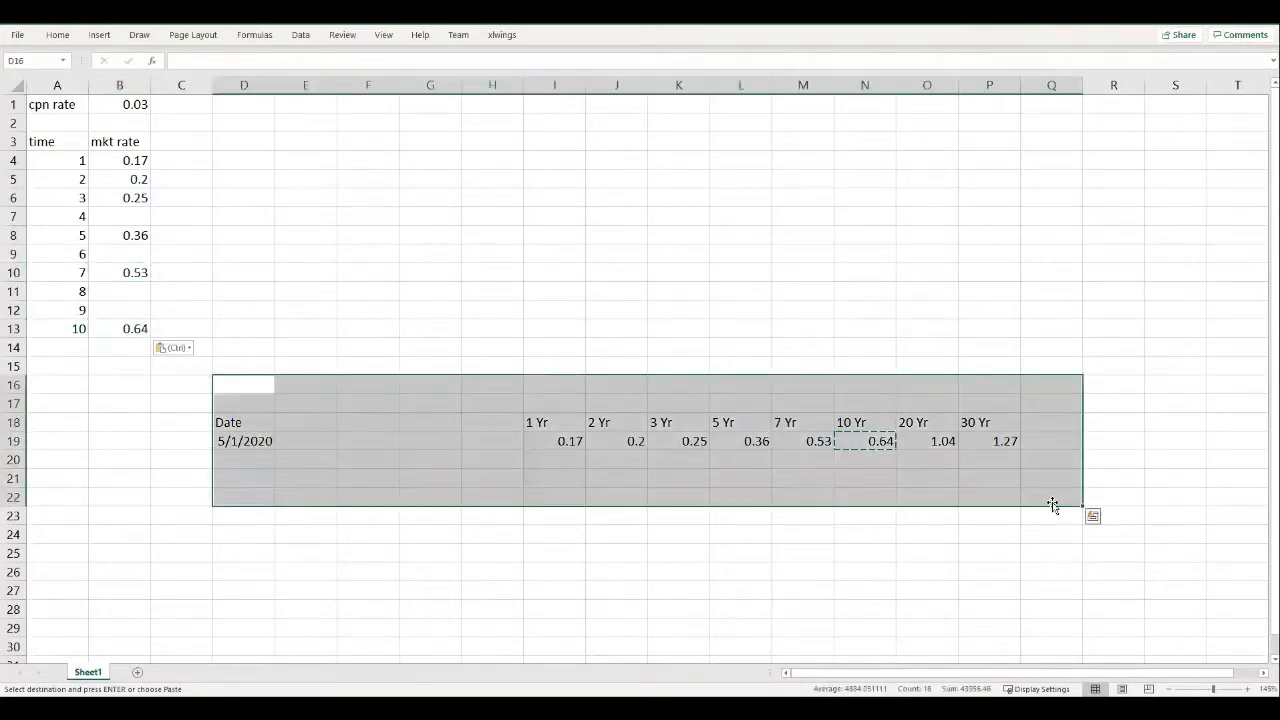
key(Delete)
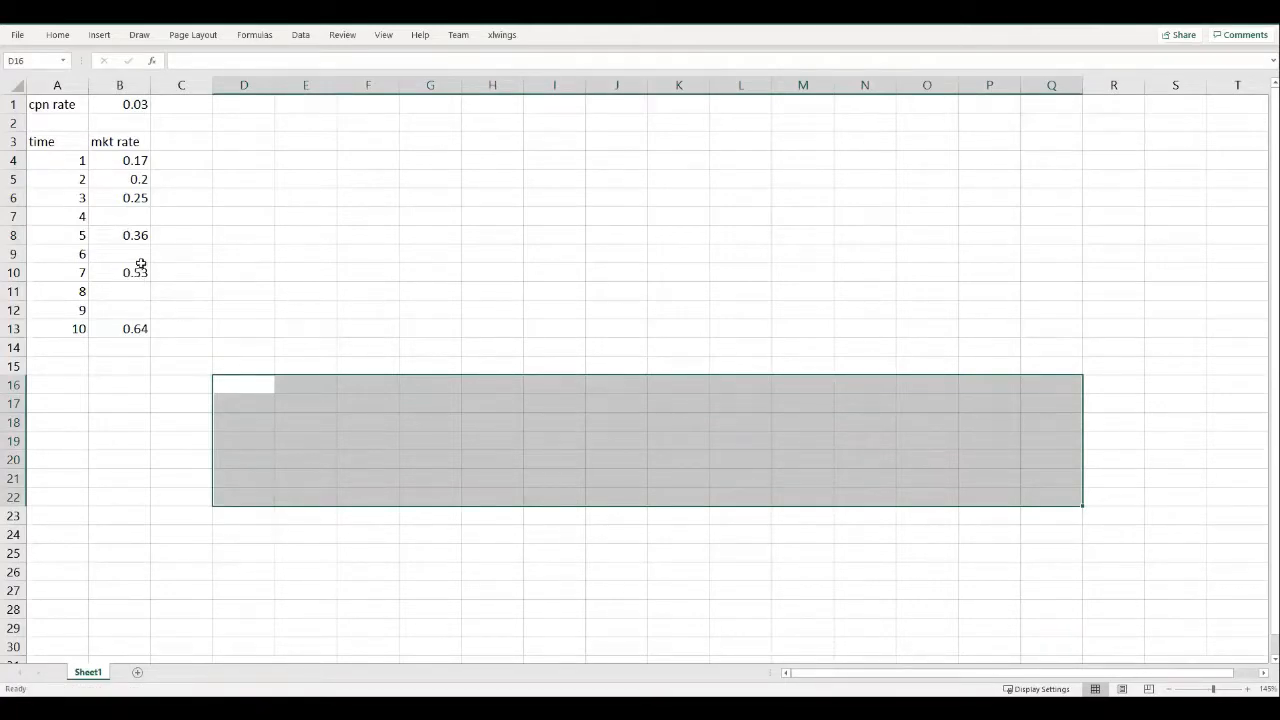
click(133, 218)
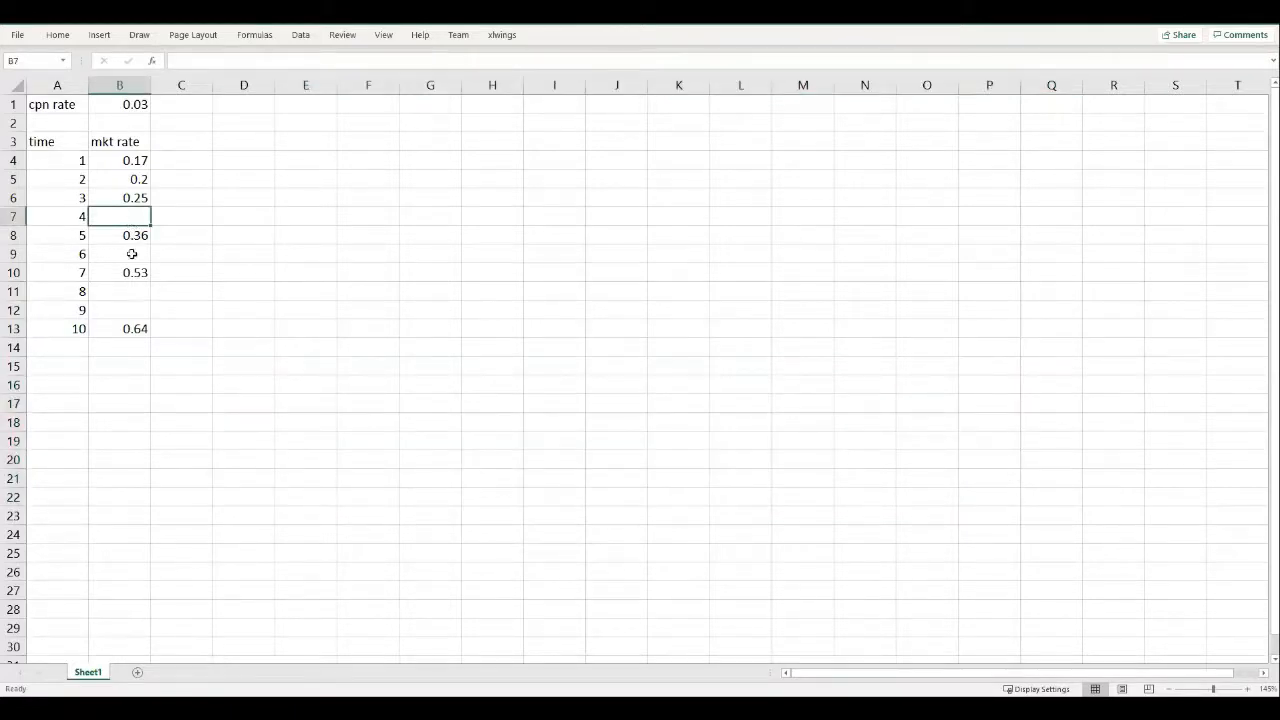
click(131, 254)
click(145, 291)
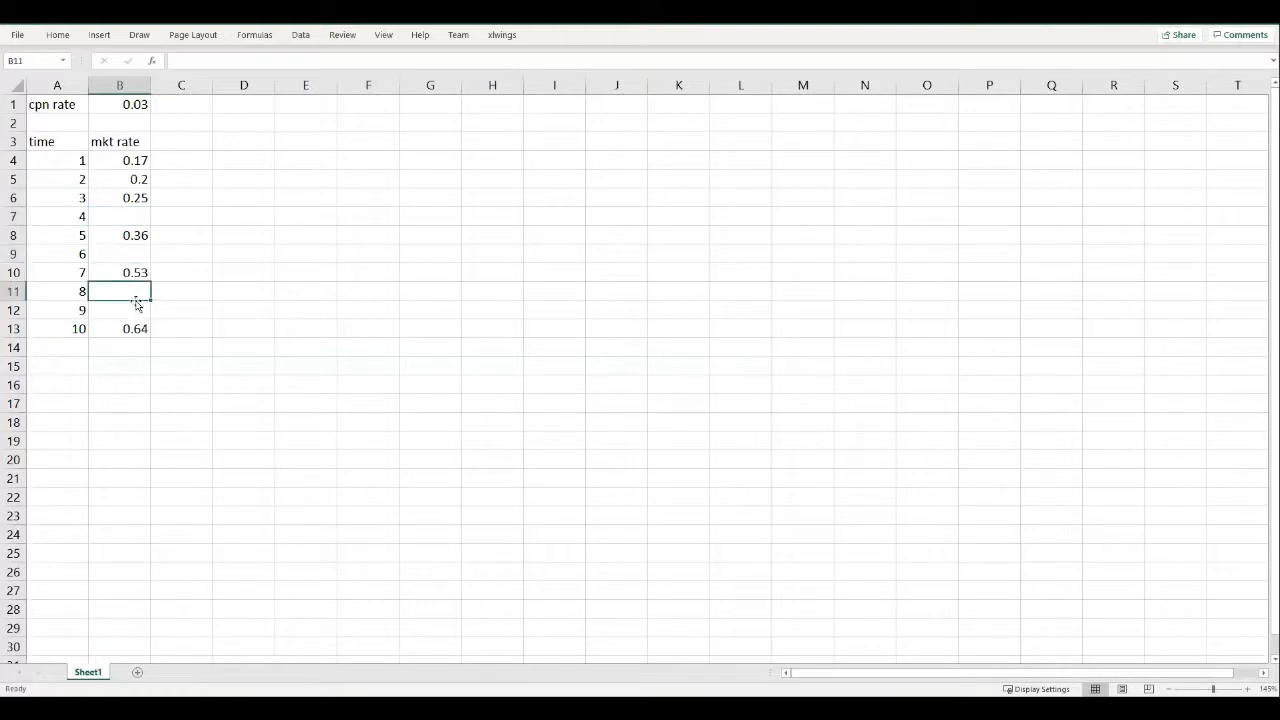
click(136, 311)
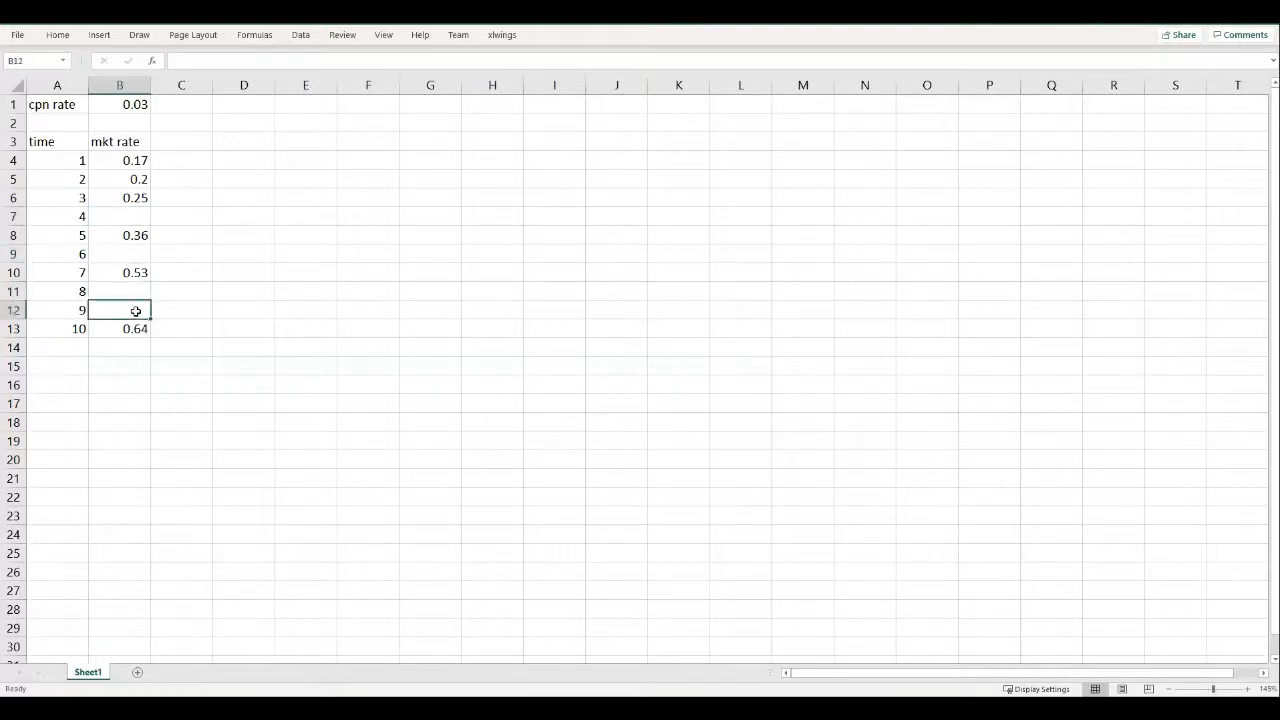
- Interpolate the year 4 market rate in B7 with the formula =0.5*B6+0.5*B8
click(128, 217)
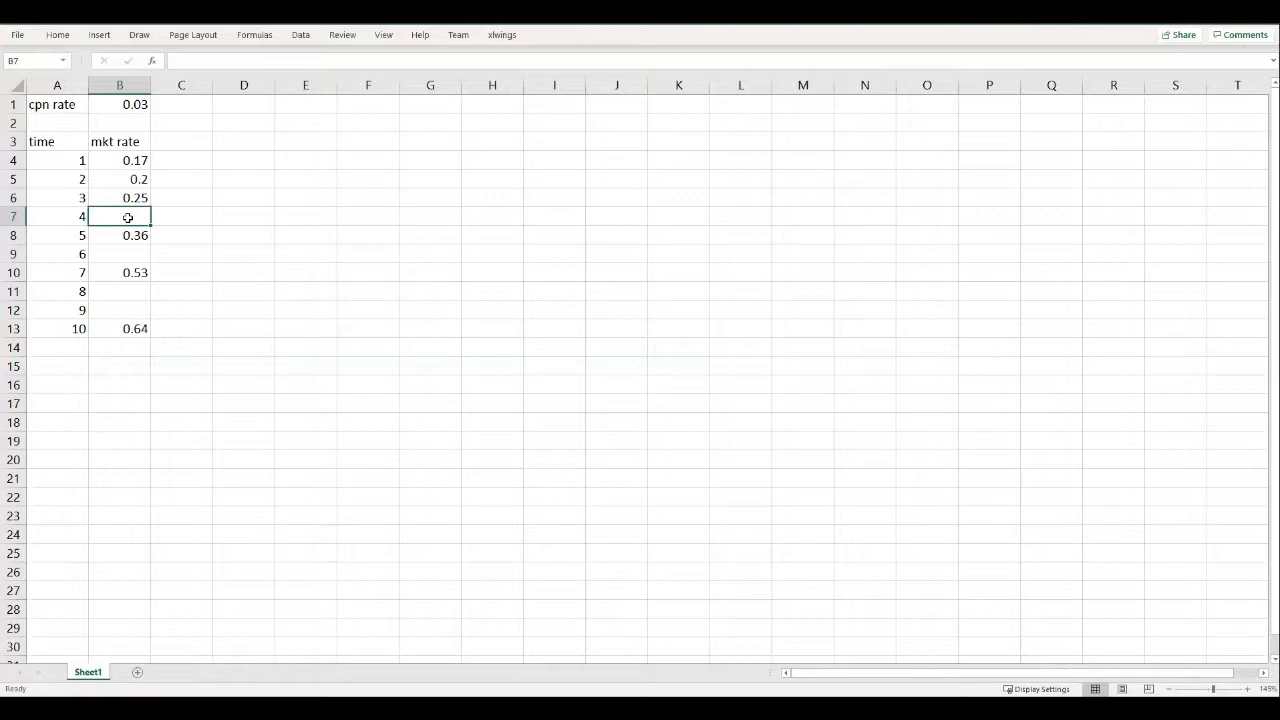
text(=)
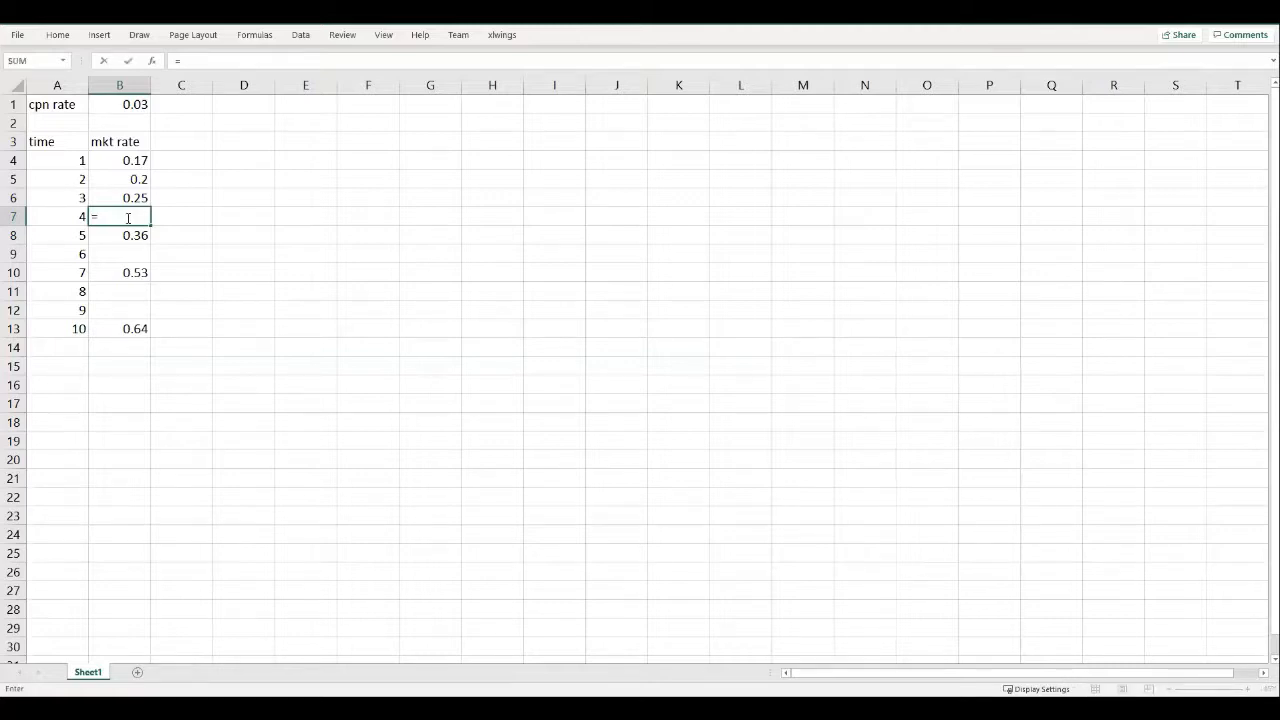
text(0.5*)
key(Up)
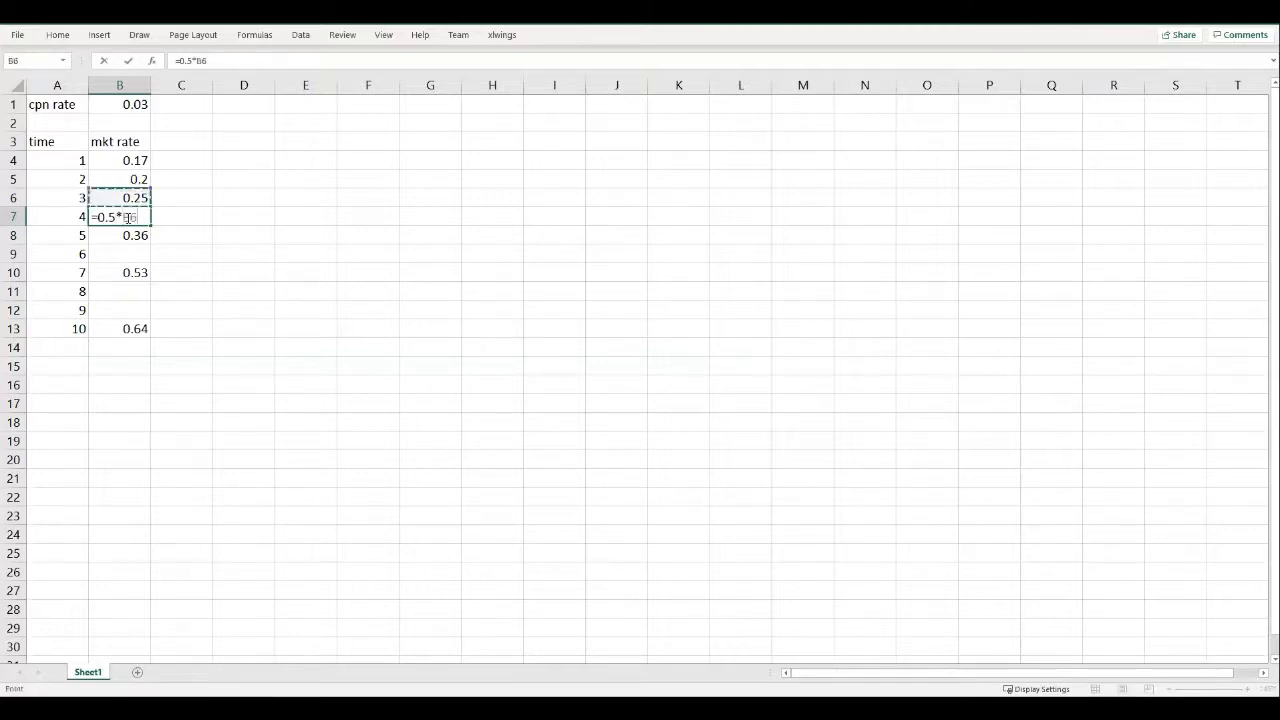
text(+0.5*)
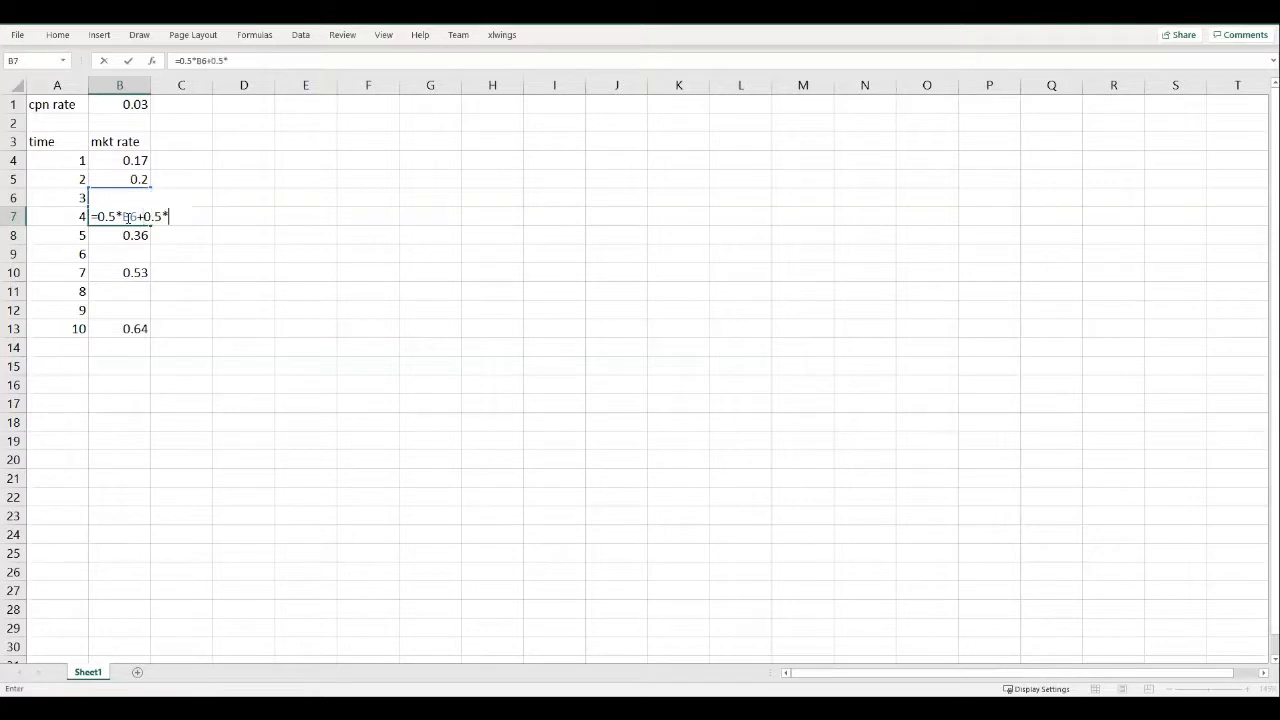
key(Down)
key(Return)
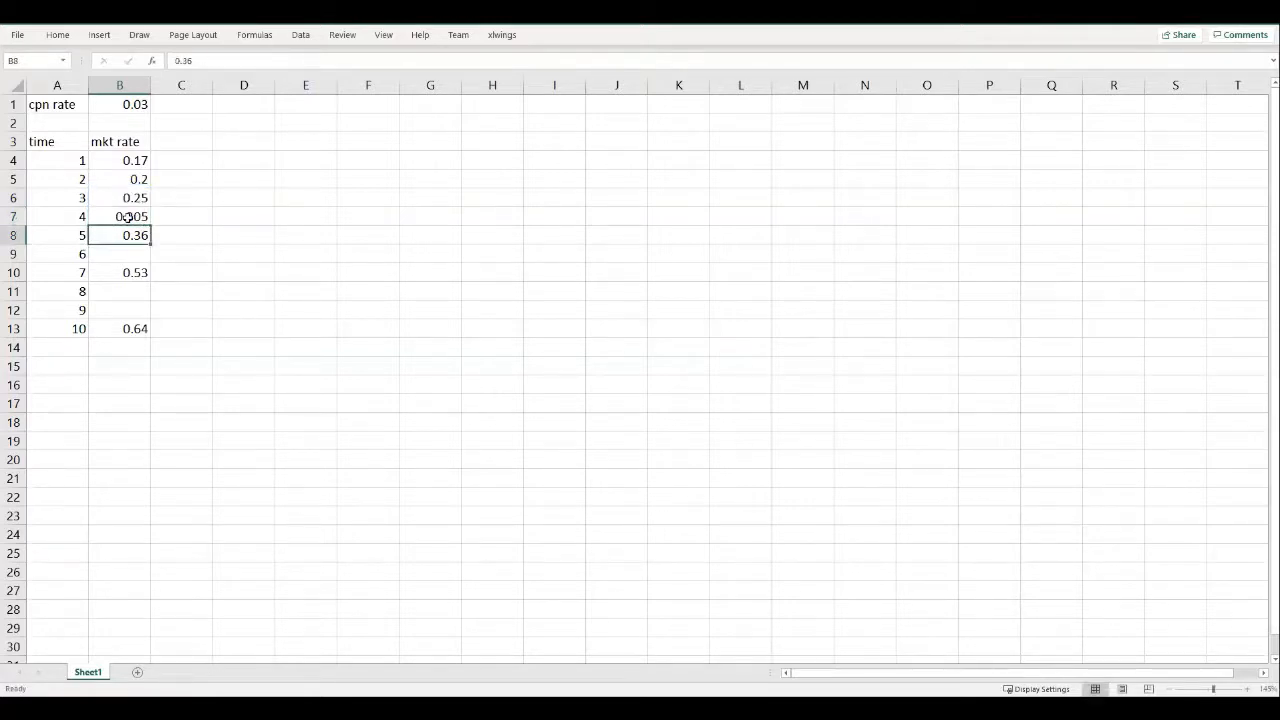
- Interpolate the year 6 market rate in B9 with the formula =0.5*B8+0.5*B10
click(128, 253)
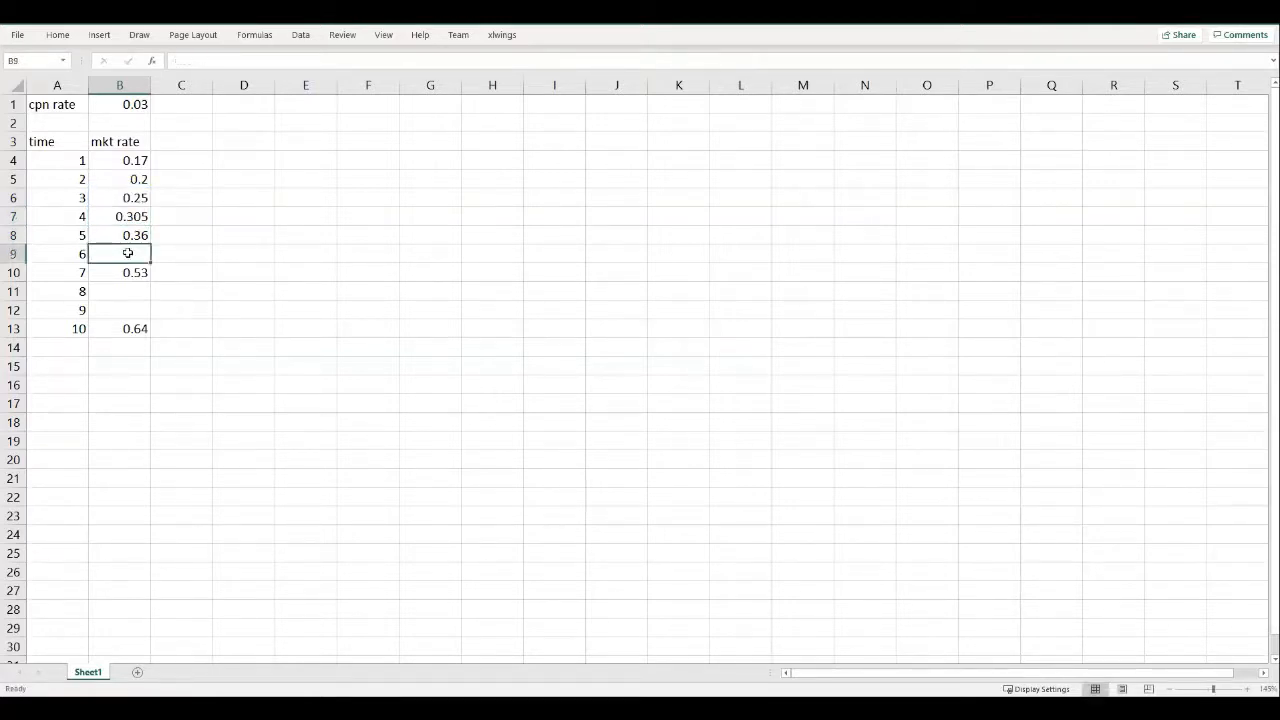
text(=0.)
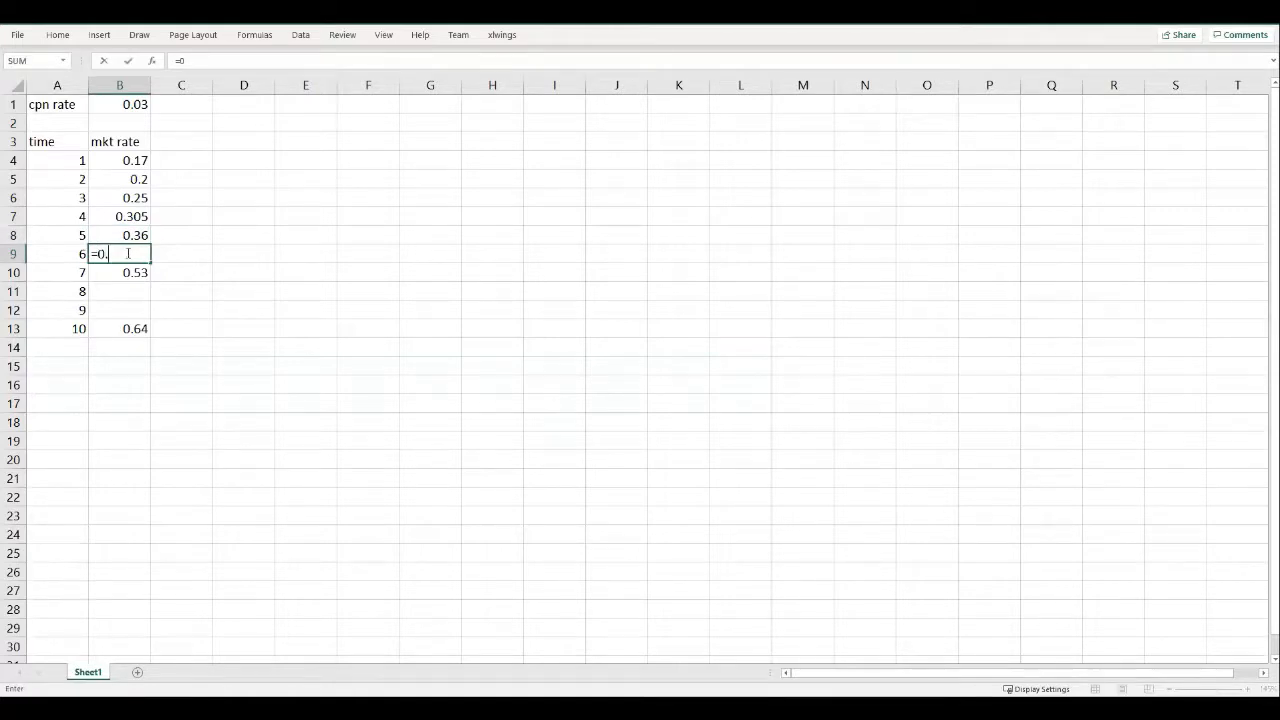
text(5*)
key(Up)
text(+0.5*)
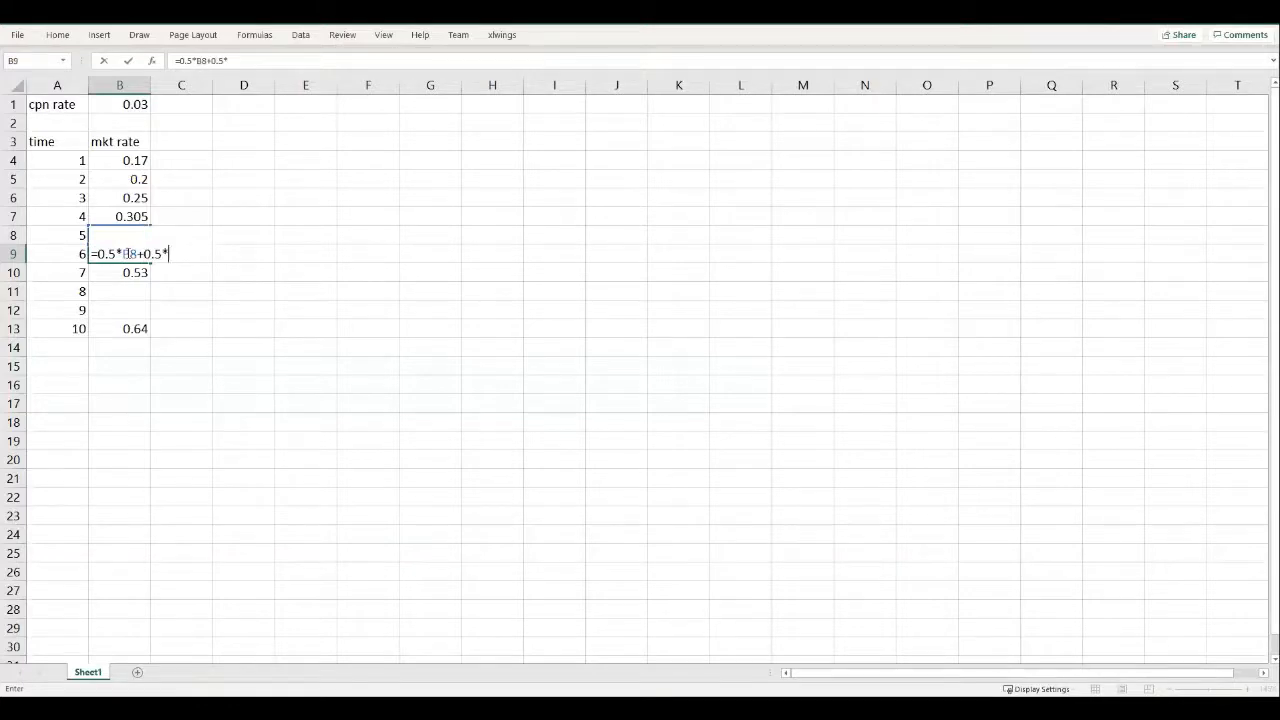
key(Down)
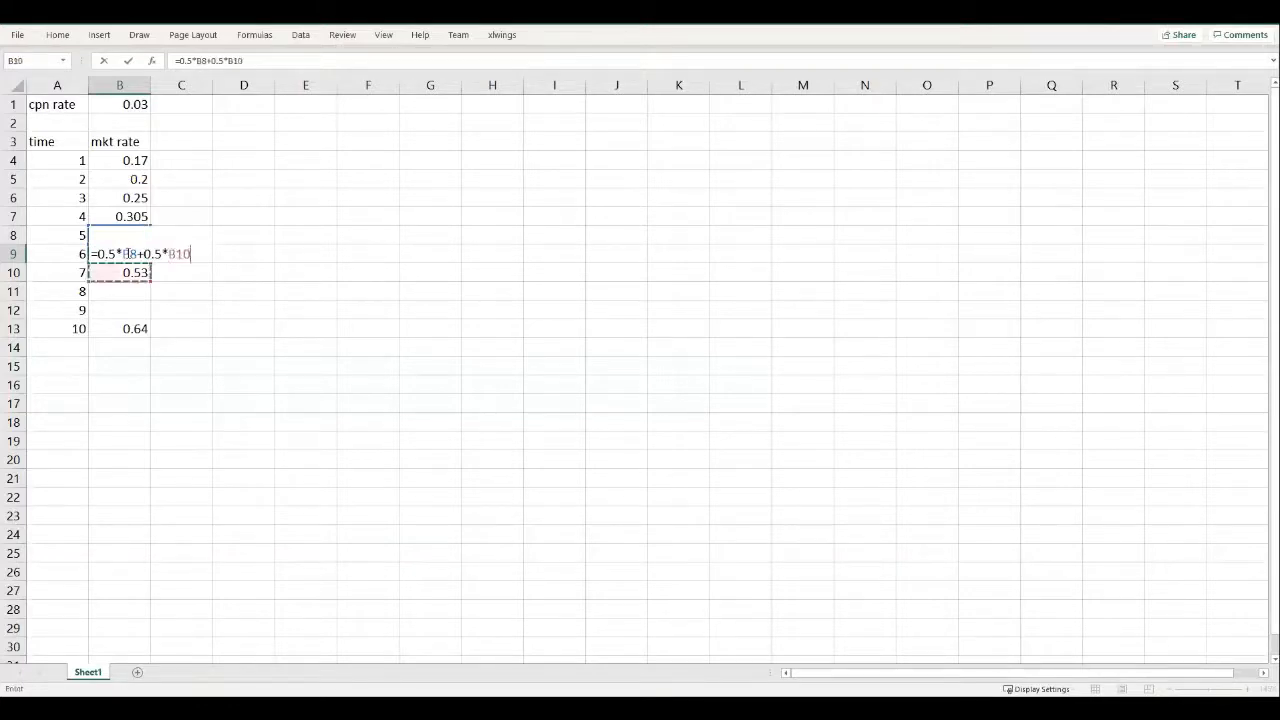
key(Return)
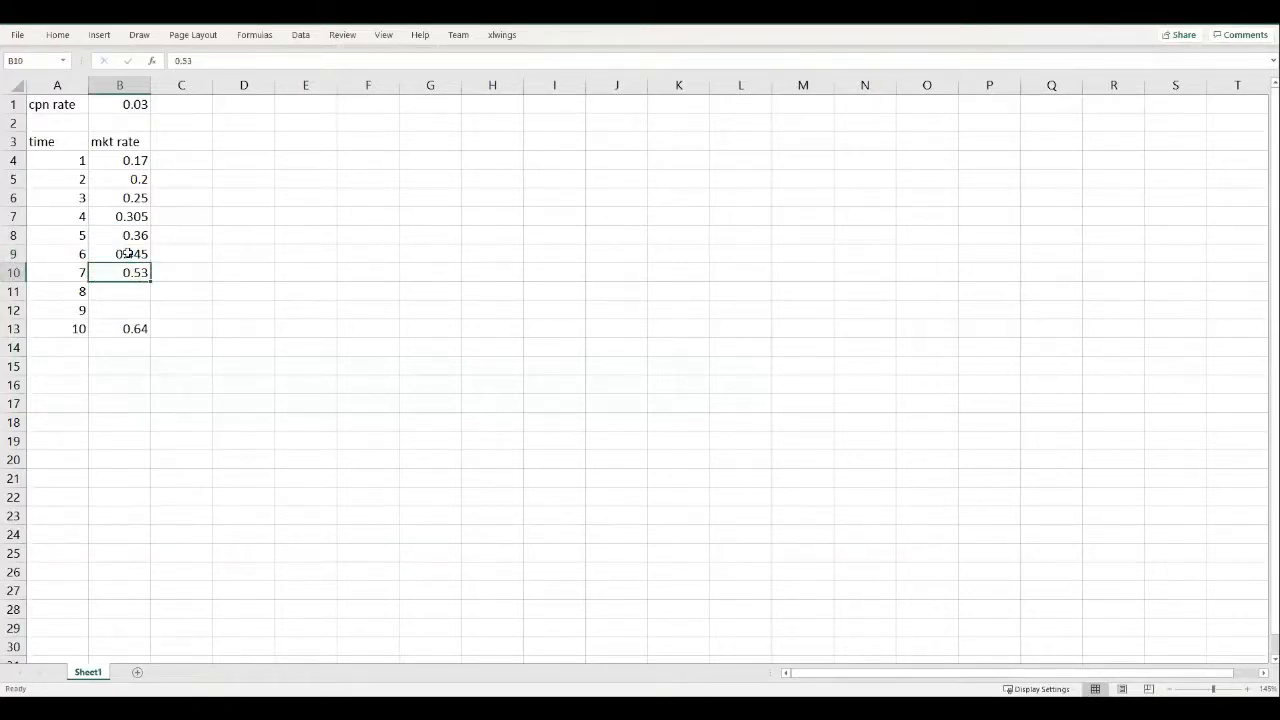
- Interpolate the year 8 market rate in B11 with the formula =0.67*B10+0.33*B13
key(Down)
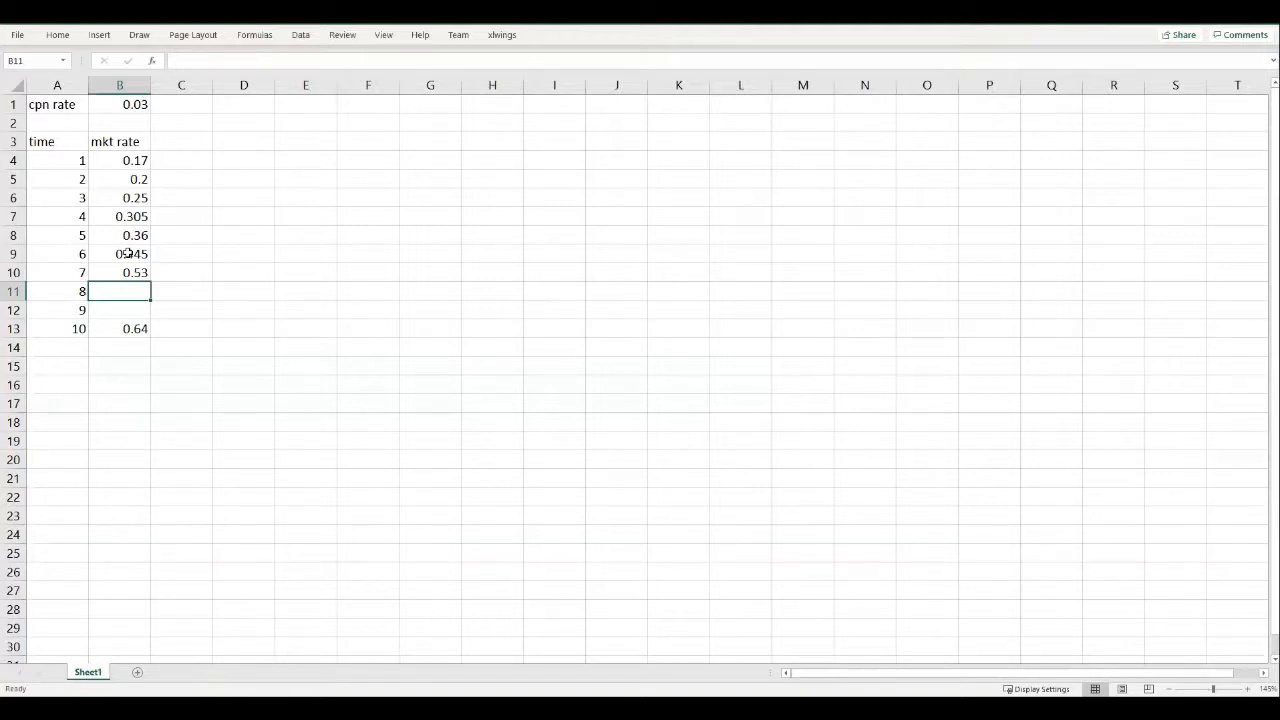
text(=)
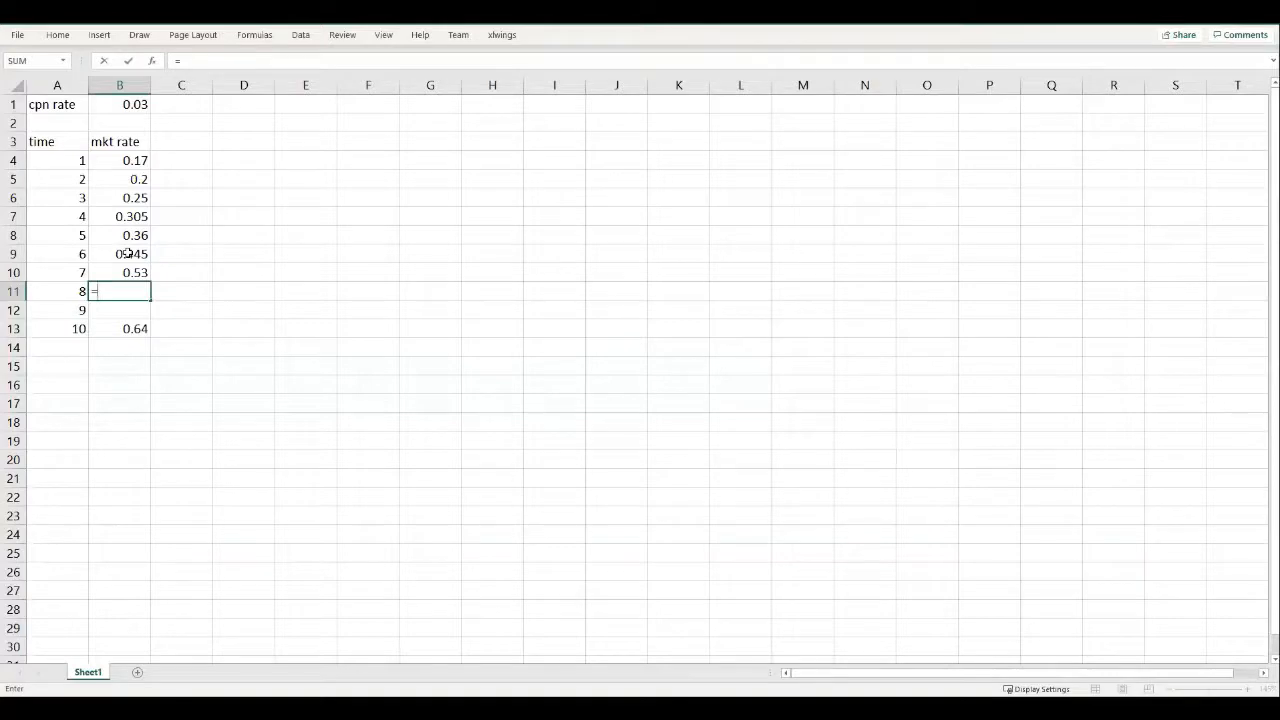
text(0.67*)
key(Up)
text(+)
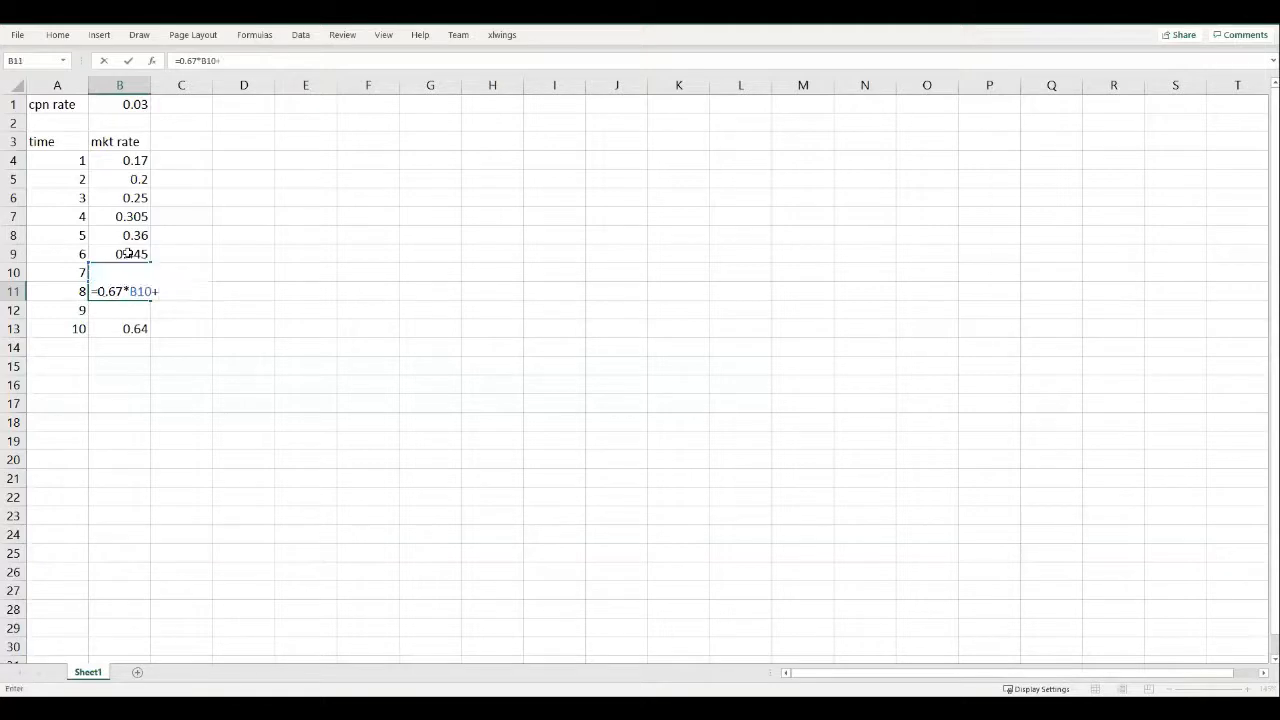
text(0.33*)
key(Down)
key(Down)
key(Return)
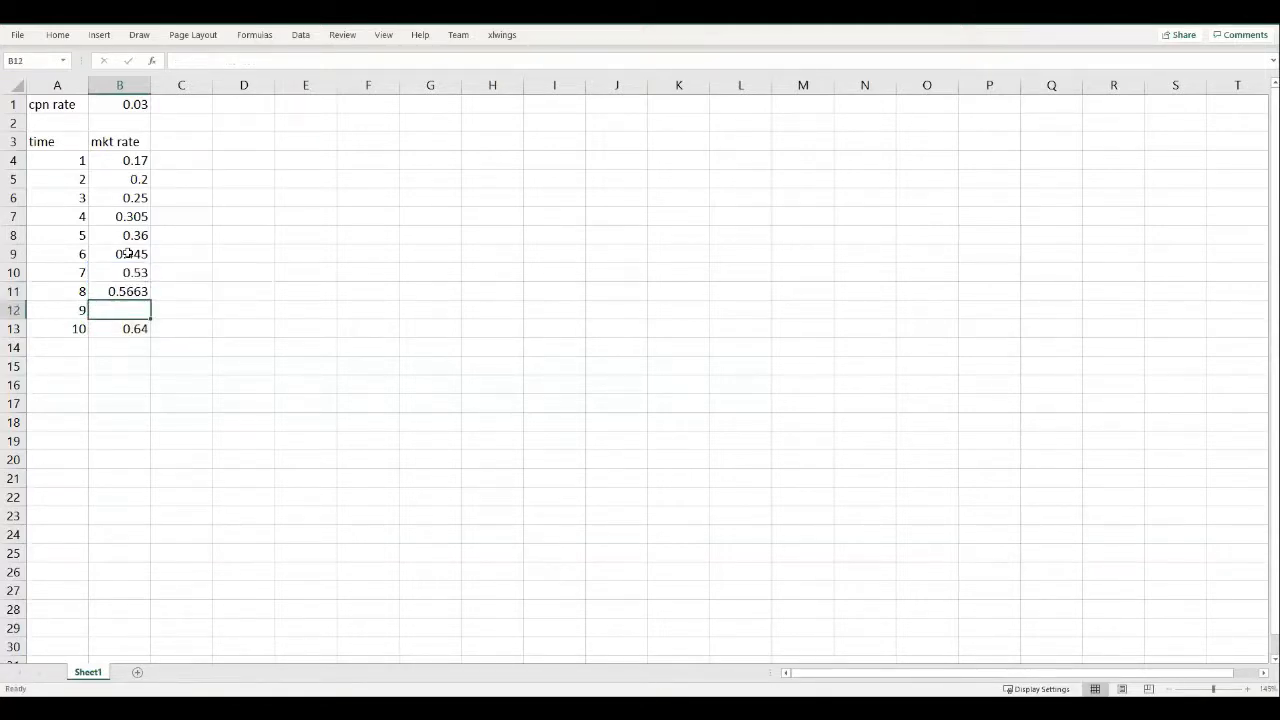
- Interpolate the year 9 market rate in B12 with the formula =0.67*B13+0.33*B10
text(=)
text(0.6)
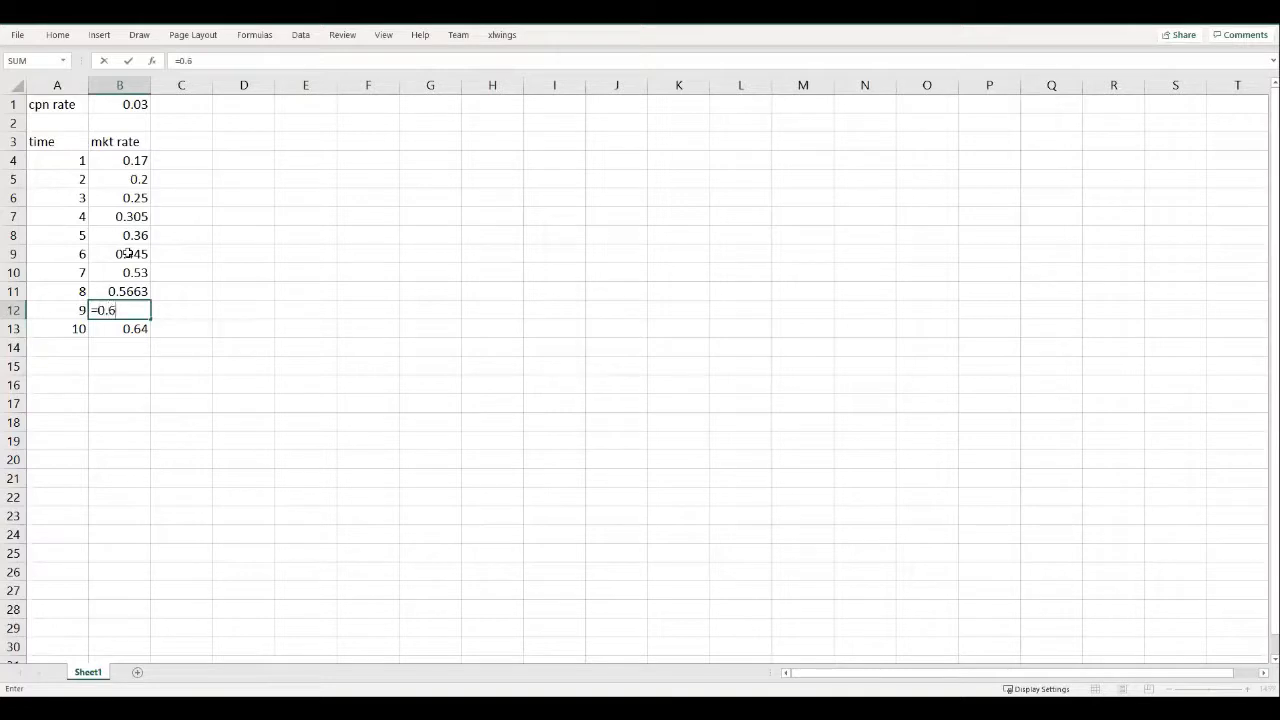
text(7*)
key(Down)
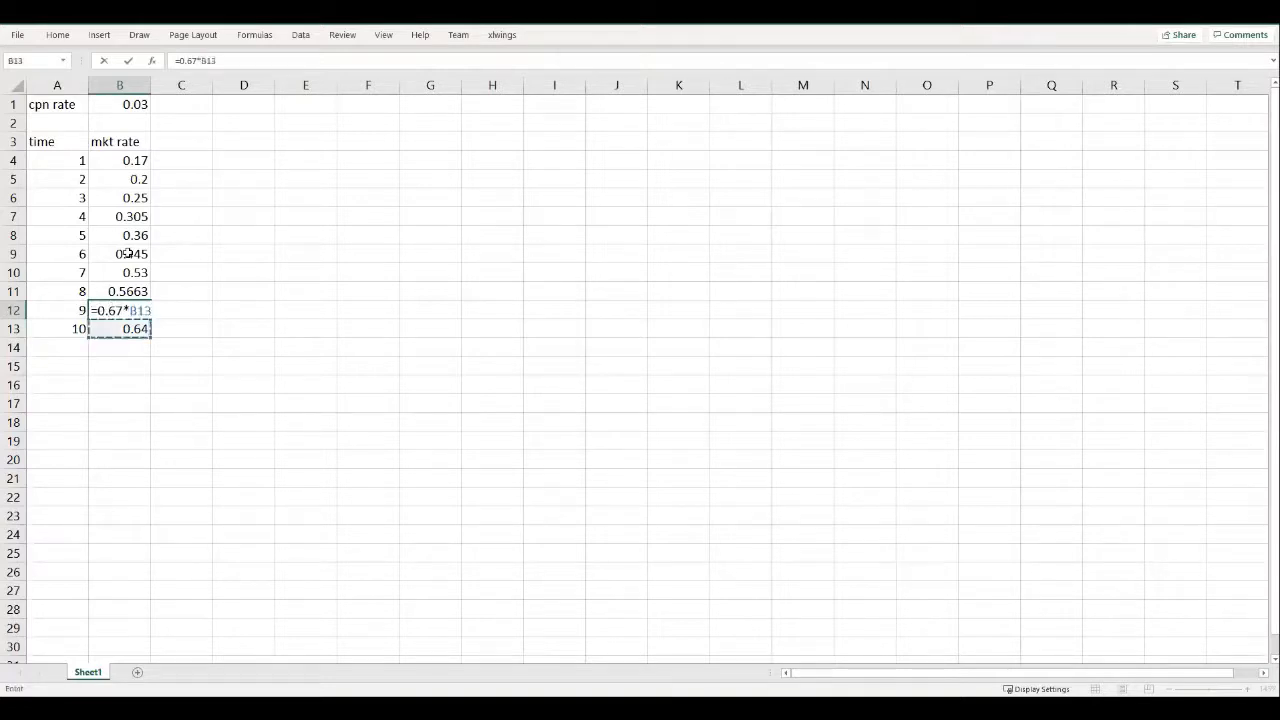
text(+0.33*)
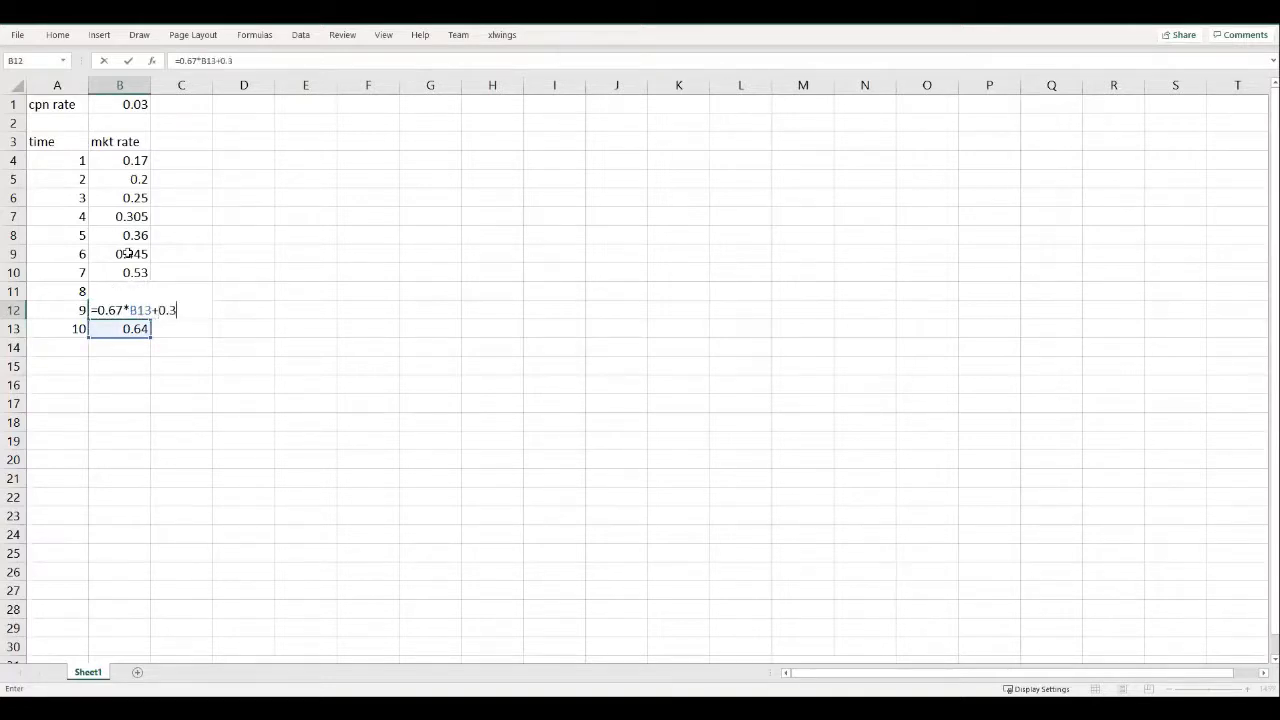
key(Up)
key(Up)
key(Return)
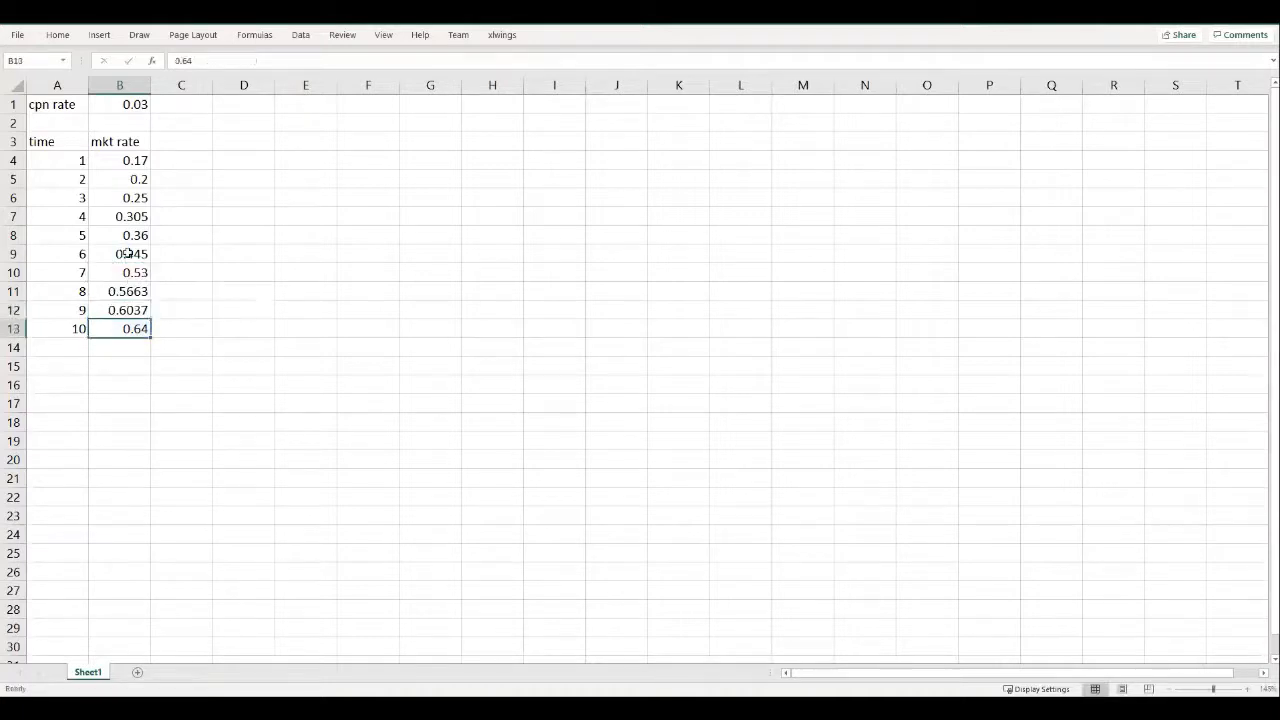
- Label the rate units above the columns with "in %" in B2 and "in decimal" in C2
click(122, 124)
text(in)
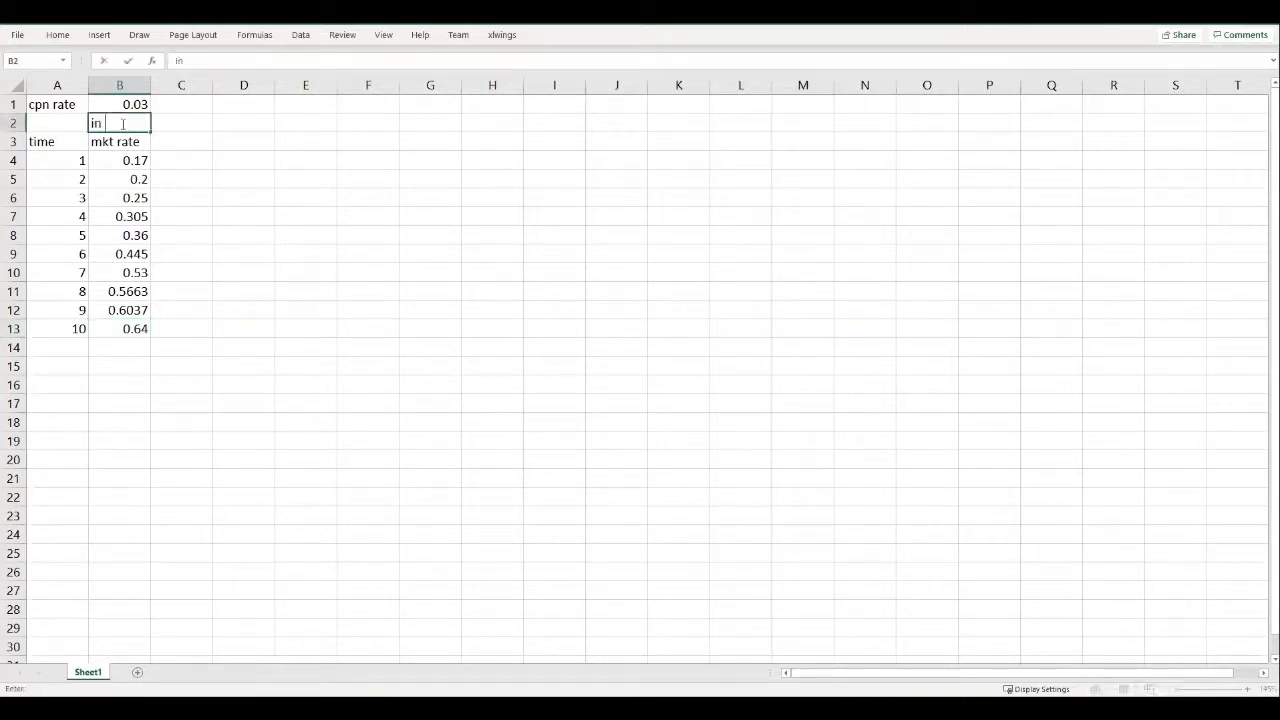
text( %)
key(Tab)
text(in de)
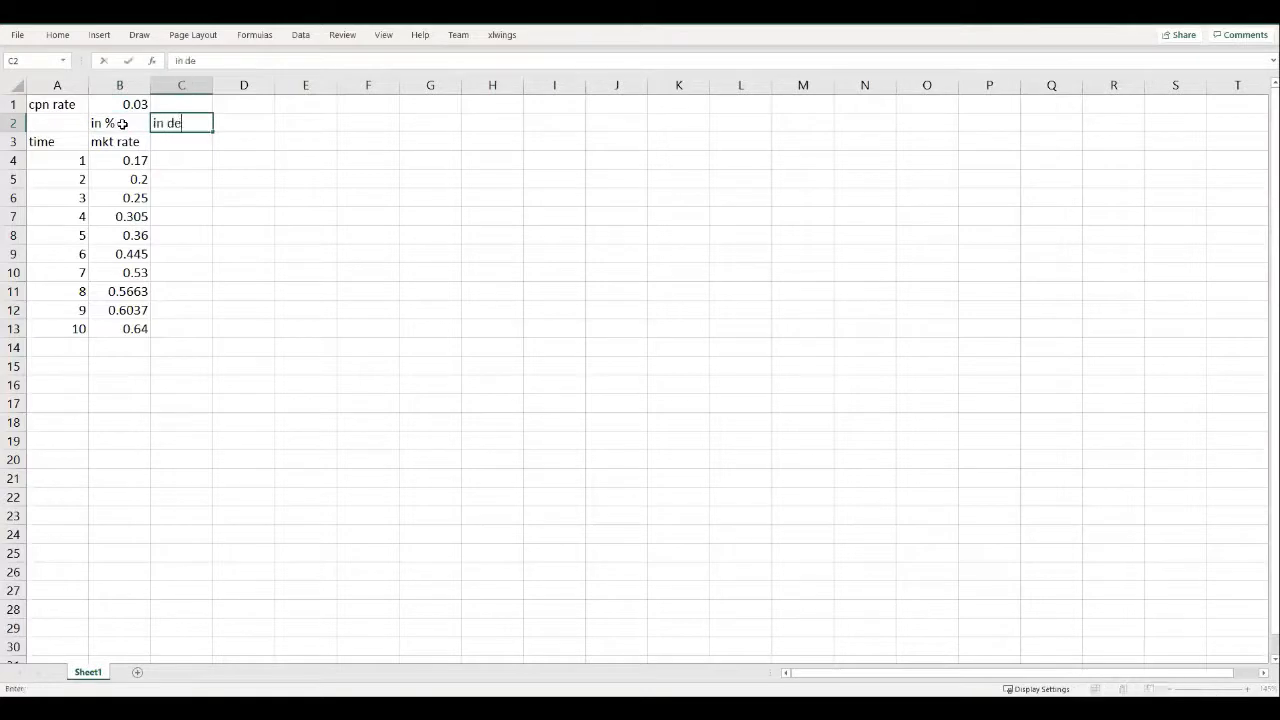
text(cim)
key(Return)
- Convert the market rates to decimals with =B4/100 in C4 and fill the formula down to C13
key(Return)
text(=)
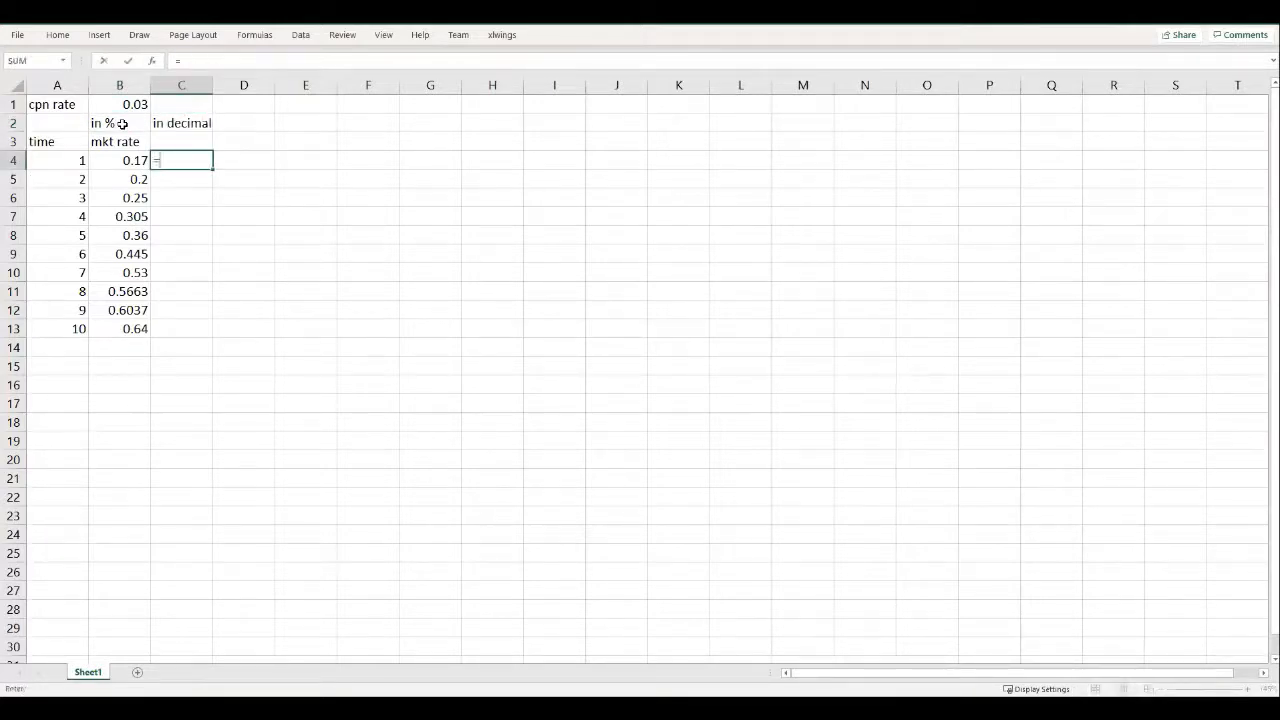
key(Left)
text(/100)
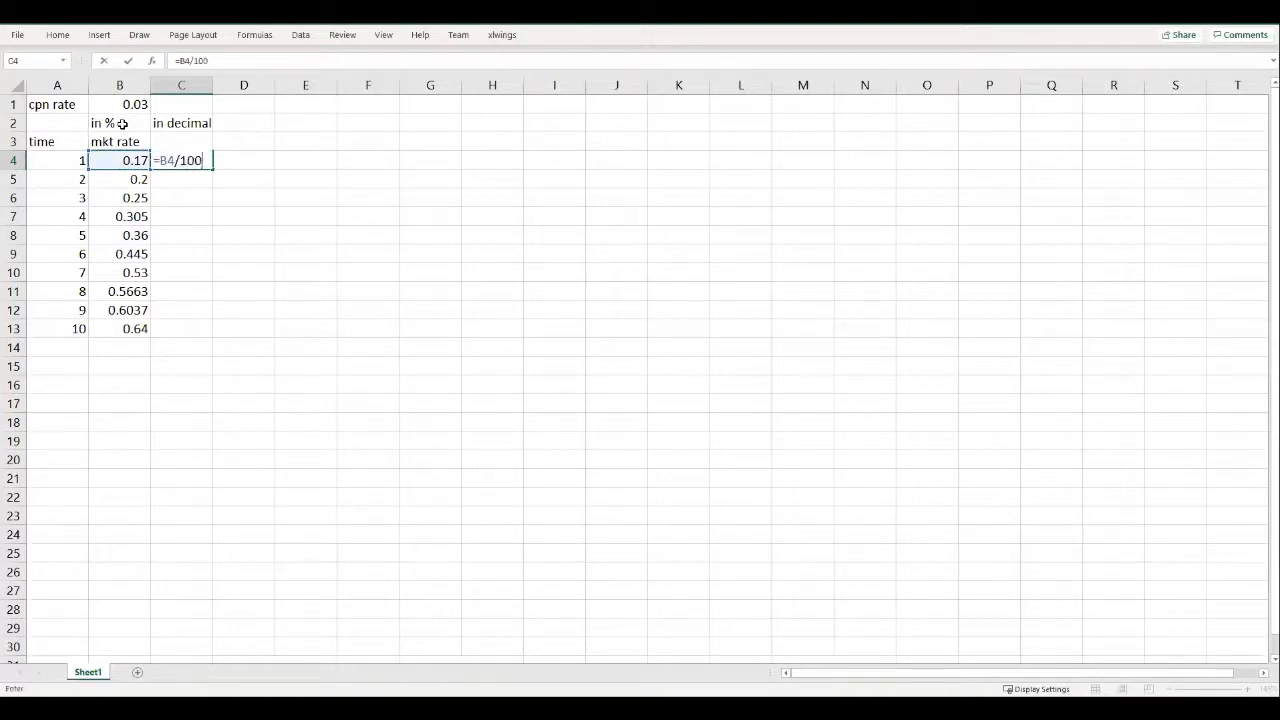
key(Return)
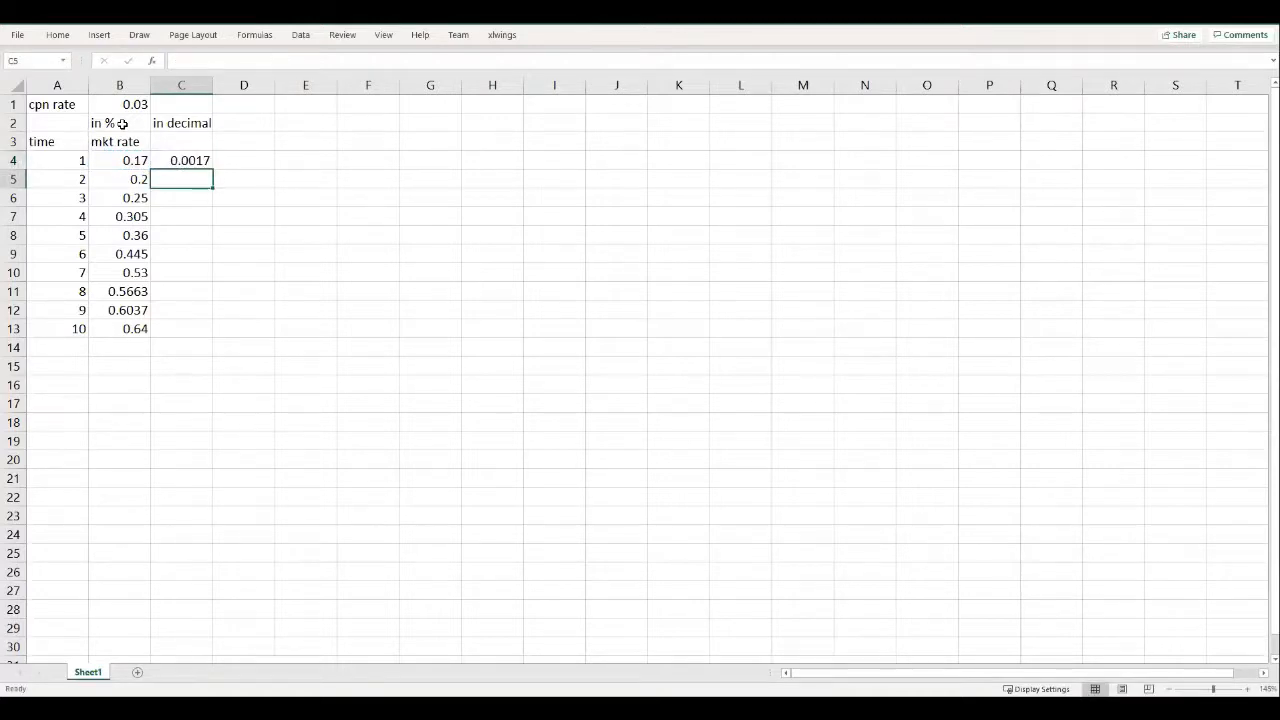
click(165, 159)
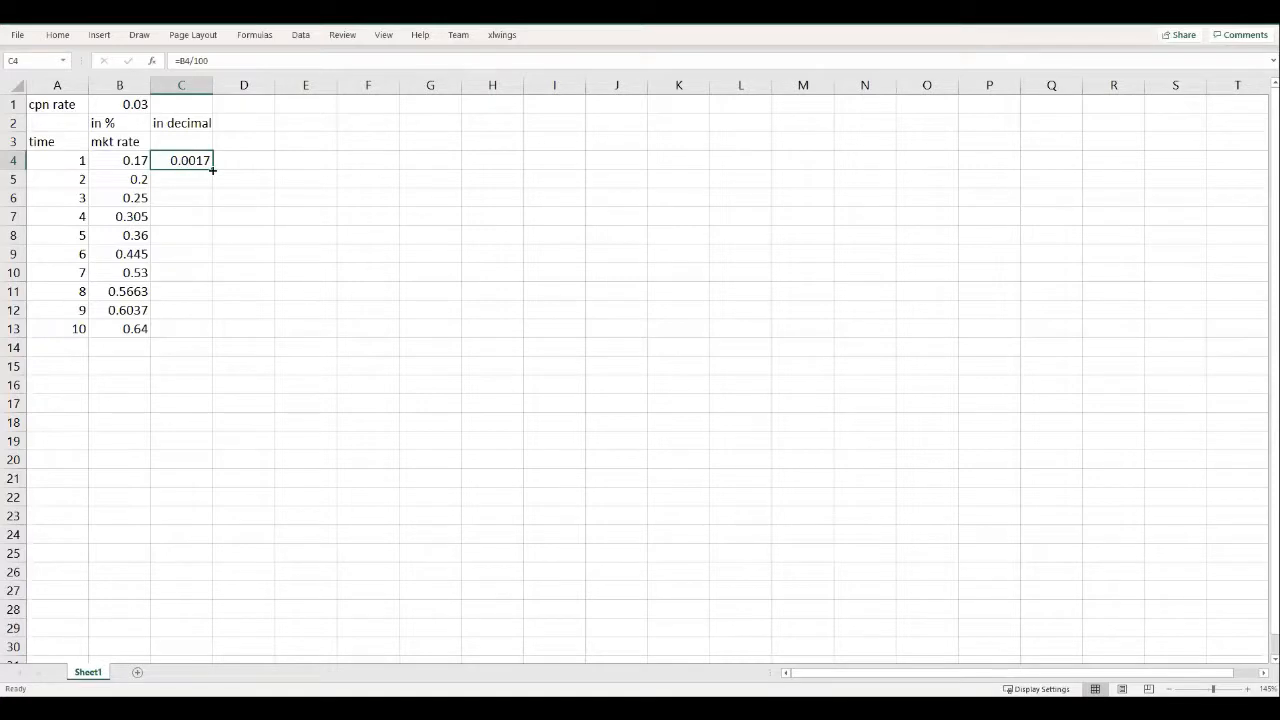
double_click(212, 170)
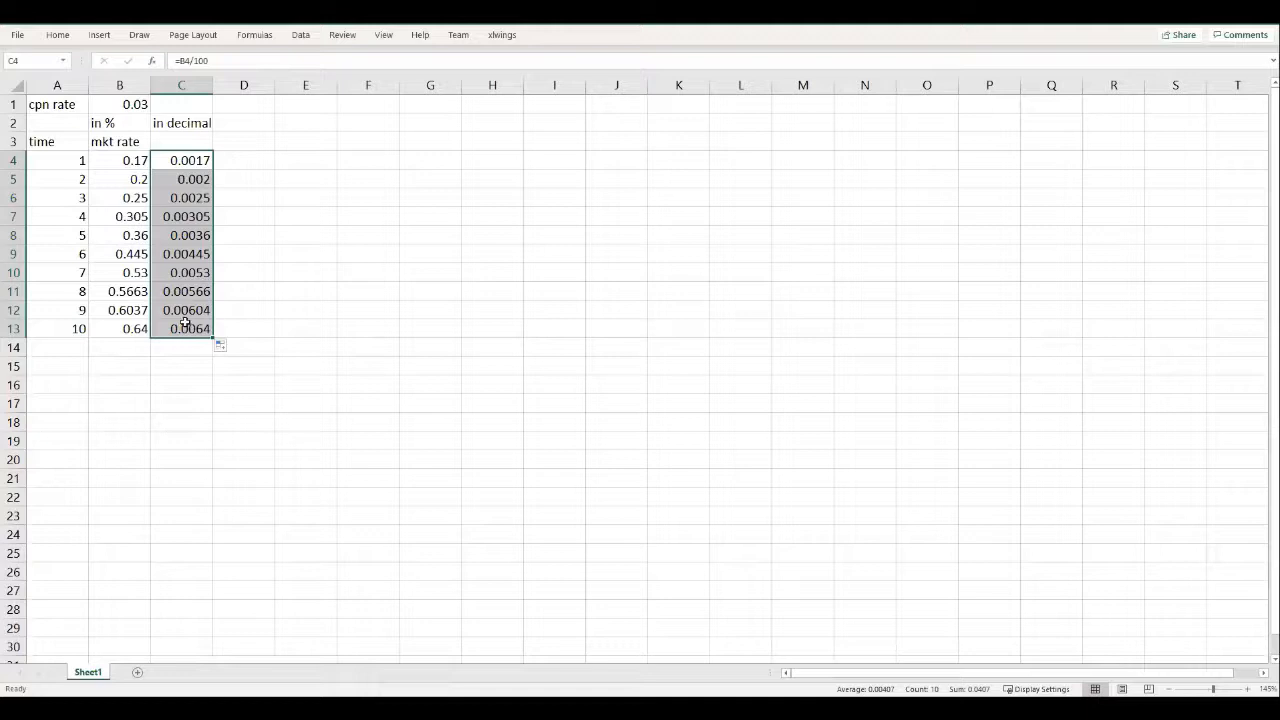
- Add the column heading "disc fact" in D3
click(250, 141)
text(disc fact)
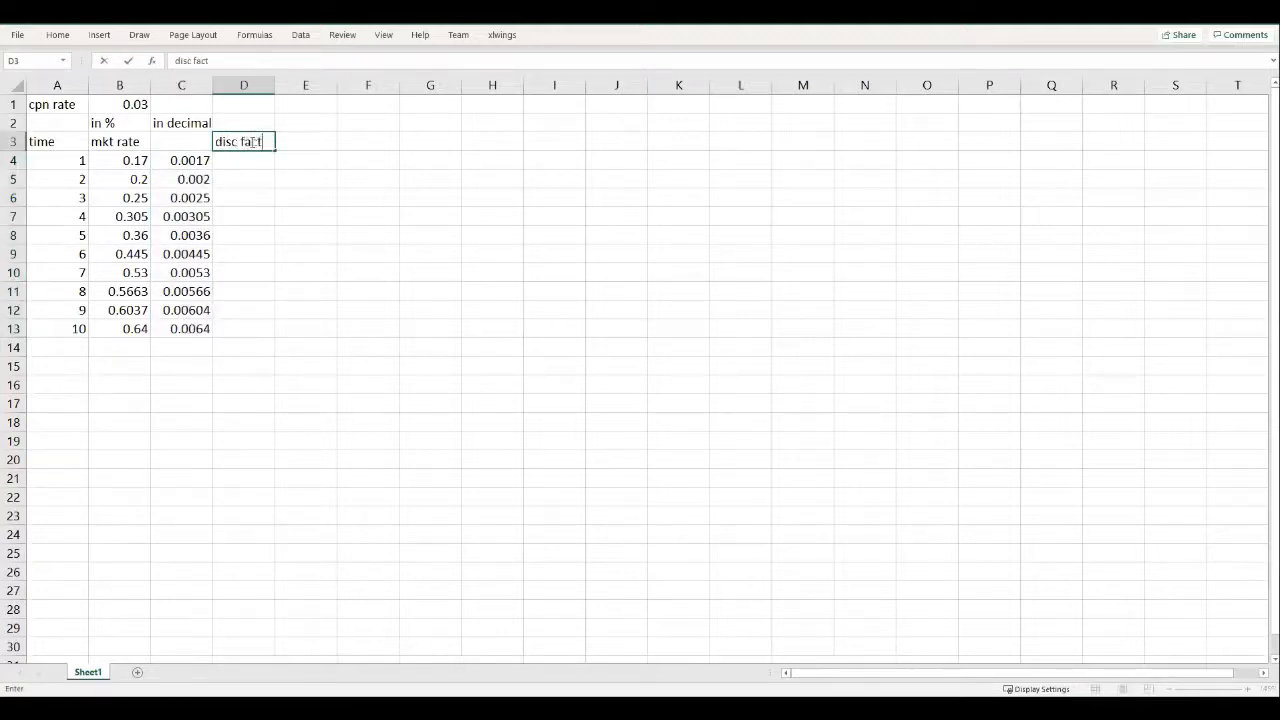
key(Return)
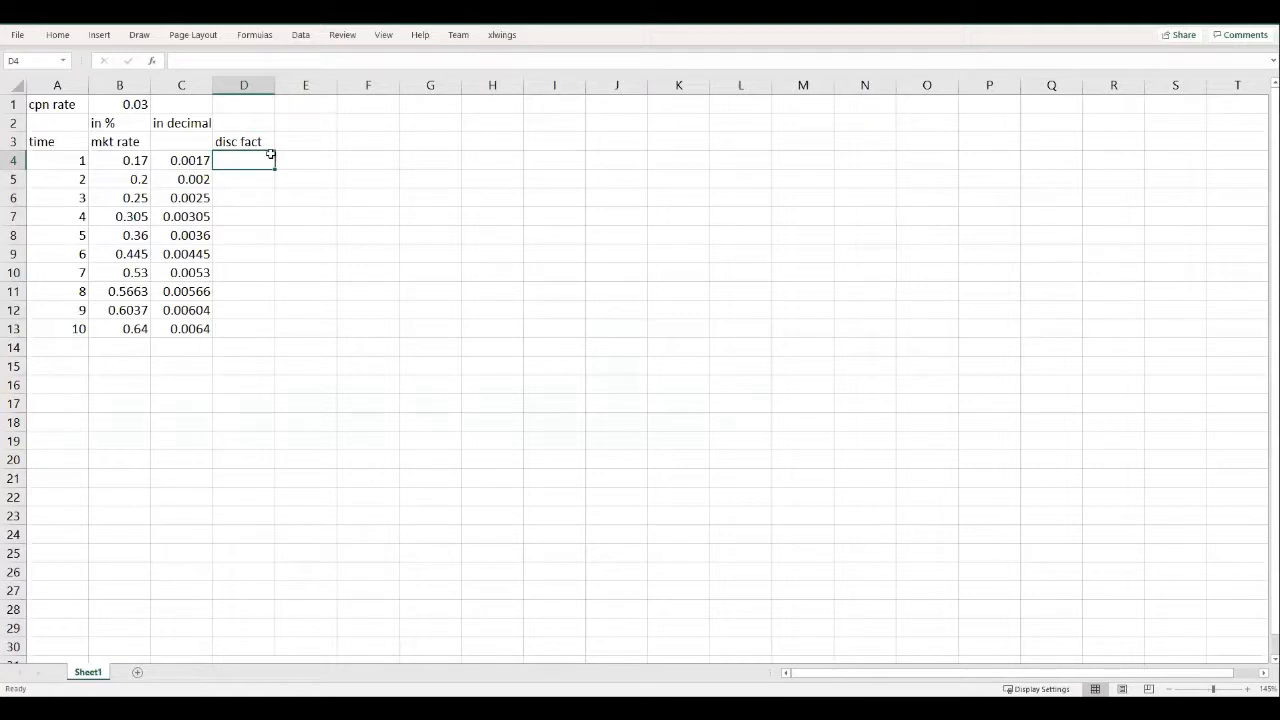
- Calculate the discount factors with =1/(1+C4)^A4 in D4 and fill the formula down to D13
text(=)
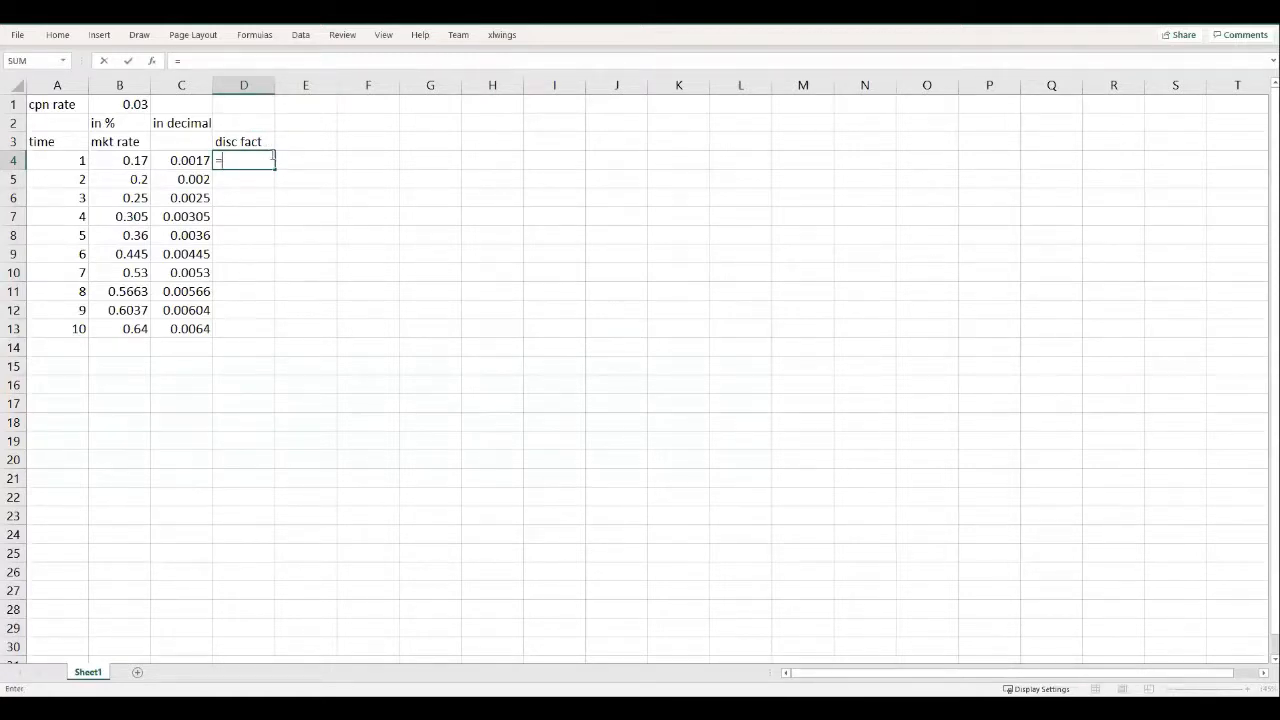
text(1/(1+)
key(Left)
text()^)
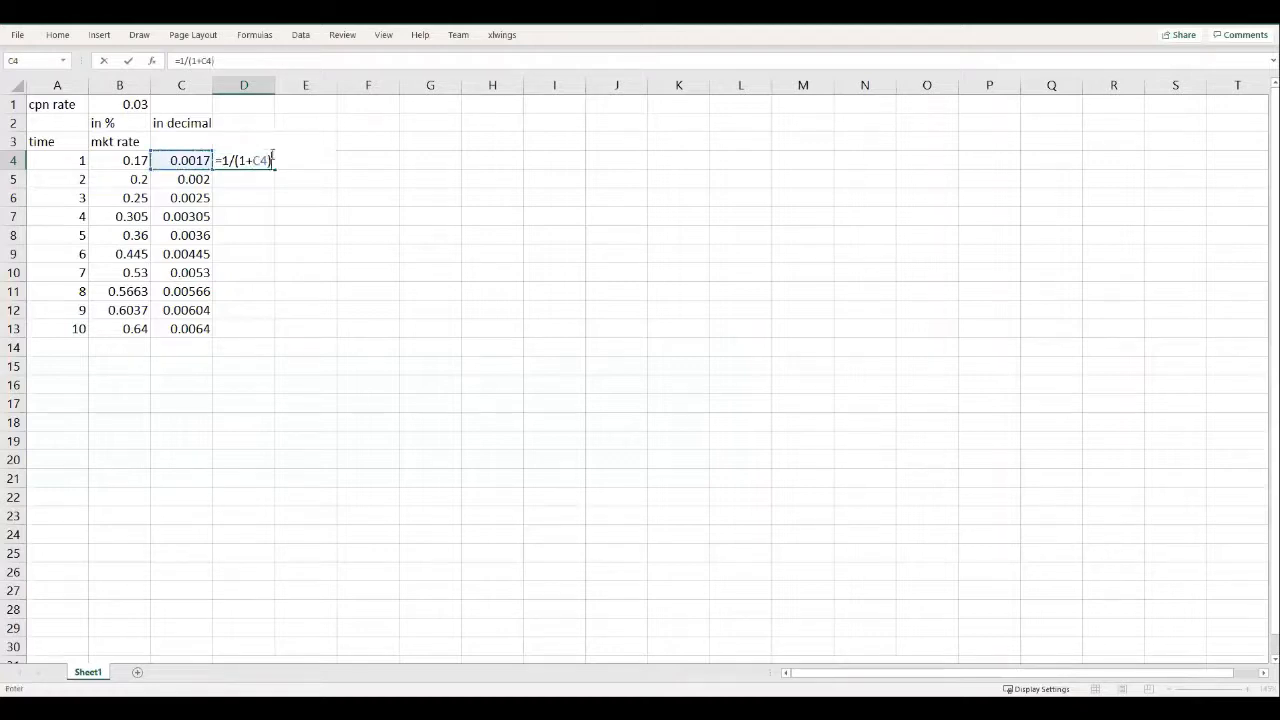
key(Left)
key(Left)
key(Left)
key(Return)
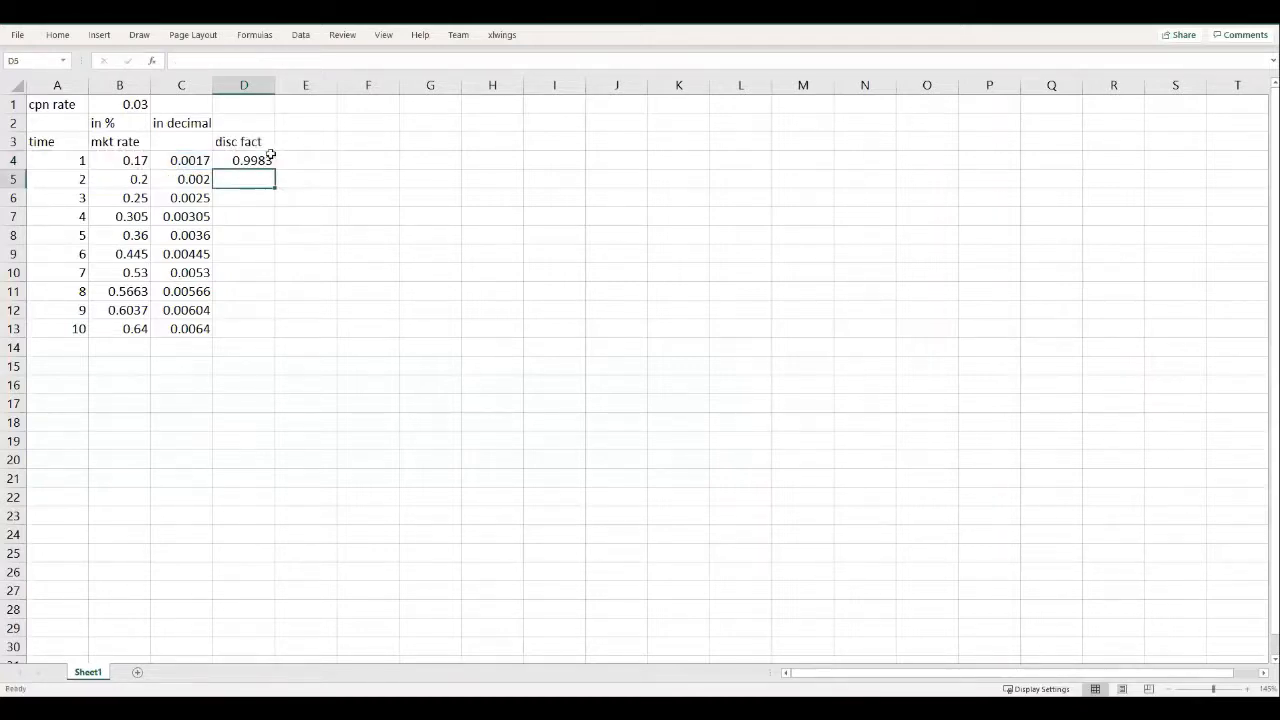
click(265, 160)
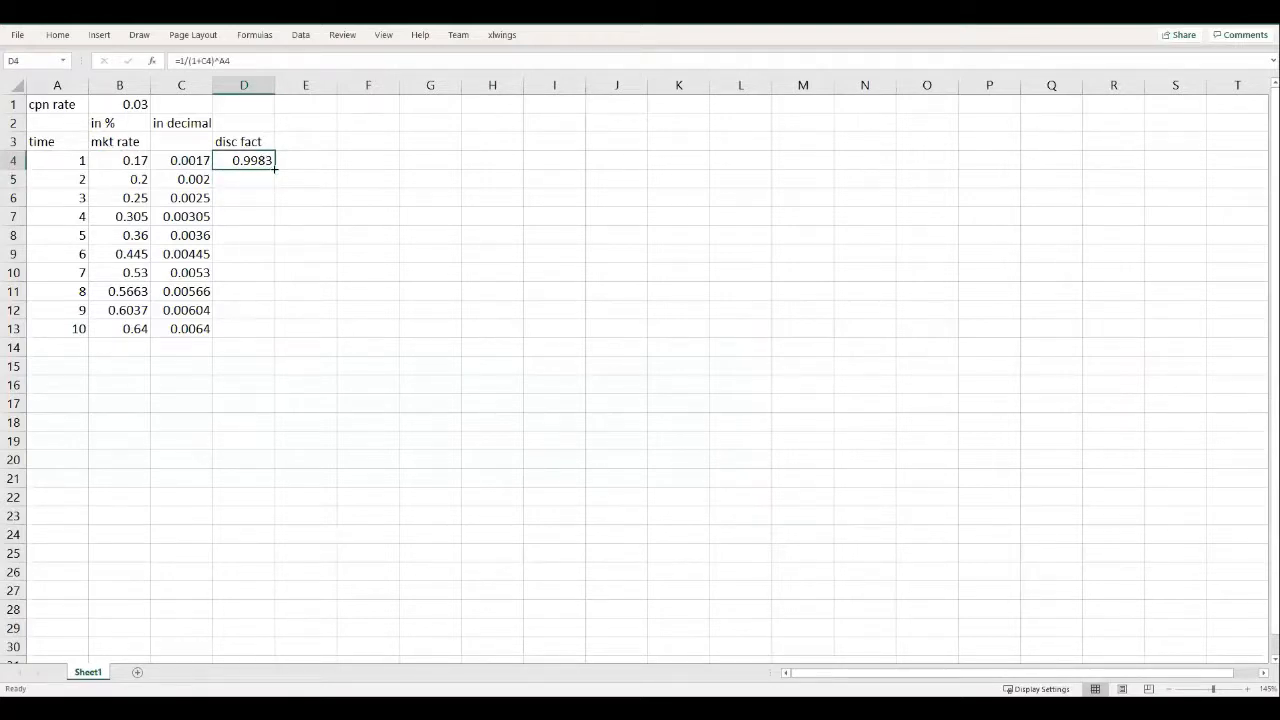
double_click(274, 169)
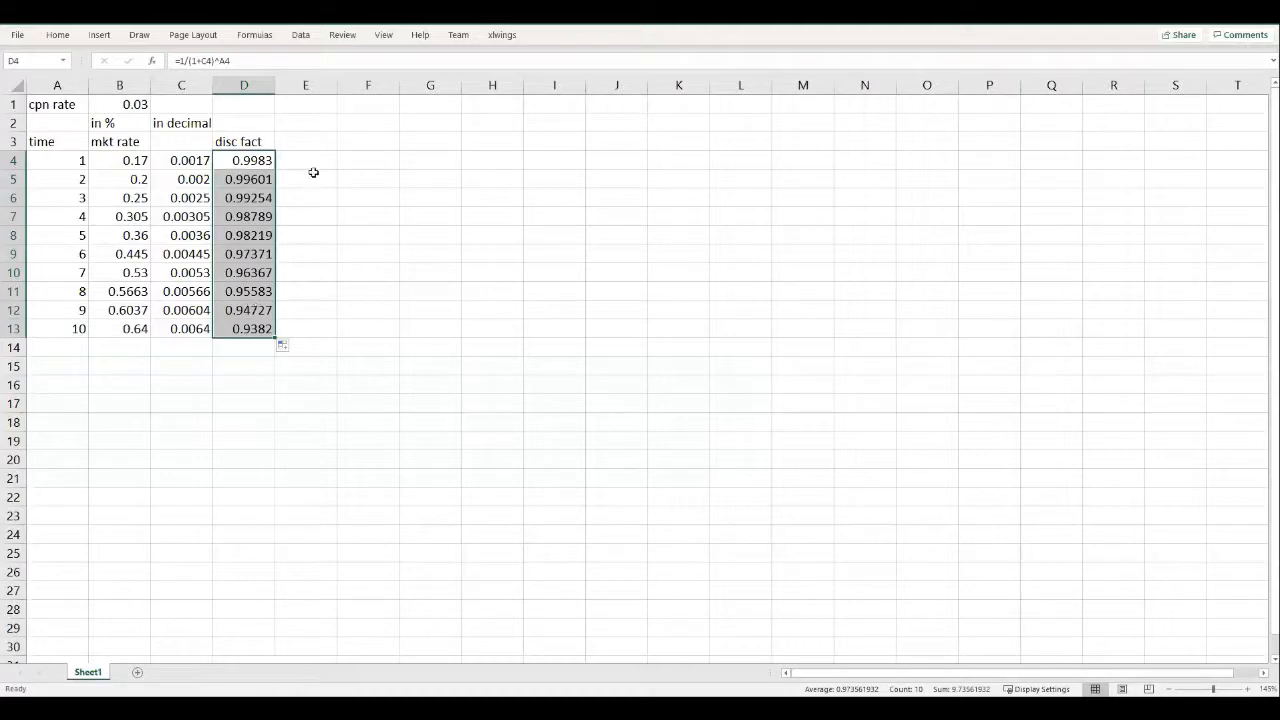
- Add the column heading "cash flow" in E3
click(284, 147)
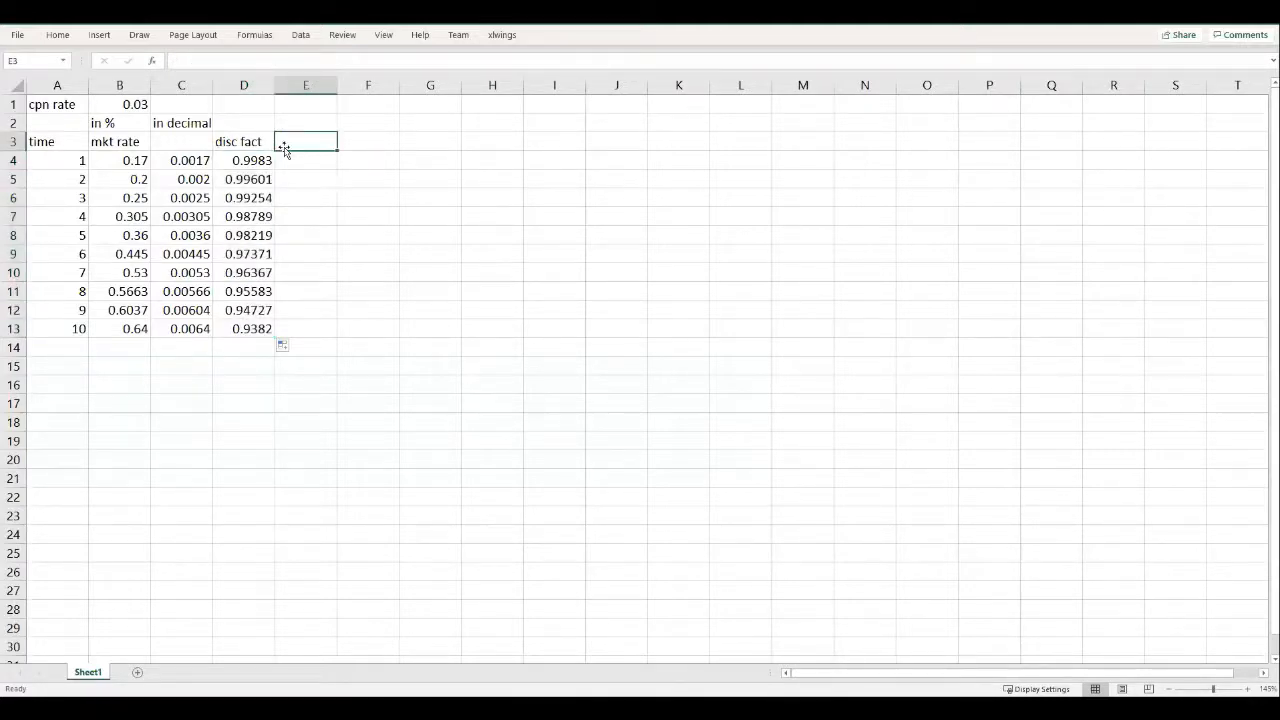
text(cah)
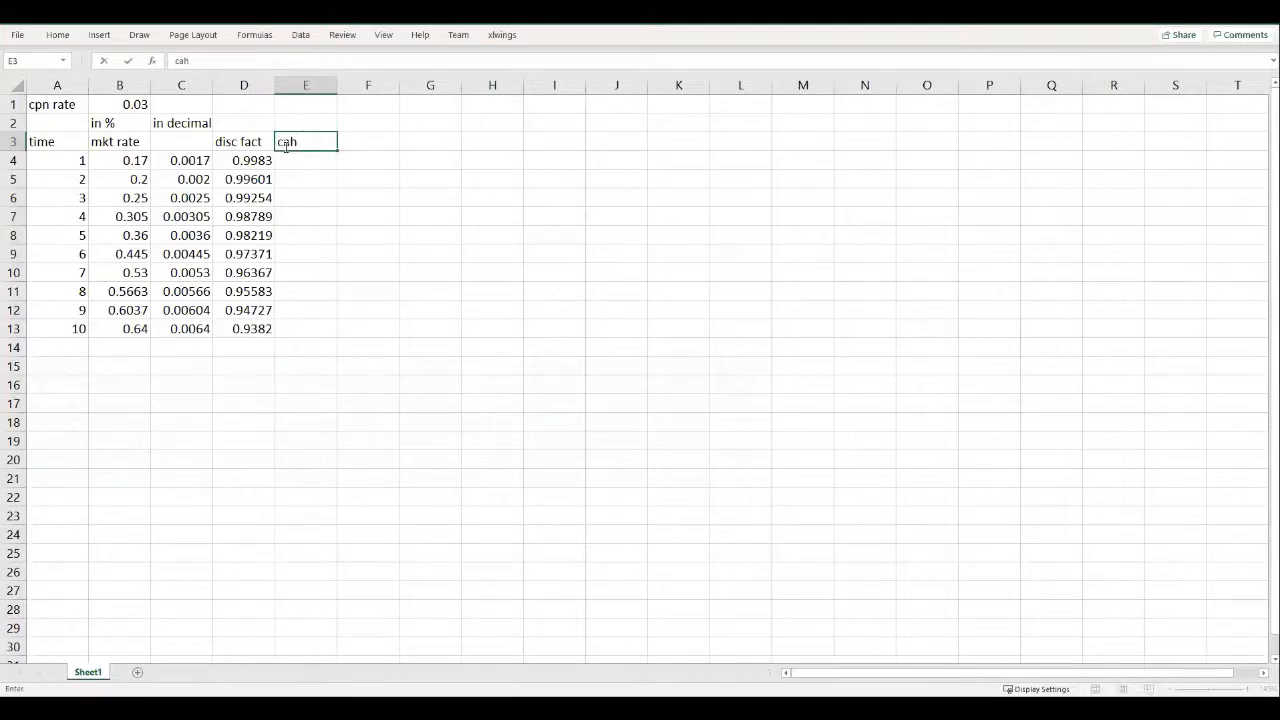
key(BackSpace)
text(sh flo)
key(Return)
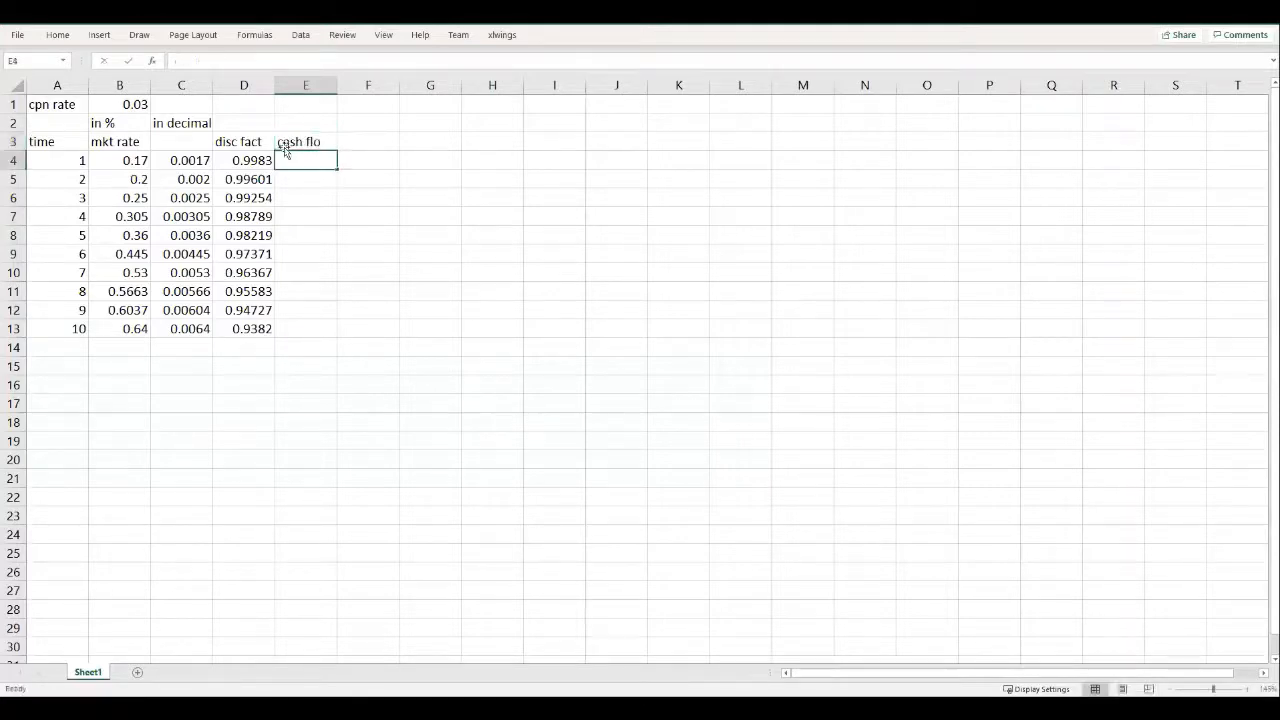
click(284, 148)
key(F2)
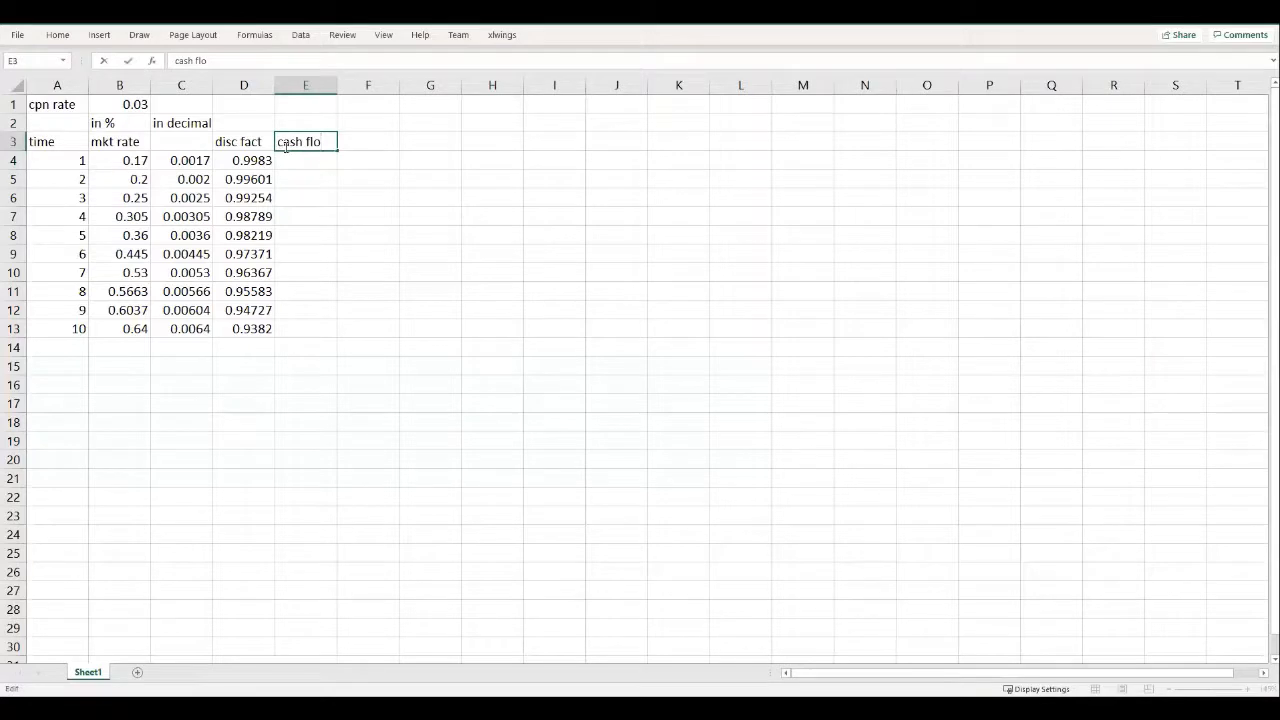
text(w)
key(Return)
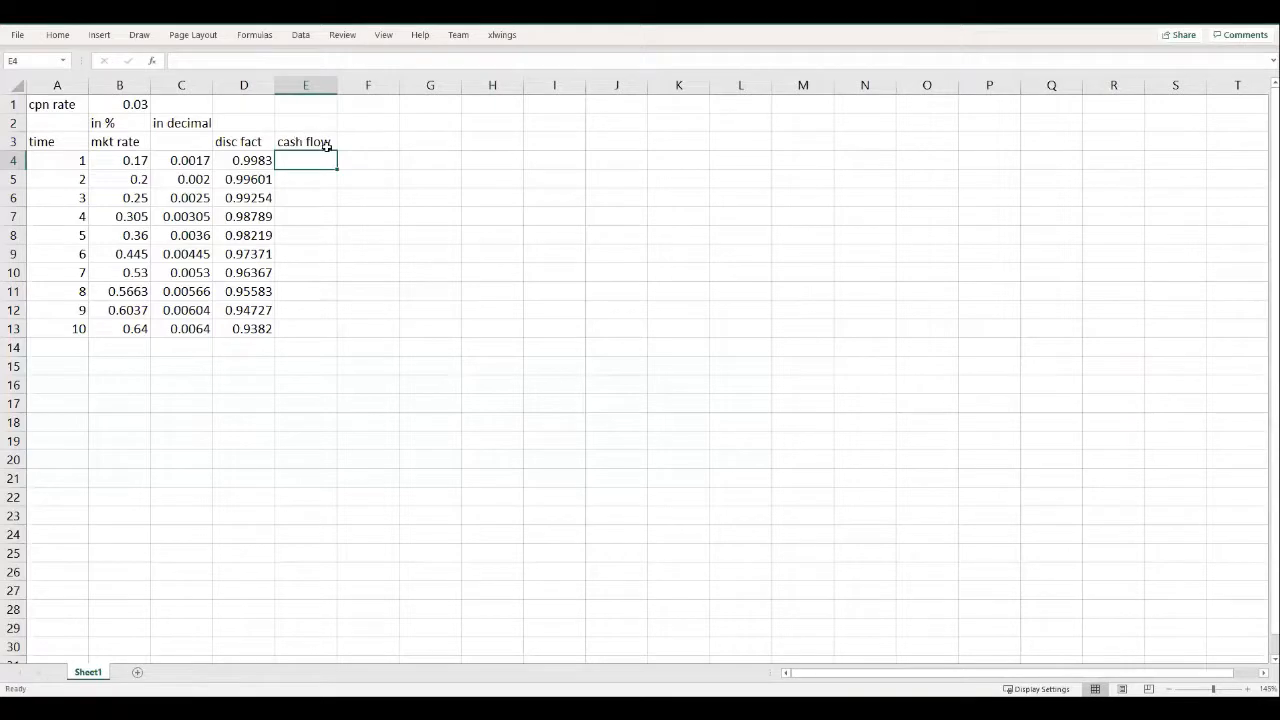
- Calculate the coupon cash flows with =$B$1*100 in E4 and fill the formula down to E13
text(=)
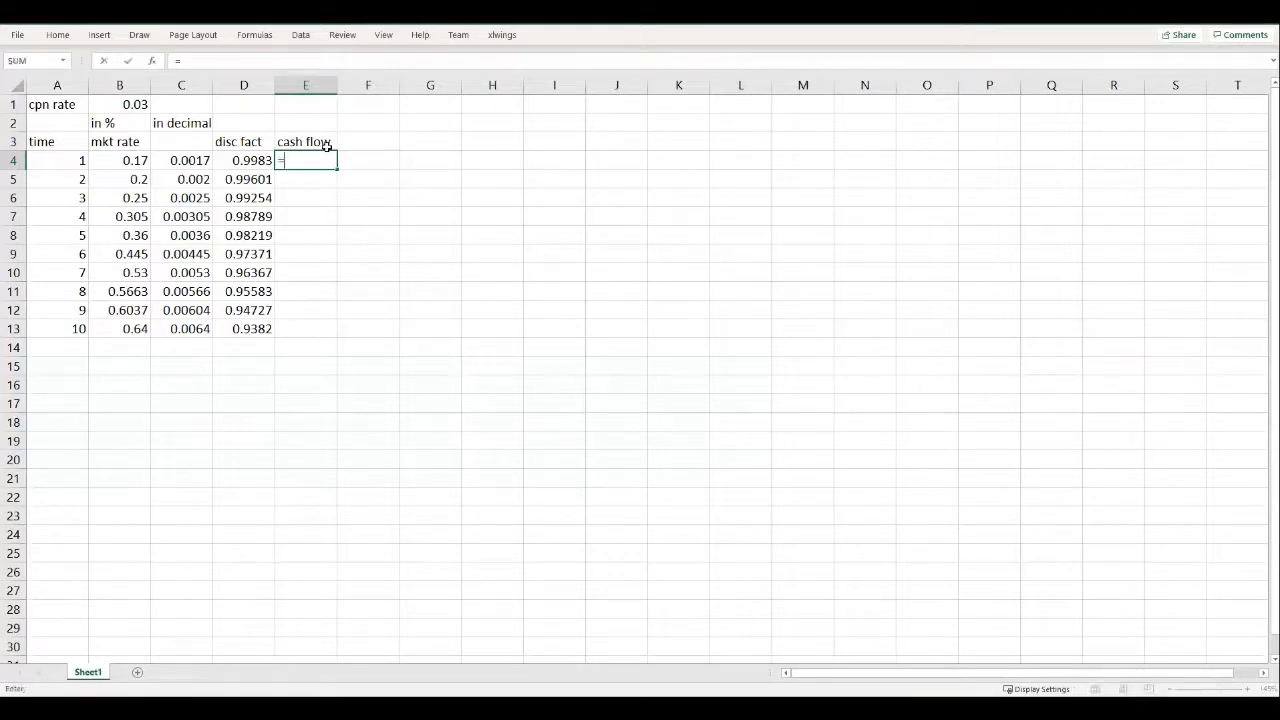
click(119, 104)
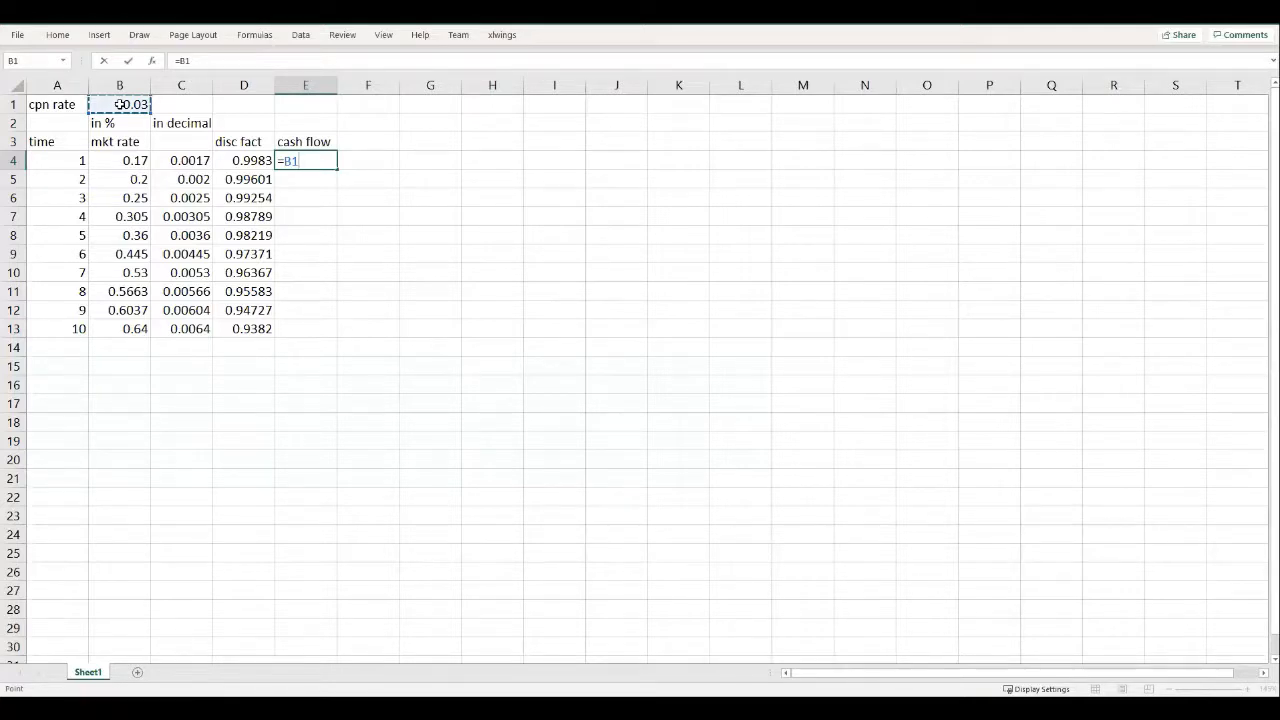
key(F4)
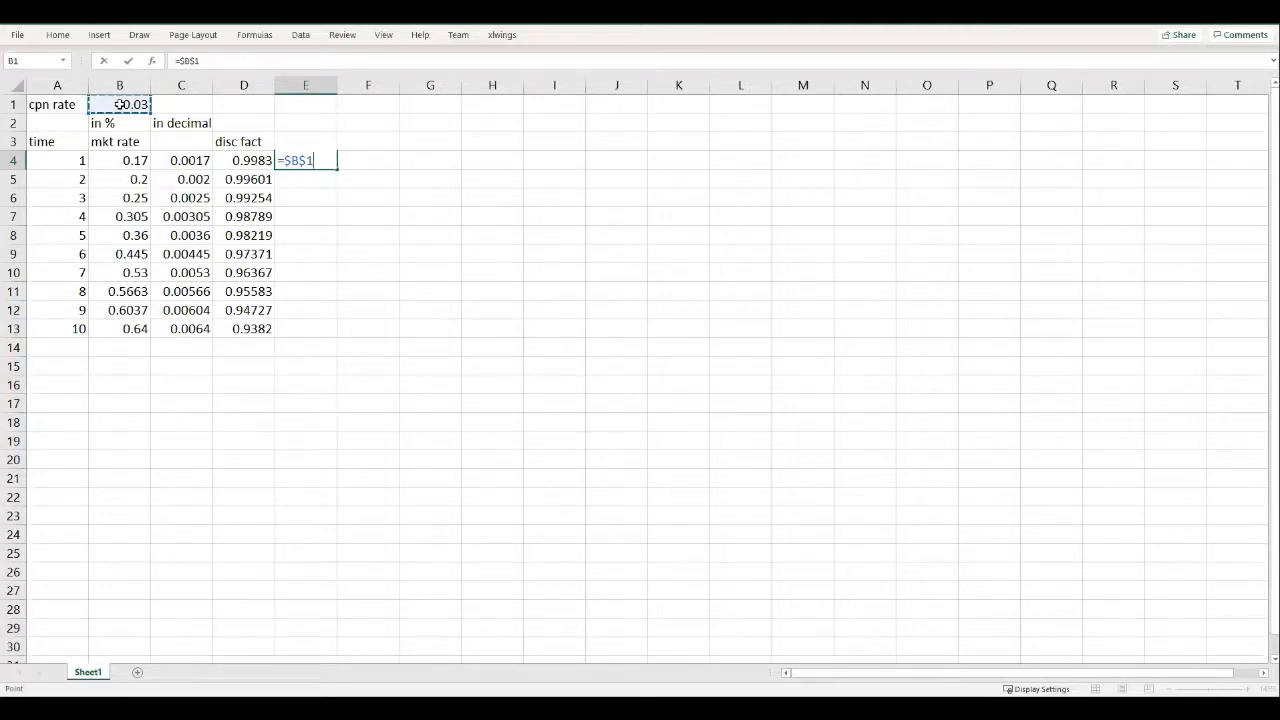
text(*100)
key(Return)
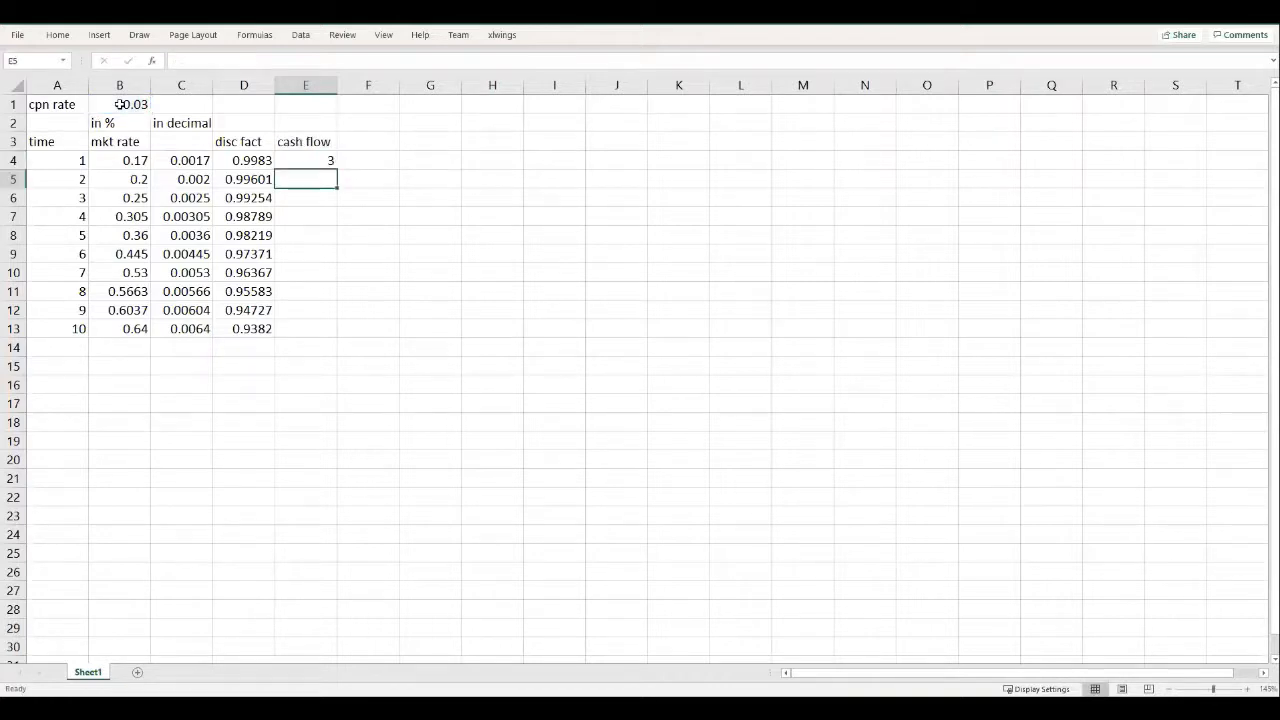
click(307, 158)
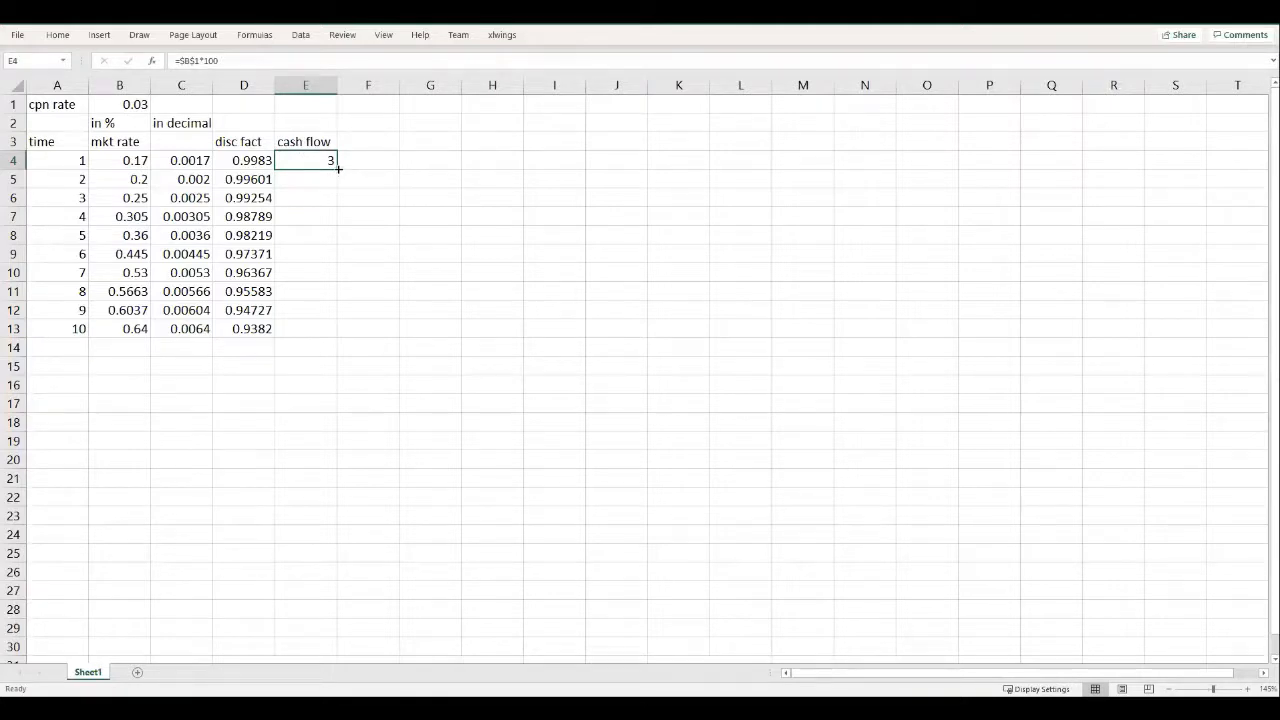
double_click(338, 169)
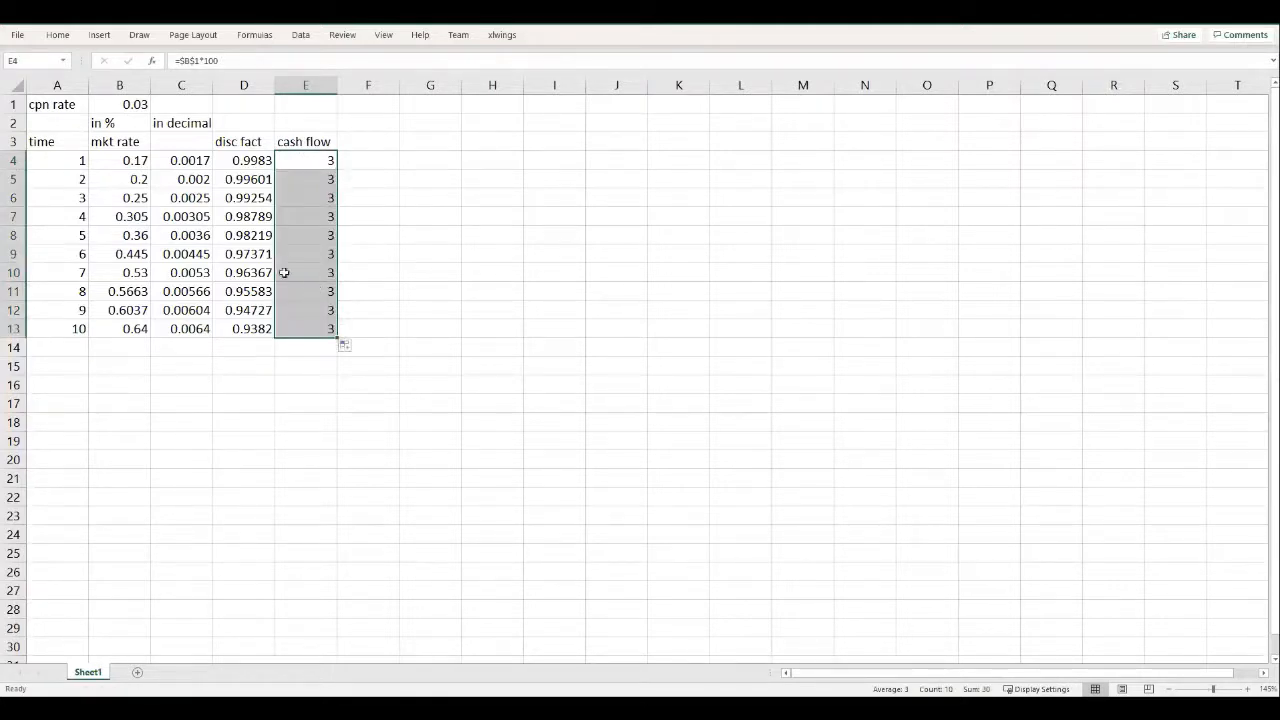
- Include the principal repayment in the final cash flow by changing E13 to =$B$1*100+100
click(313, 330)
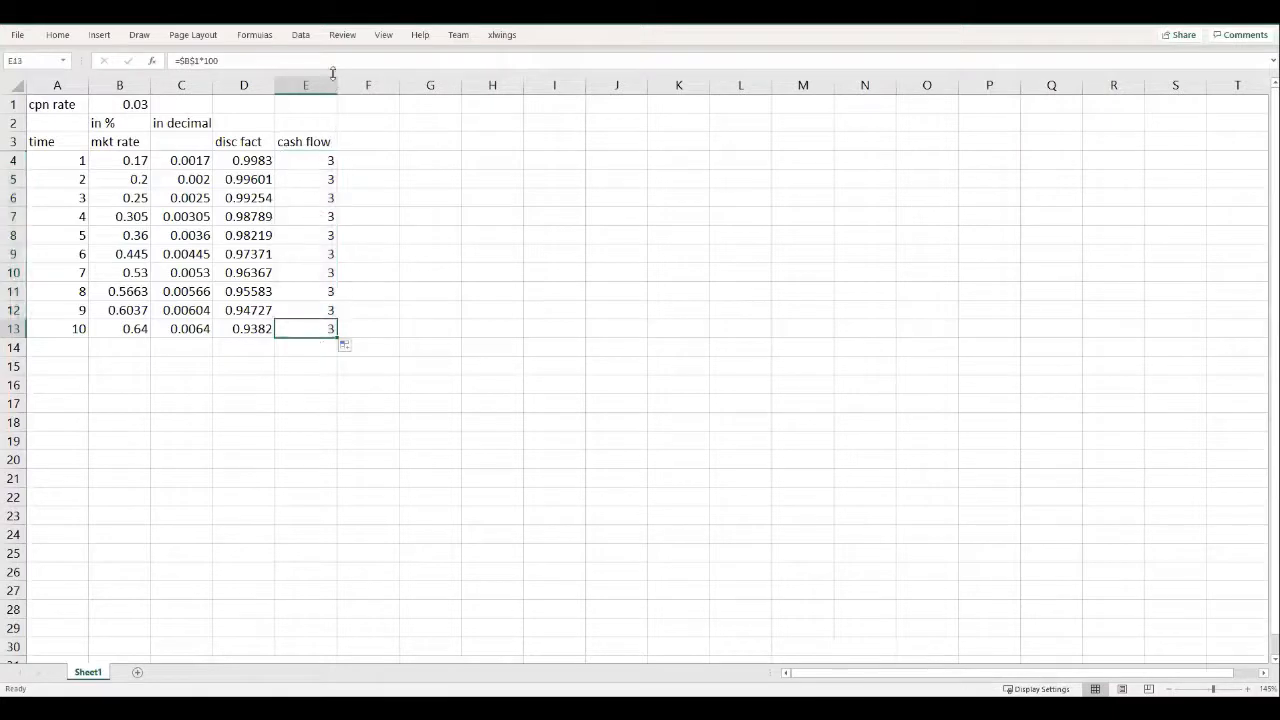
click(331, 64)
text(100)
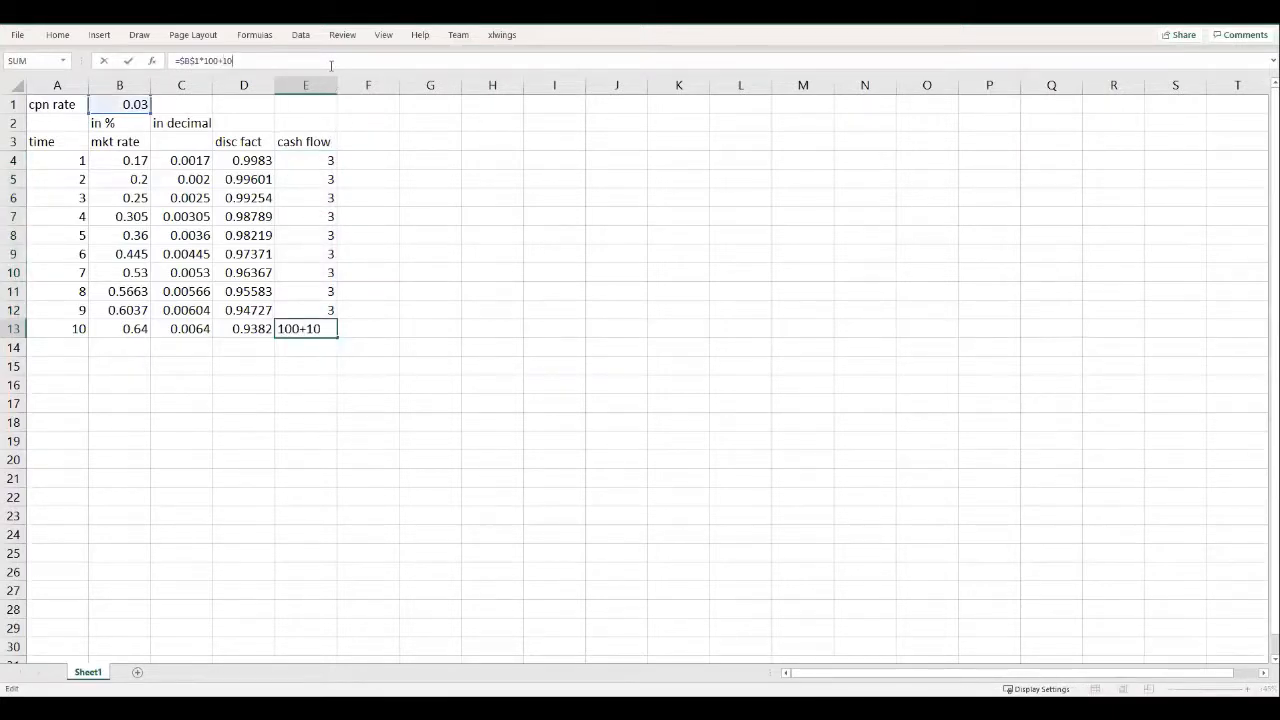
key(Return)
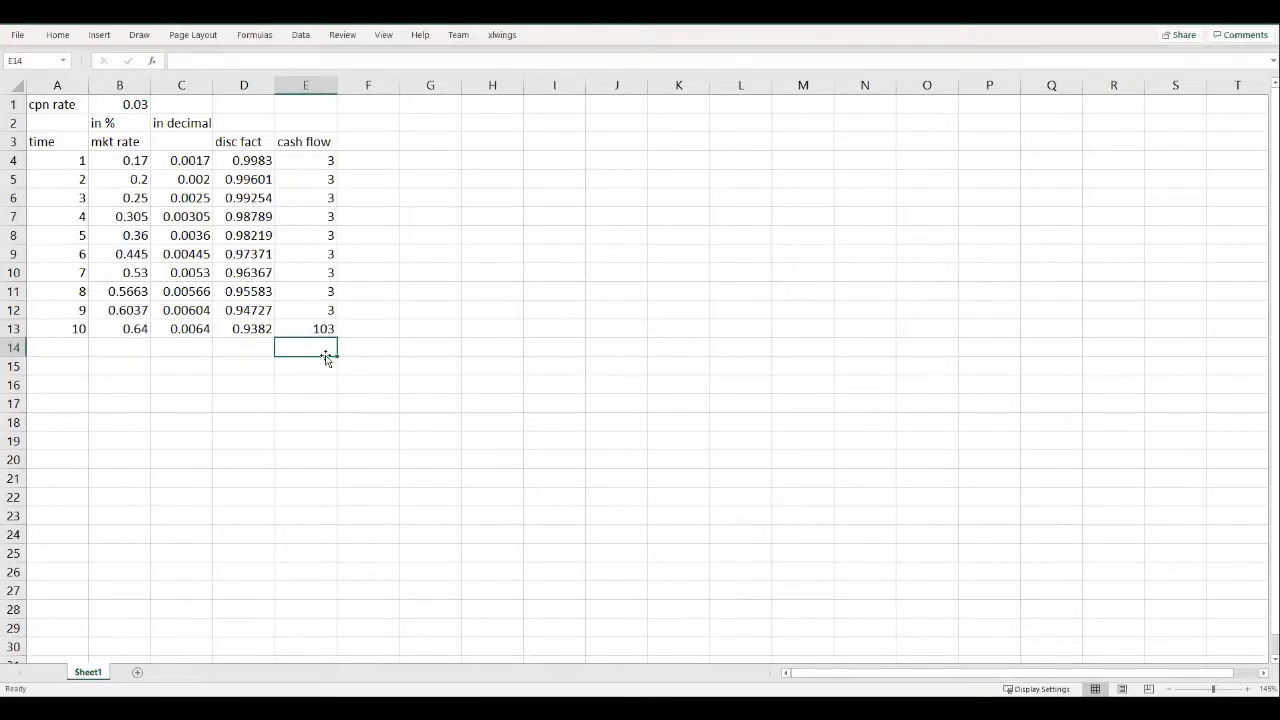
- Compute the bond price in E17 with =SUMPRODUCT(E4:E13,D4:D13), combining the cash flows and discount factors
click(314, 401)
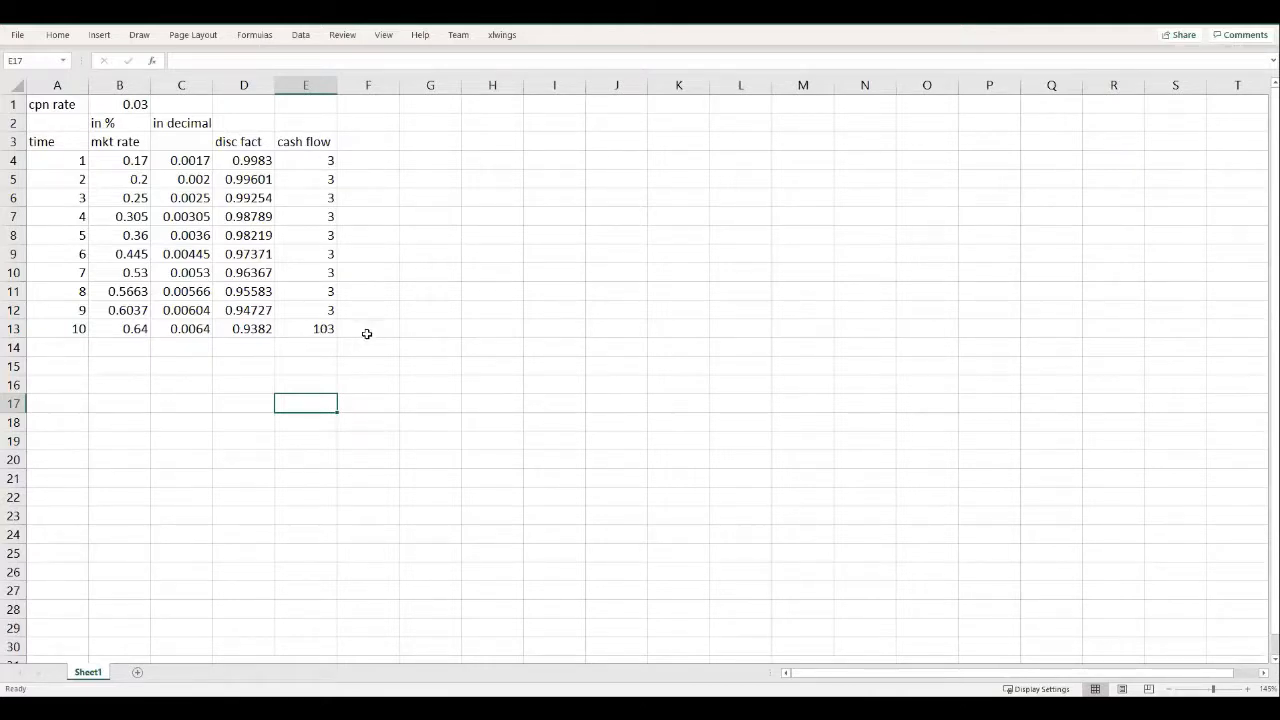
text(=su)
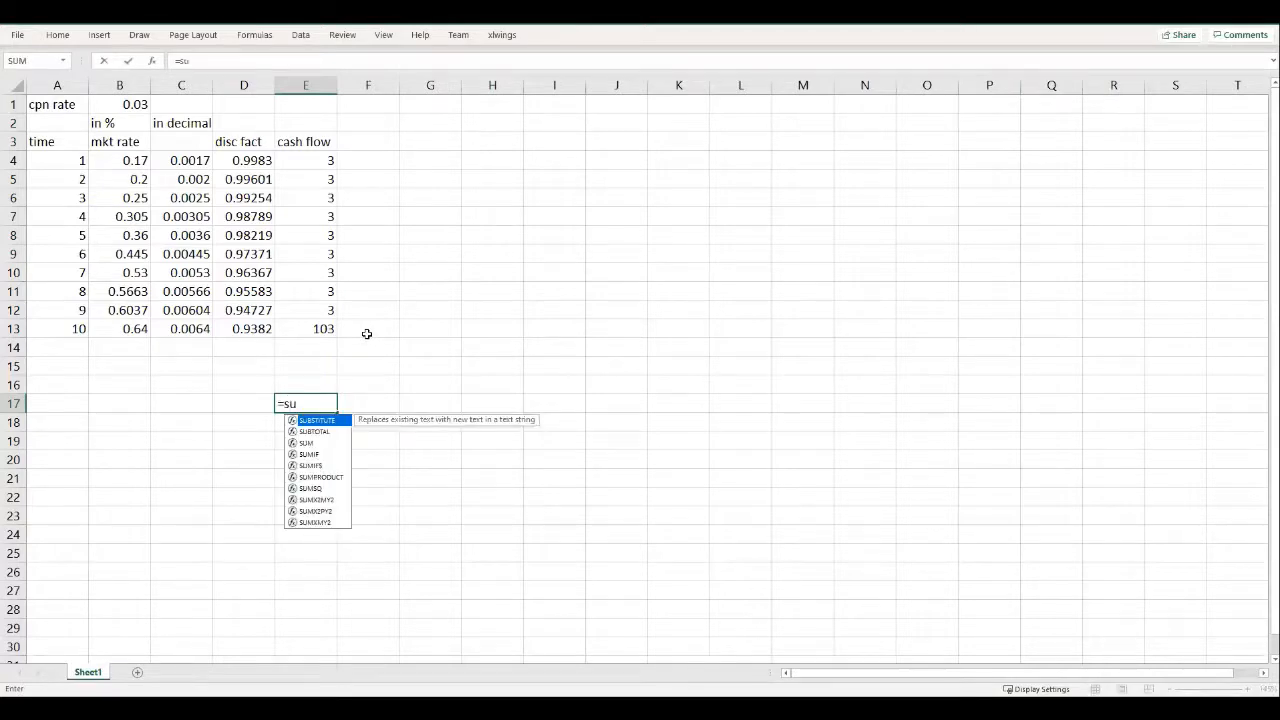
text(mprodut)
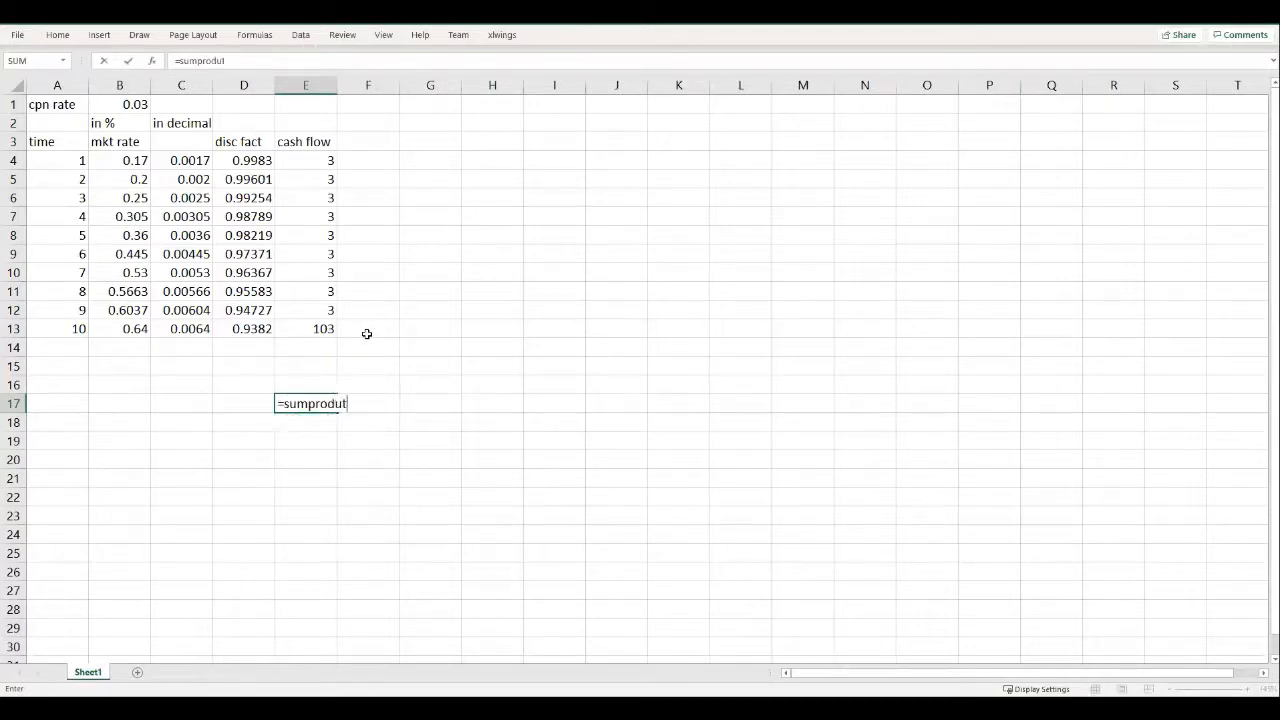
key(BackSpace)
text(ct()
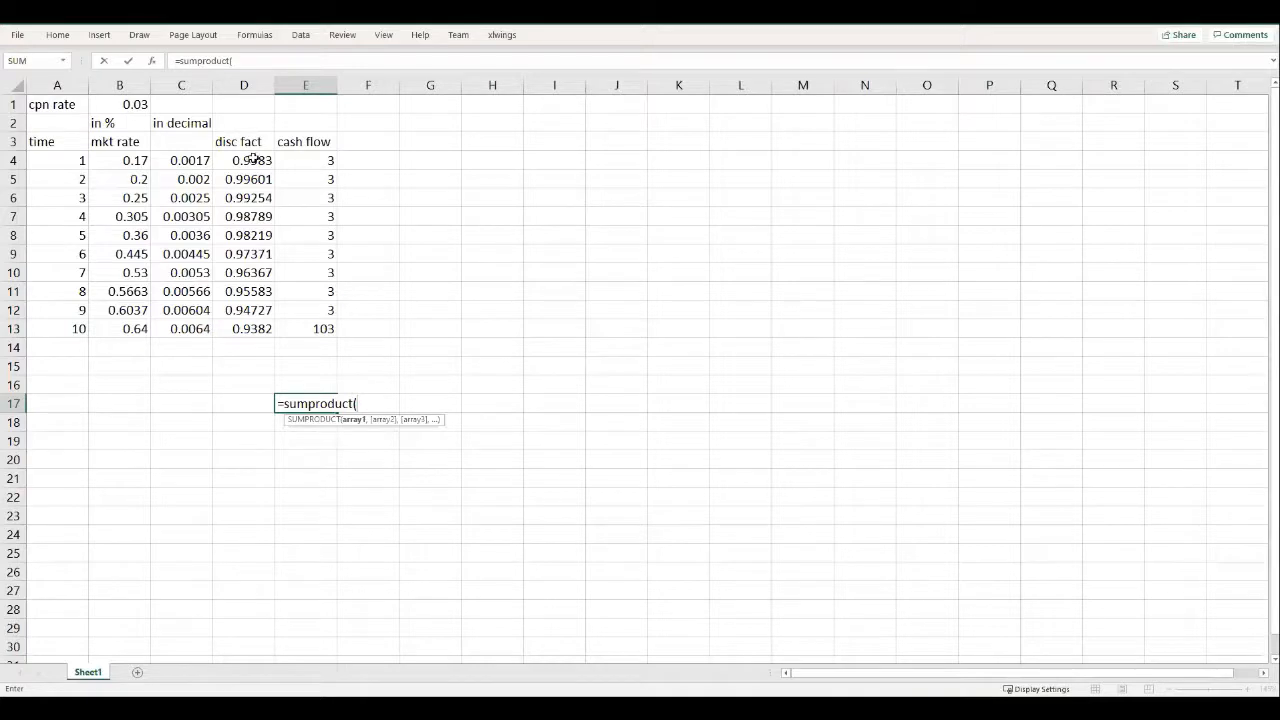
drag(297, 158, 309, 321)
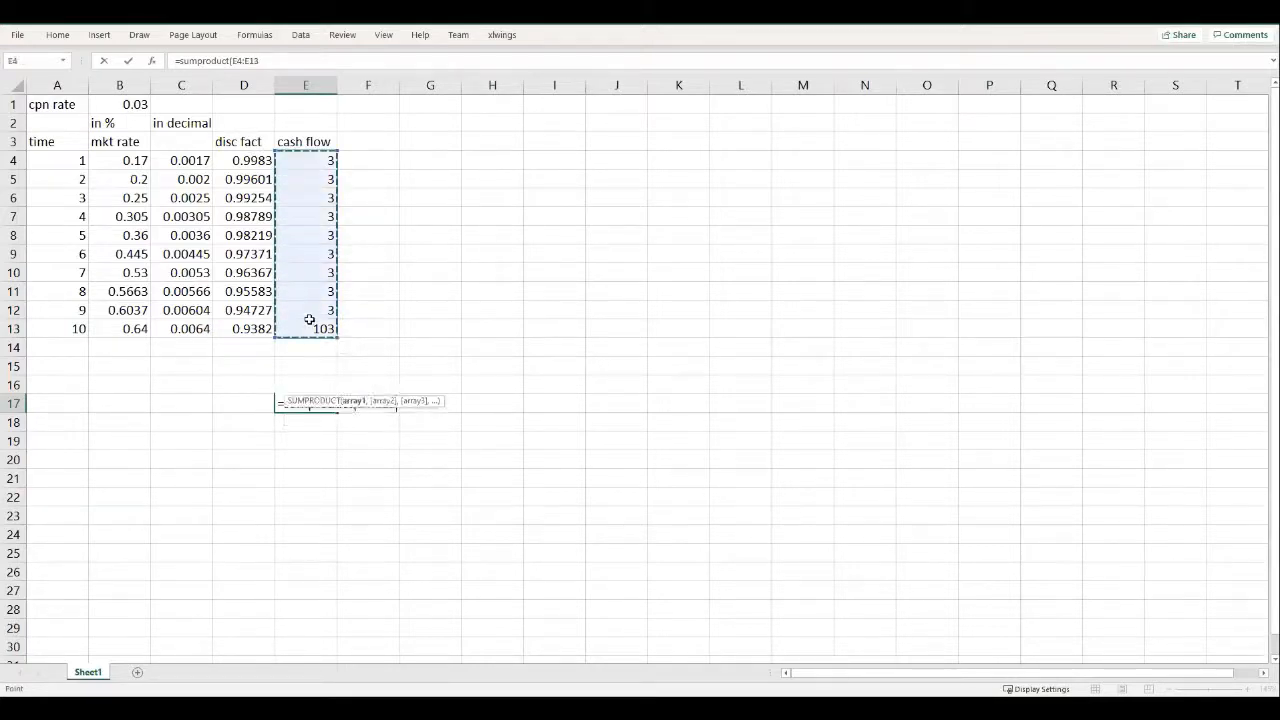
text(,)
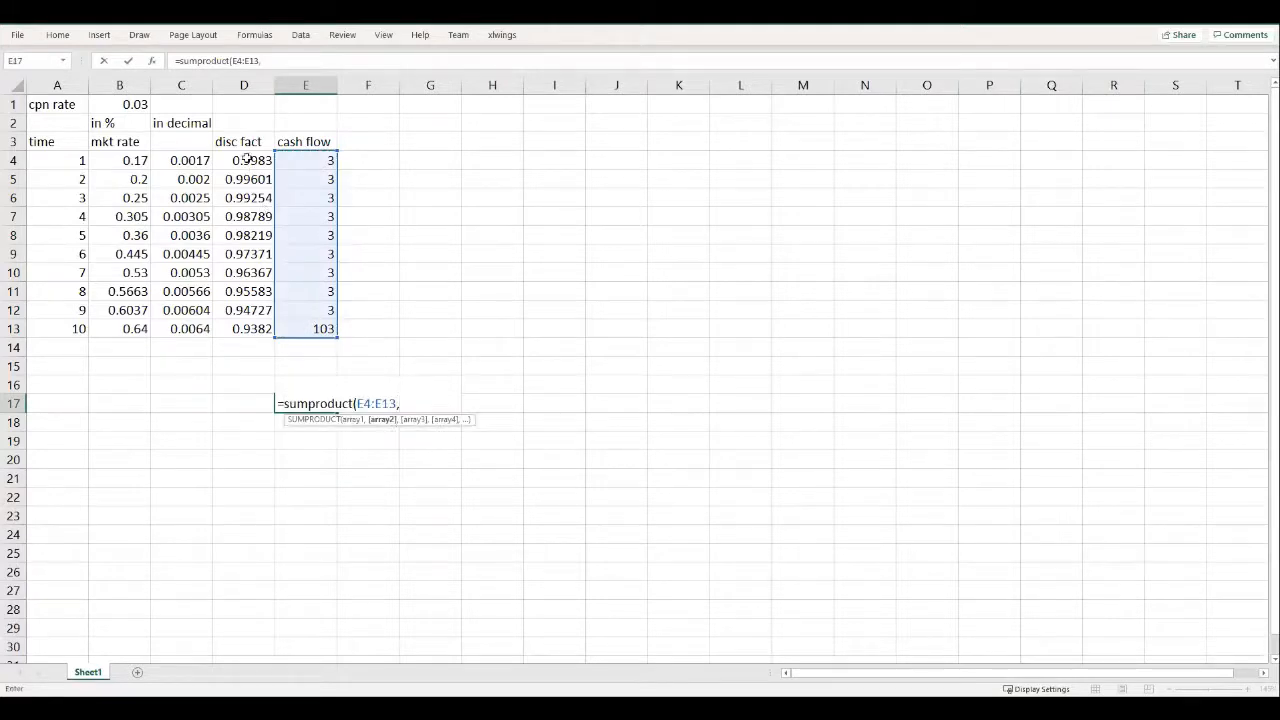
drag(248, 162, 258, 330)
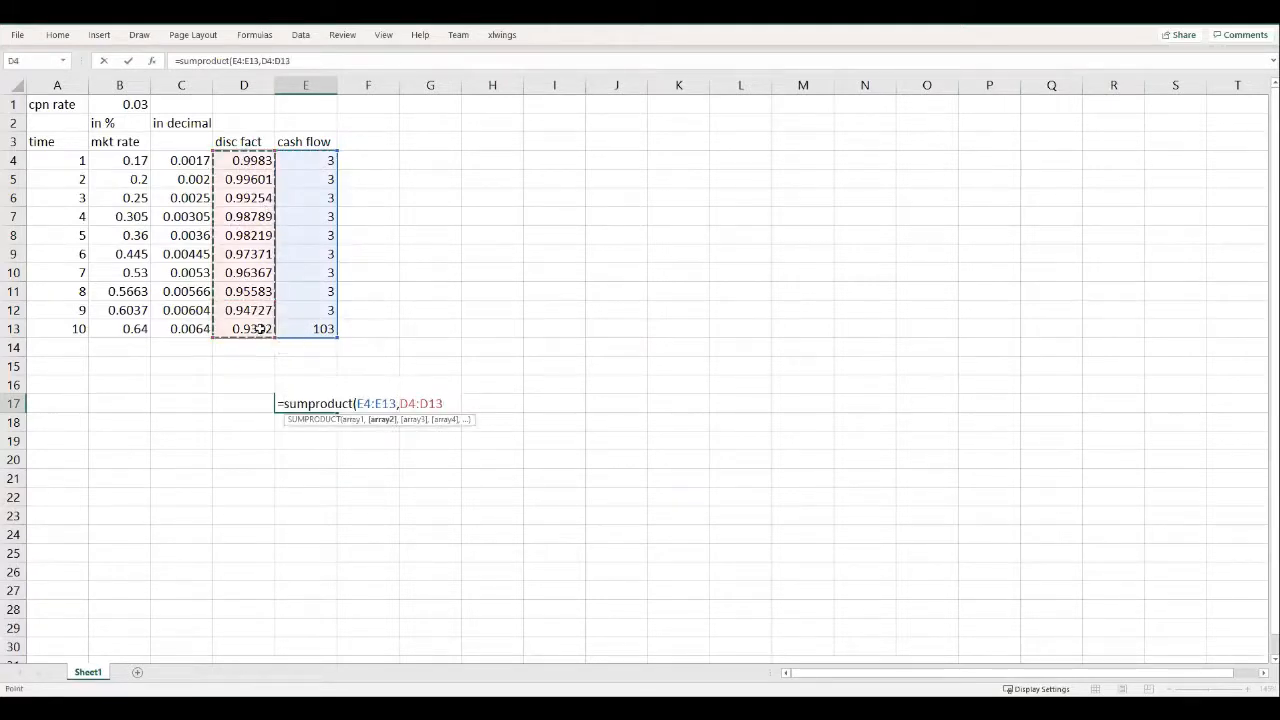
text())
key(Return)
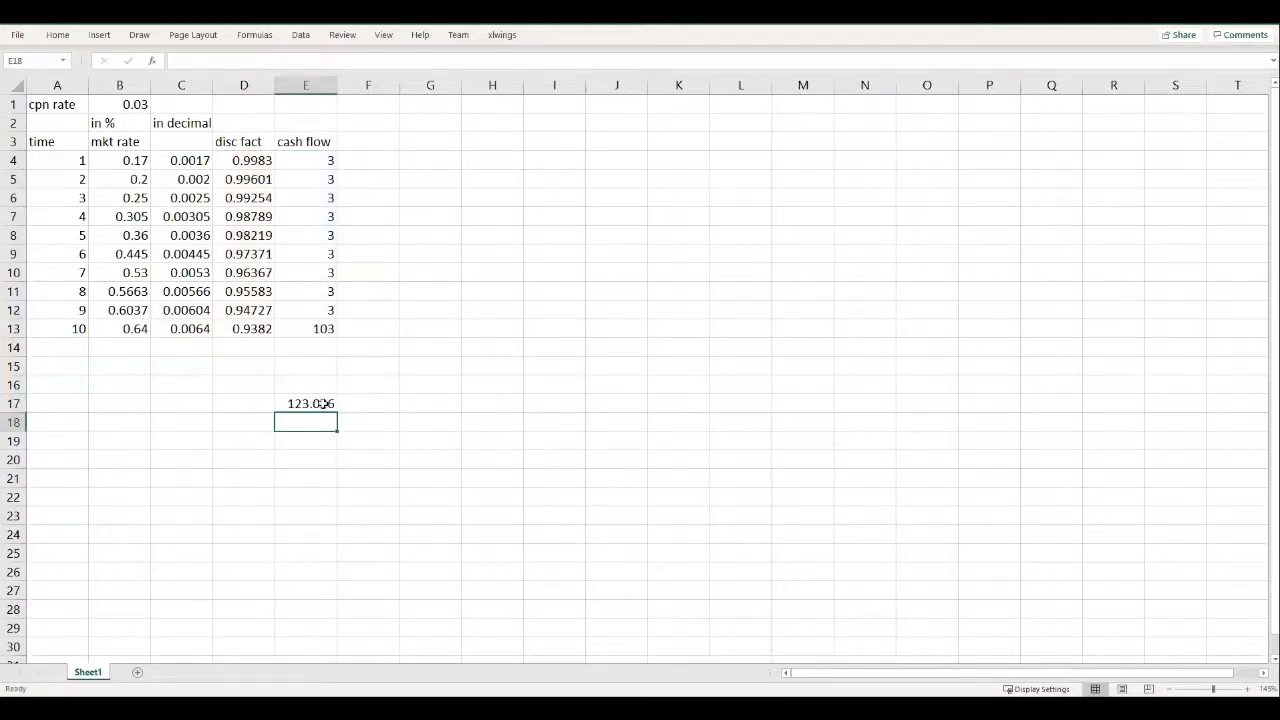
- Label G1 as "yield" and enter an initial guess of 0.01 in H1
click(418, 104)
text(yield)
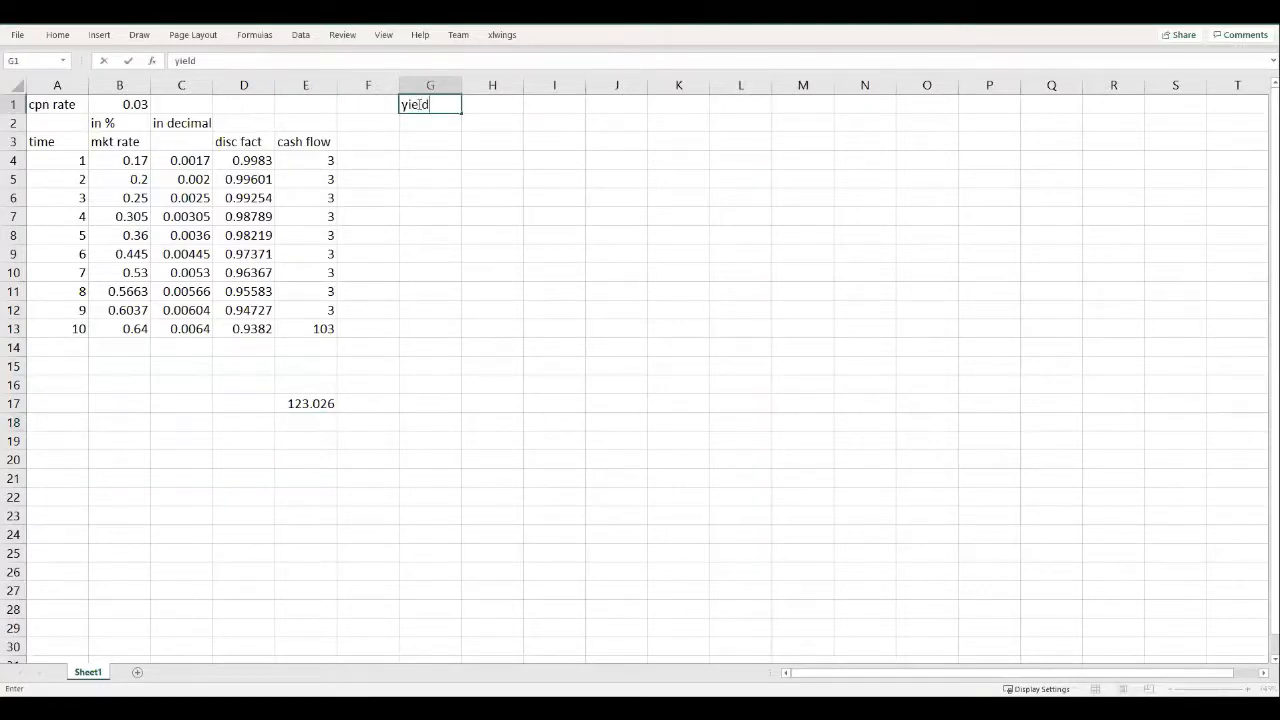
key(Return)
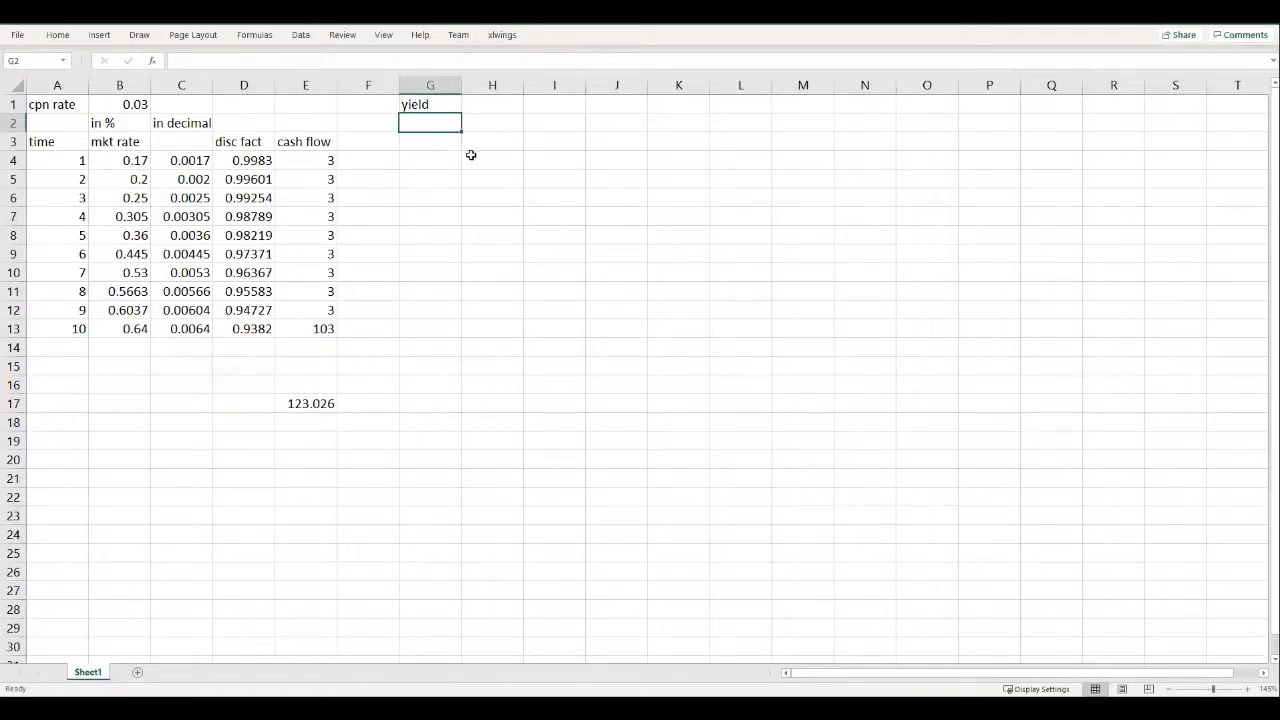
click(493, 106)
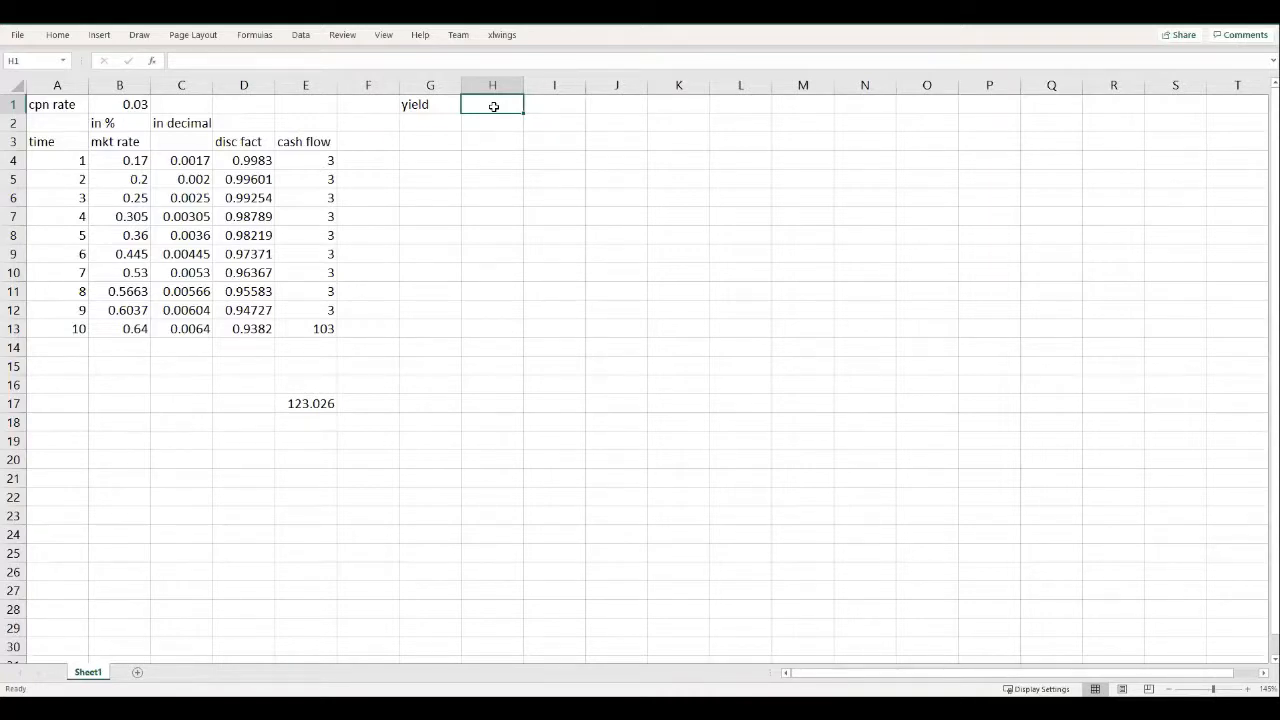
text(0.01)
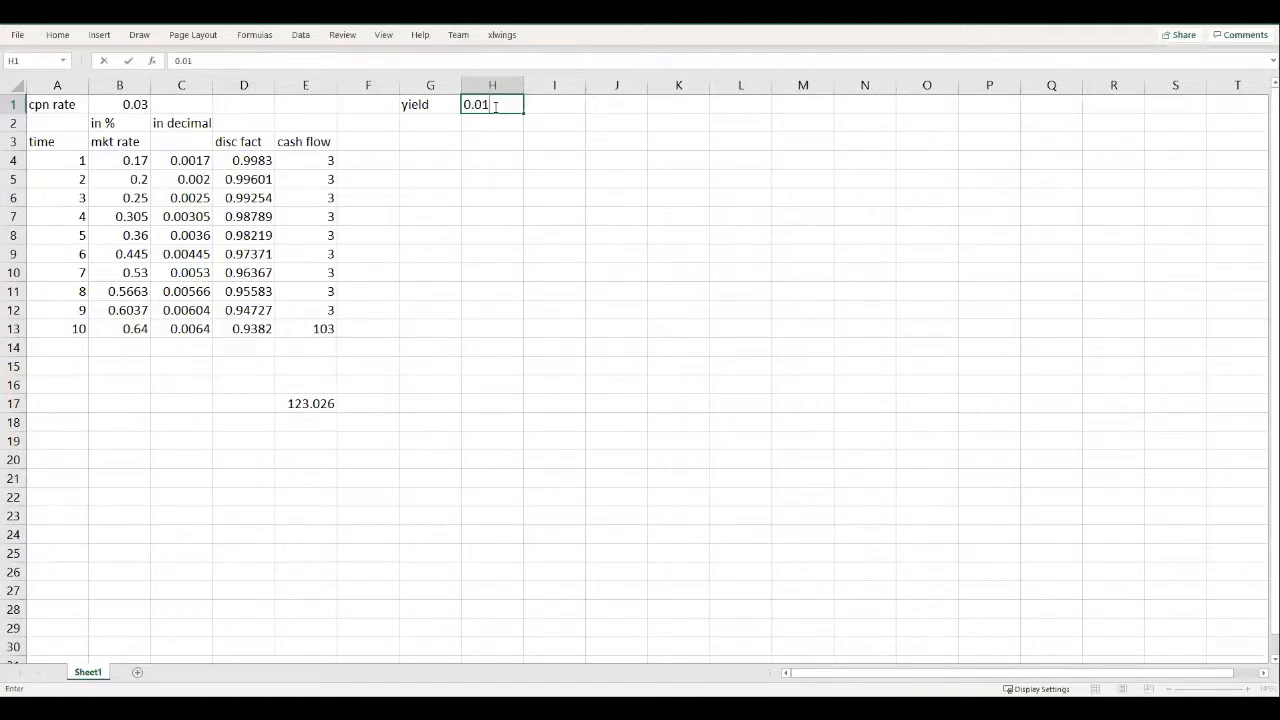
key(Return)
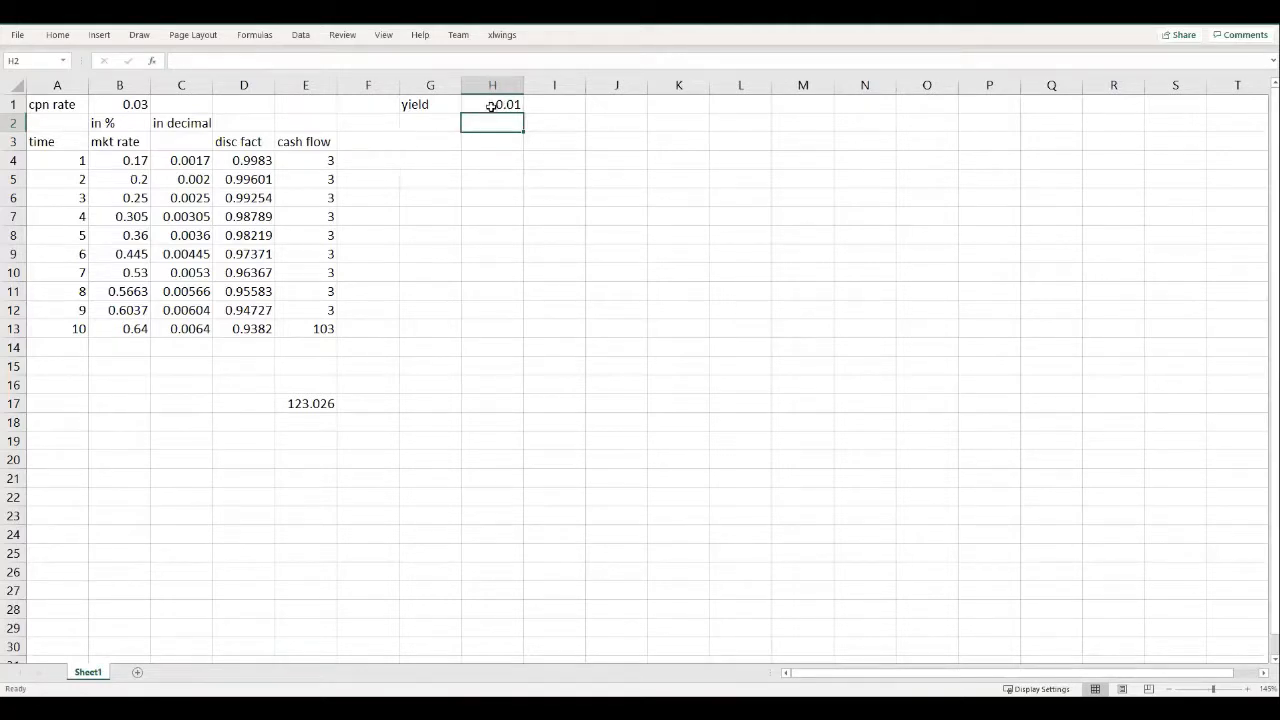
- Add the column heading "disc fact (yld)" in F3
click(386, 143)
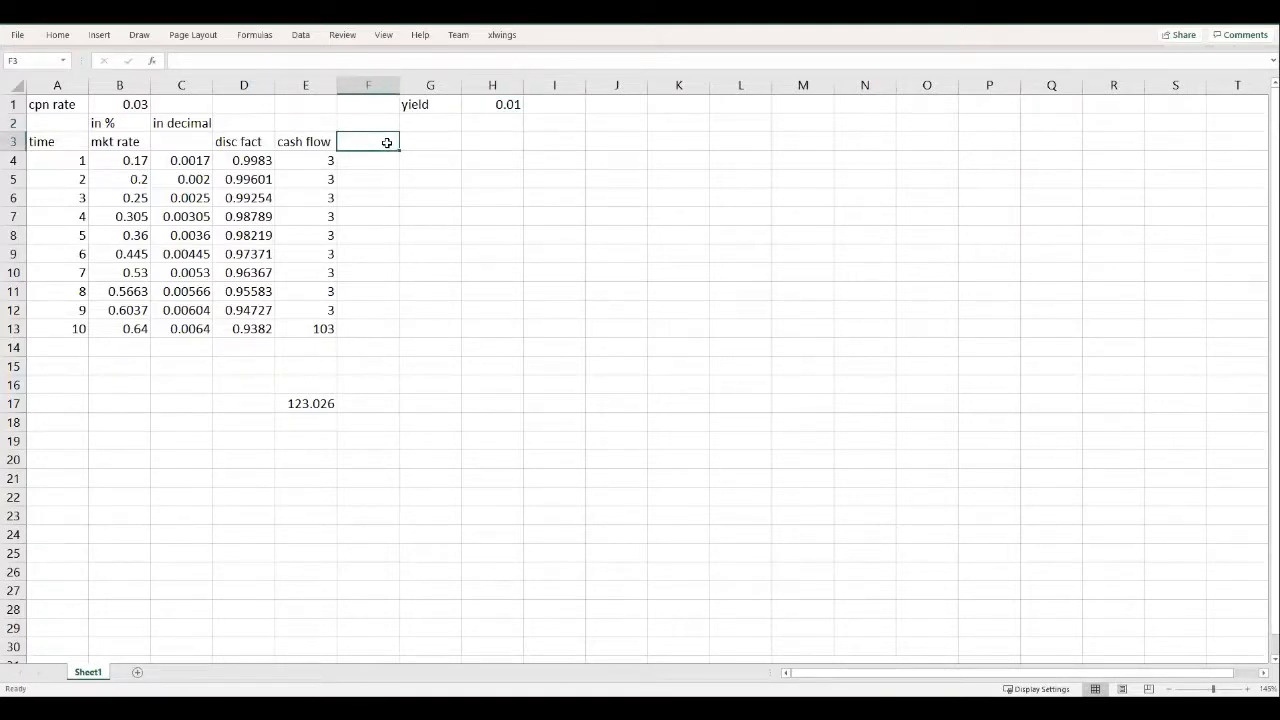
text(di)
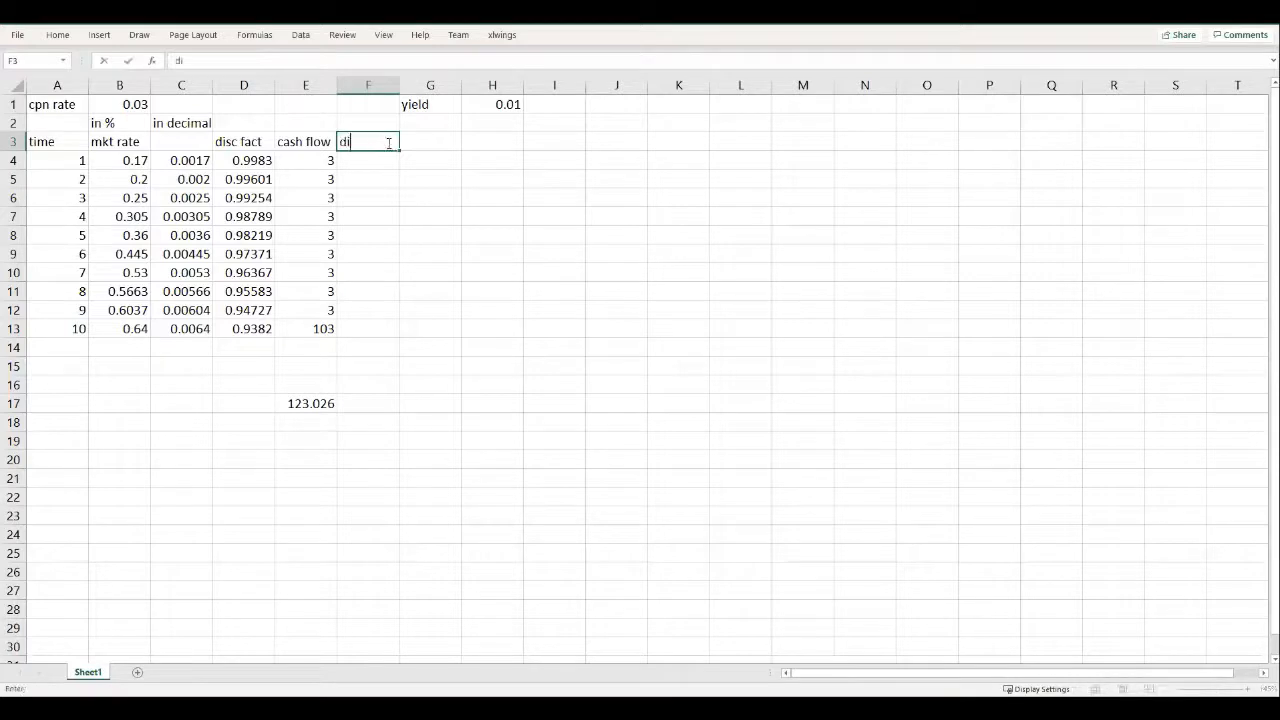
text(sc fact(yld))
key(Return)
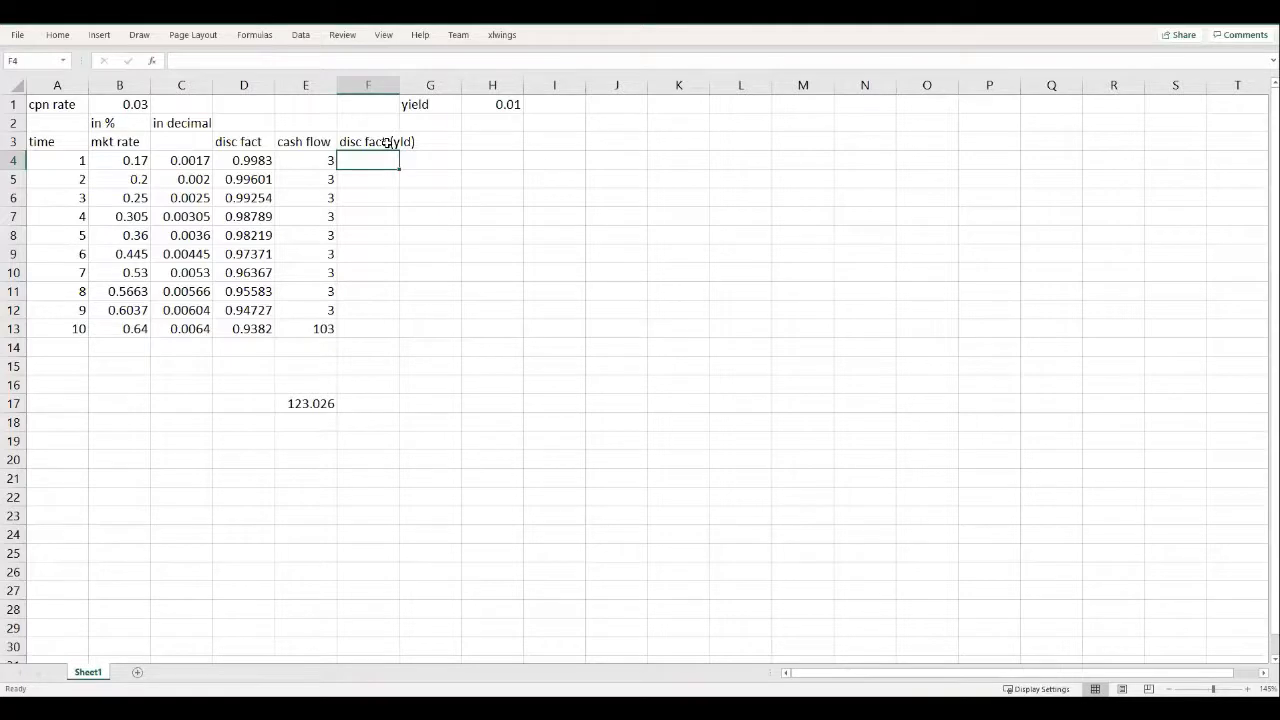
- Enter the yield-based discount factor =1/(1+$H$1)^A4 in F4 and fill it down through F13
text(=1)
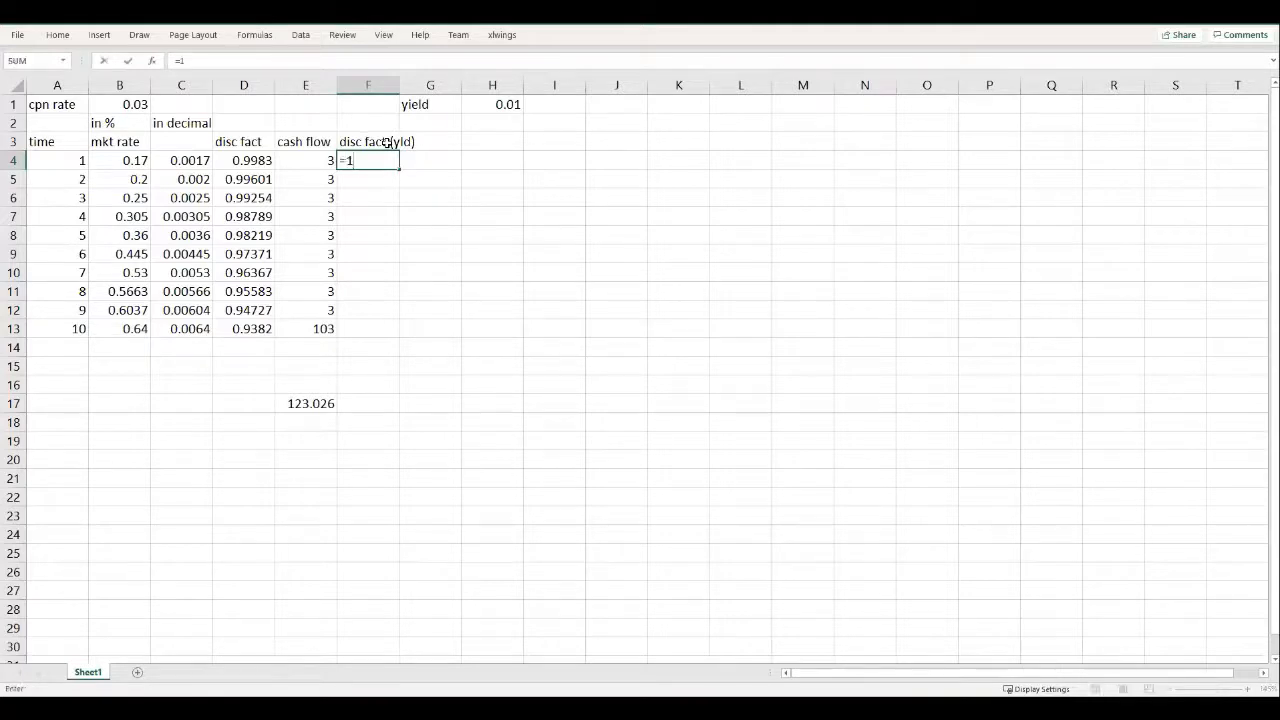
text(/(1+)
click(492, 103)
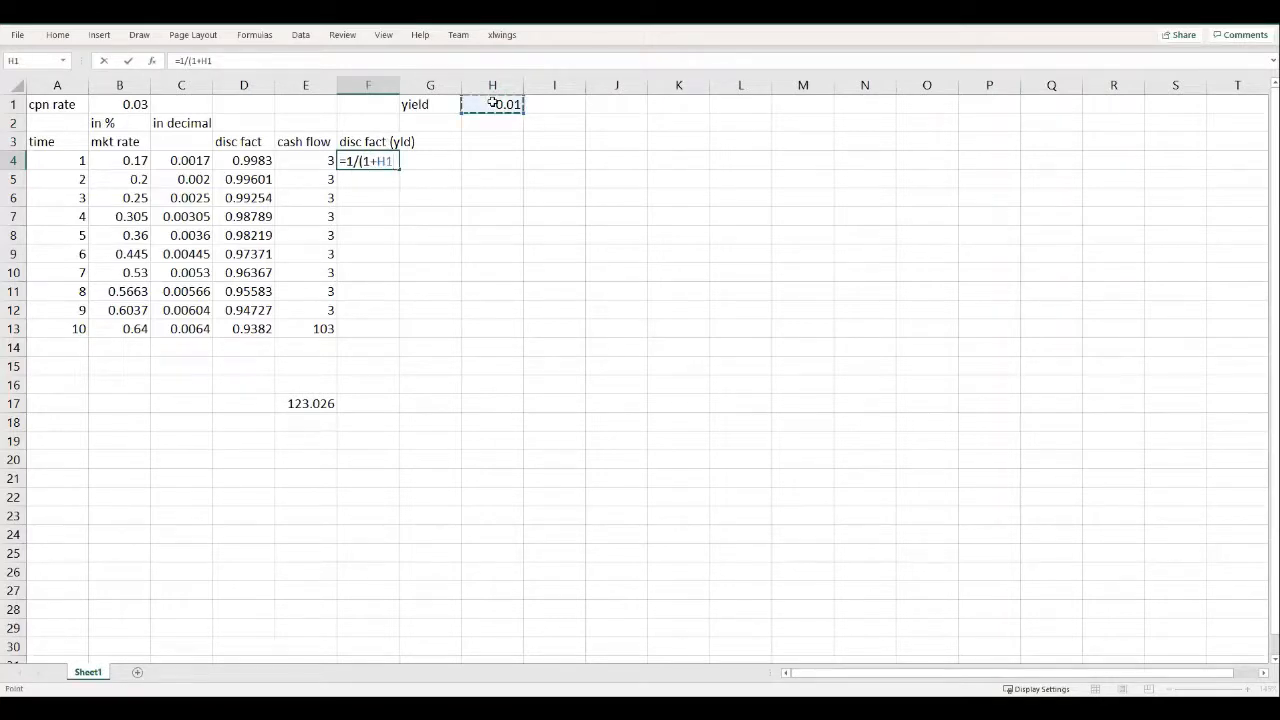
key(F4)
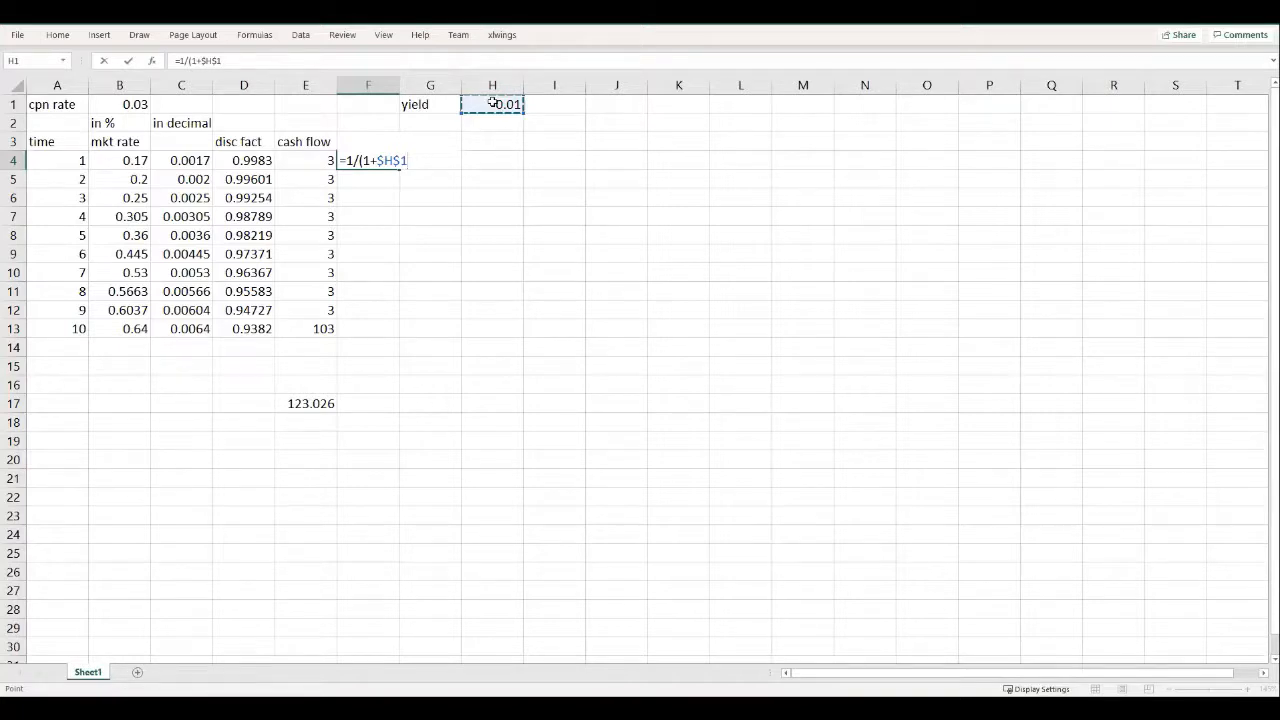
text()^)
click(72, 161)
key(Return)
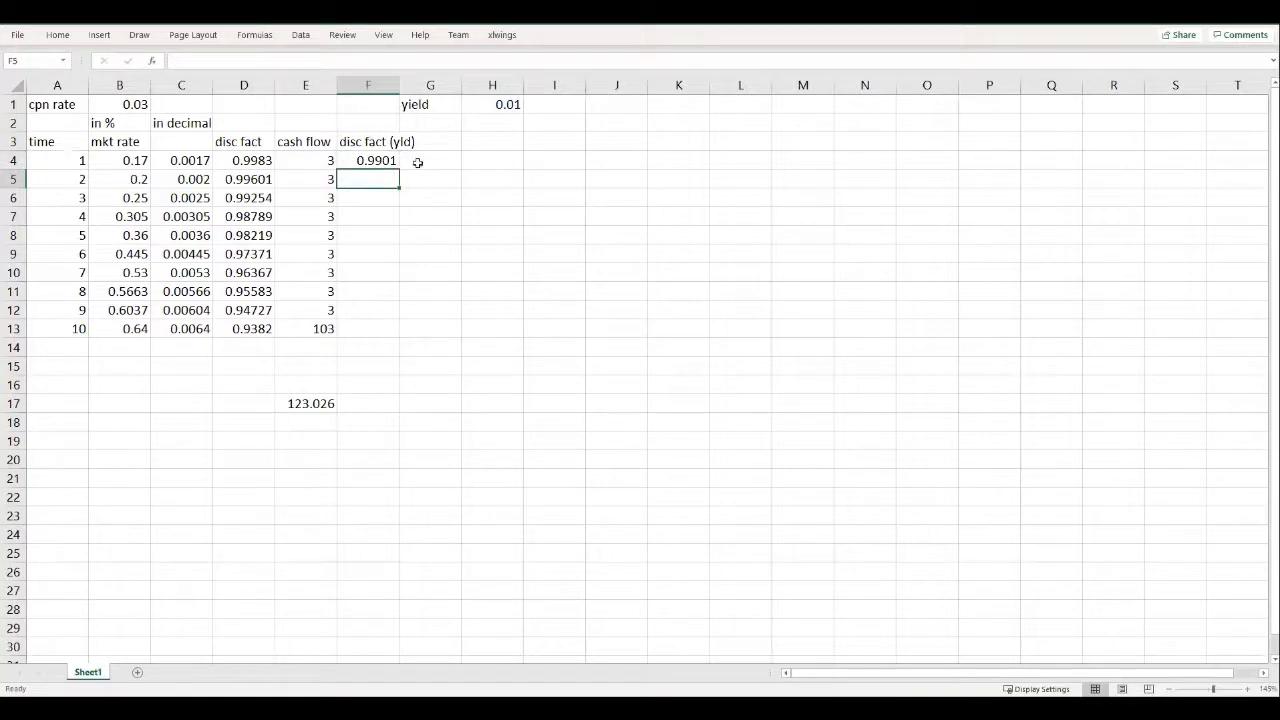
click(388, 161)
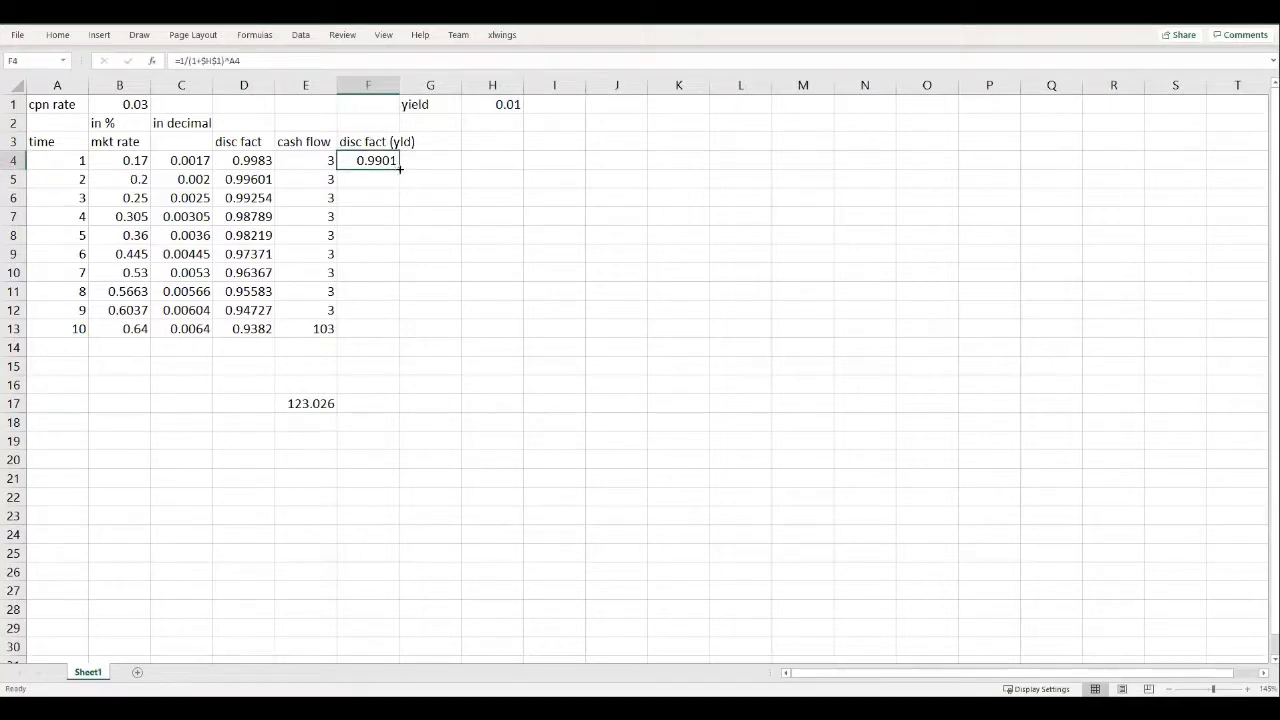
double_click(398, 169)
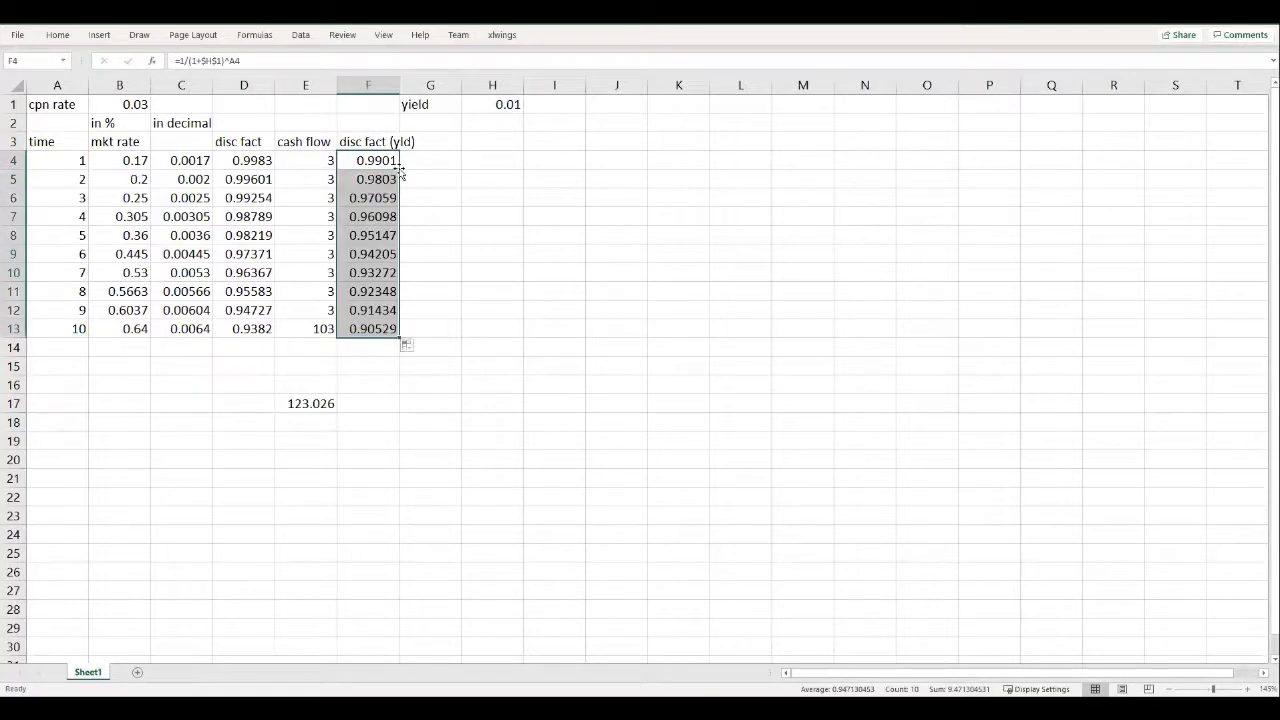
- Compute the yield-based bond price in F17 with =SUMPRODUCT(E4:E13,F4:F13)
click(379, 403)
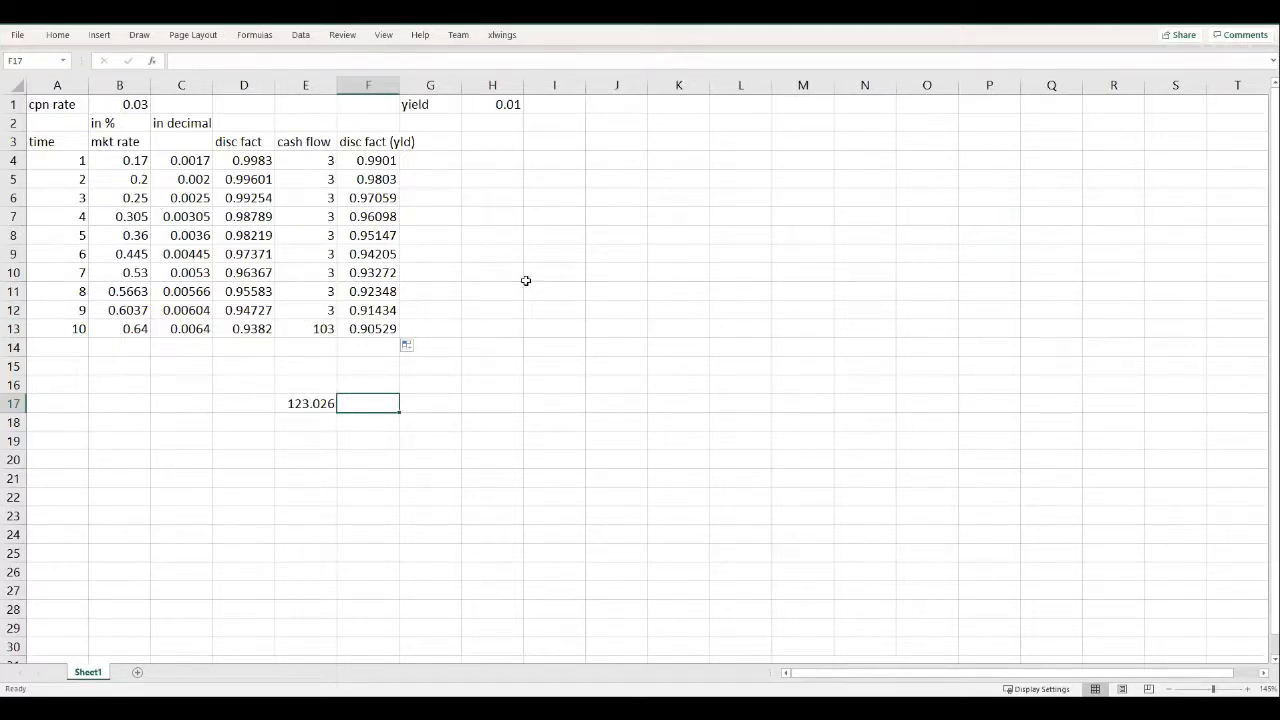
text(=sump)
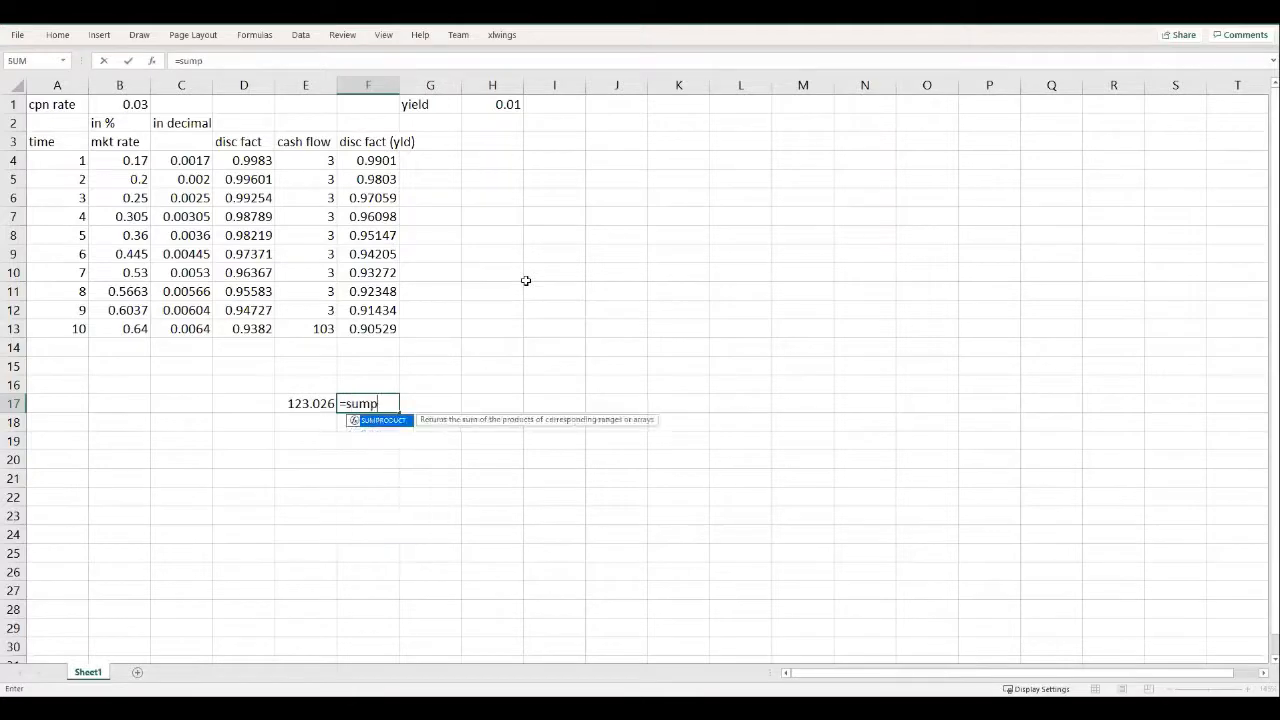
text(roduct()
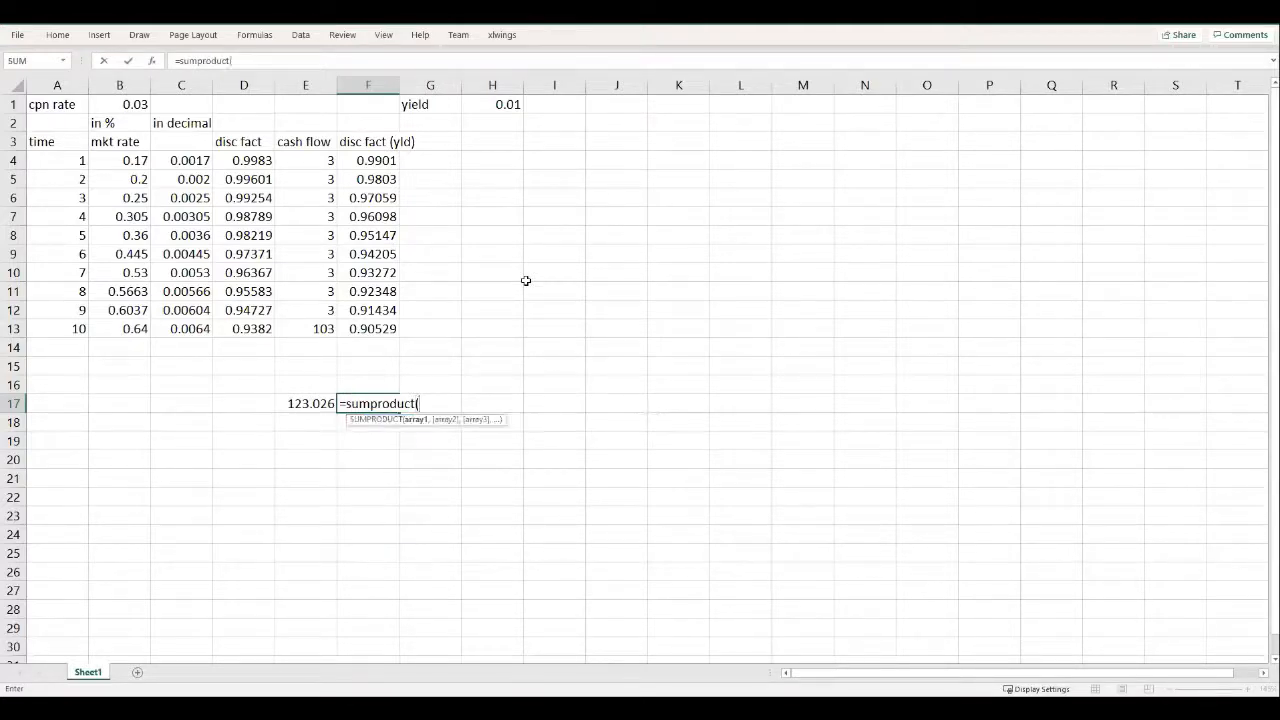
drag(305, 162, 321, 322)
text(,)
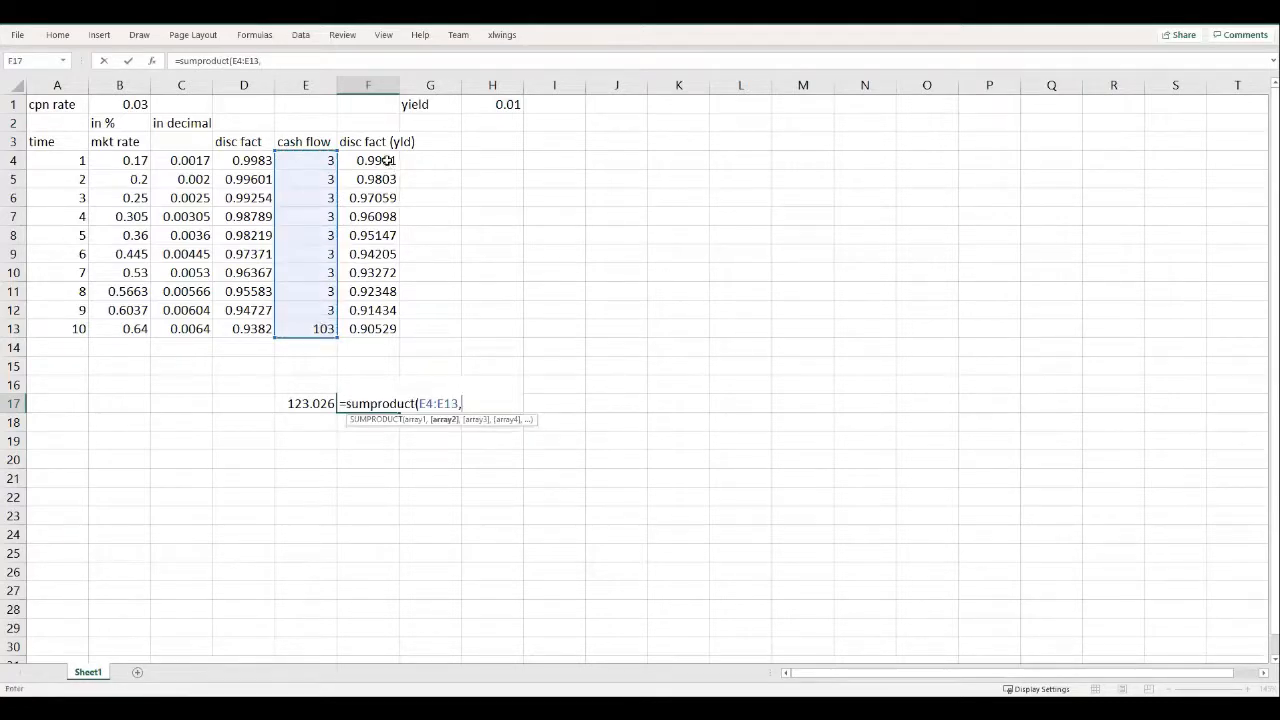
drag(387, 160, 387, 328)
text())
key(Return)
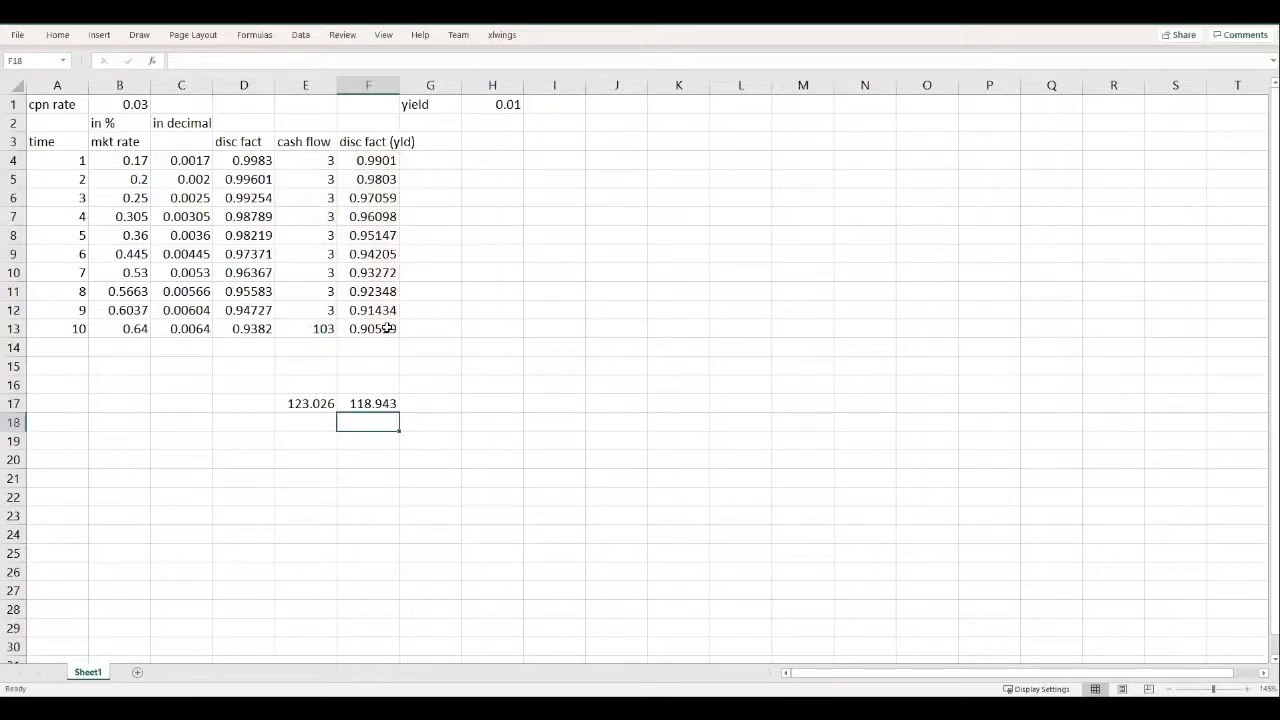
click(387, 404)
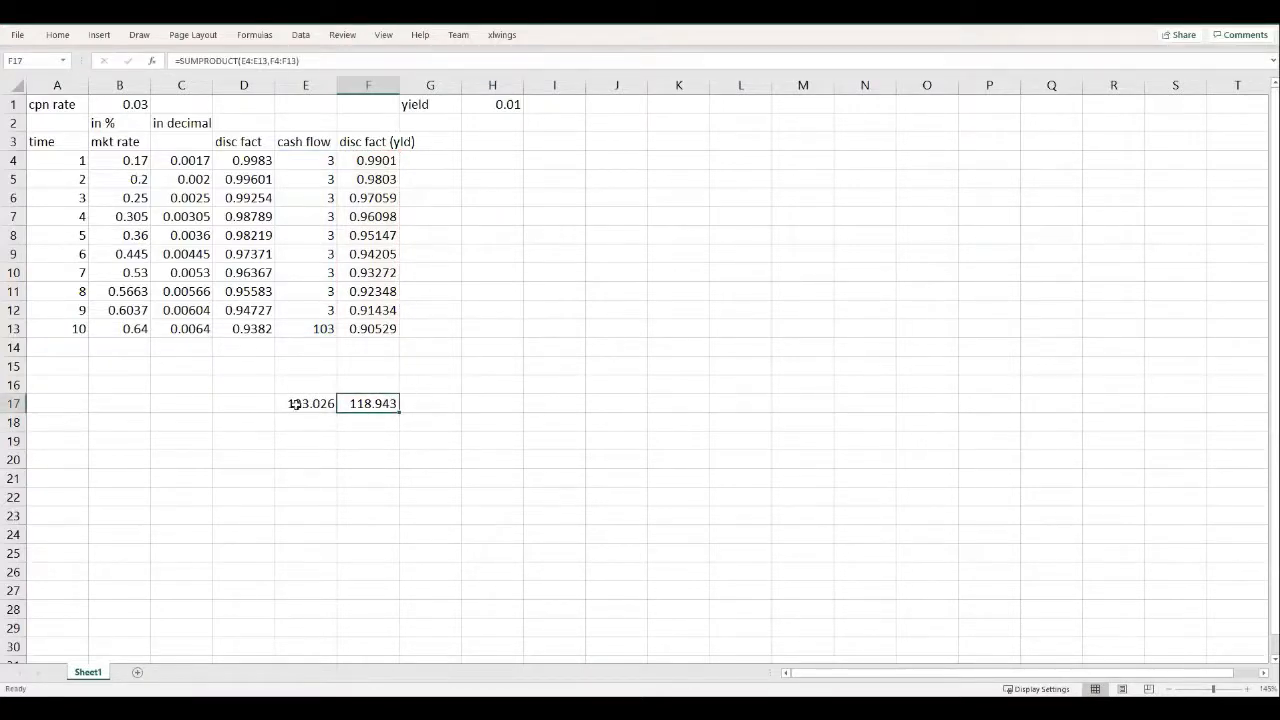
click(502, 104)
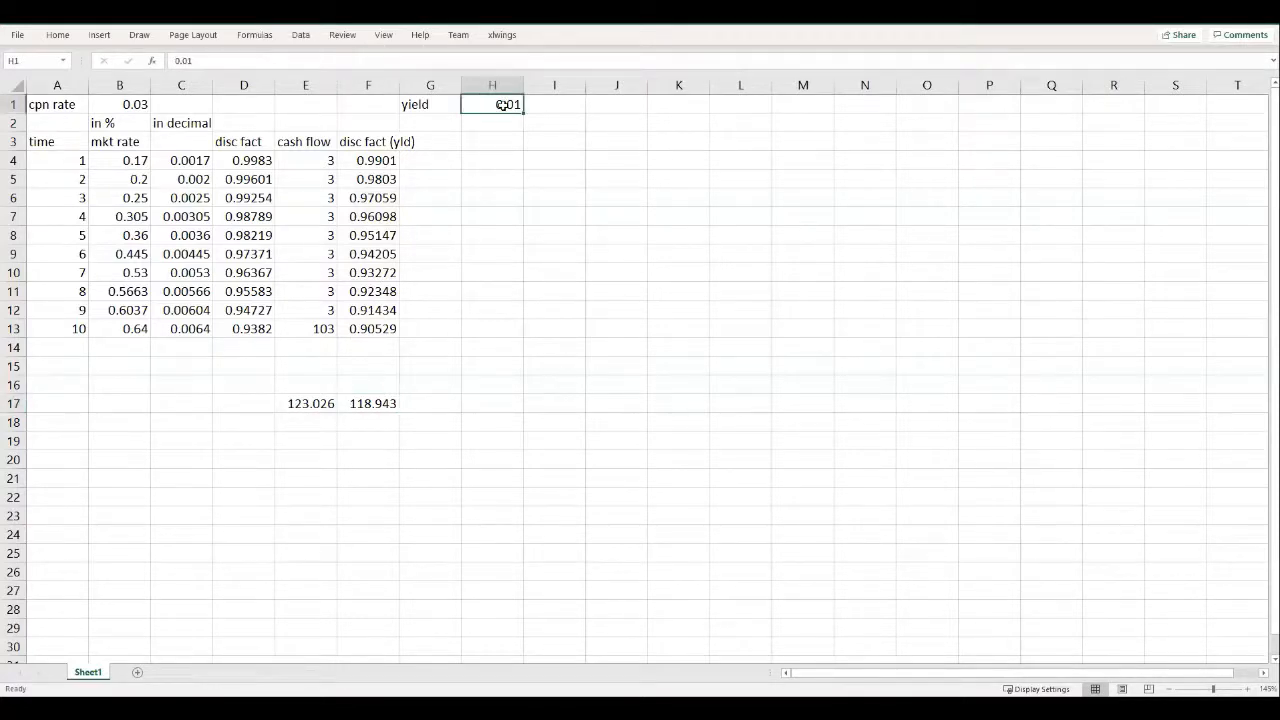
click(966, 503)
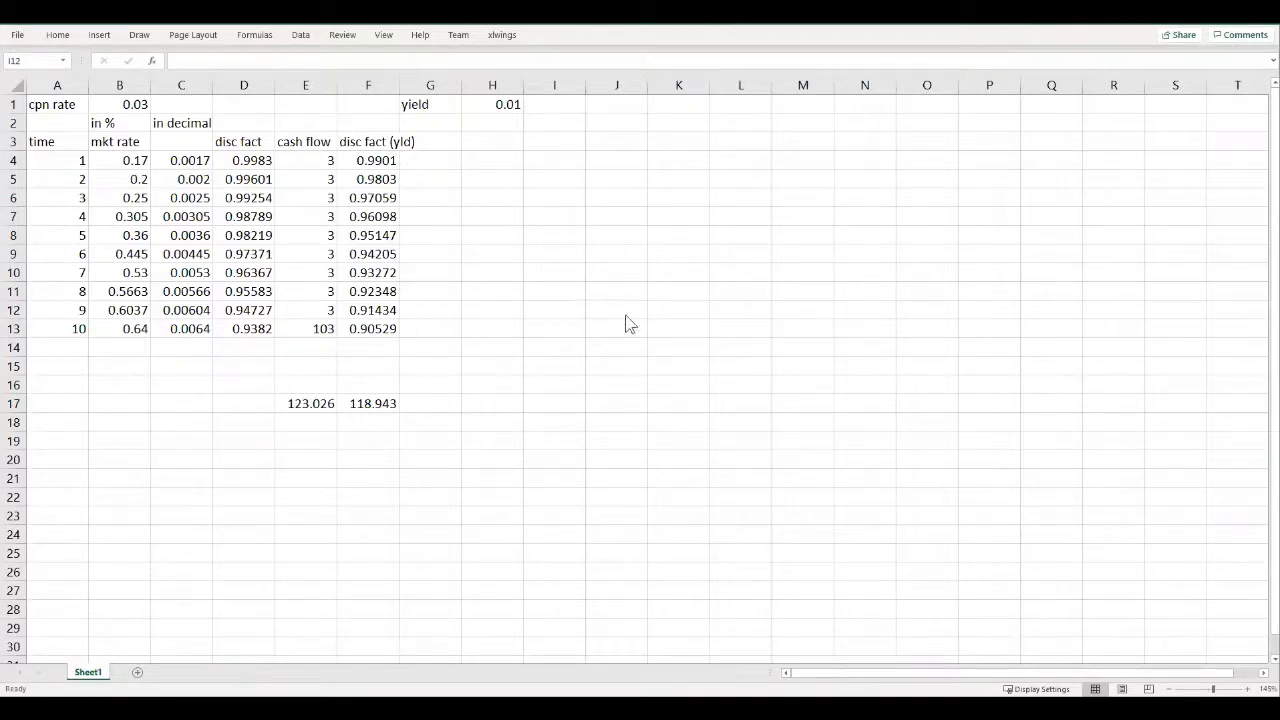
- Use Solver to make F17 equal 123.026 by changing the yield in H1, and keep the solution
click(302, 38)
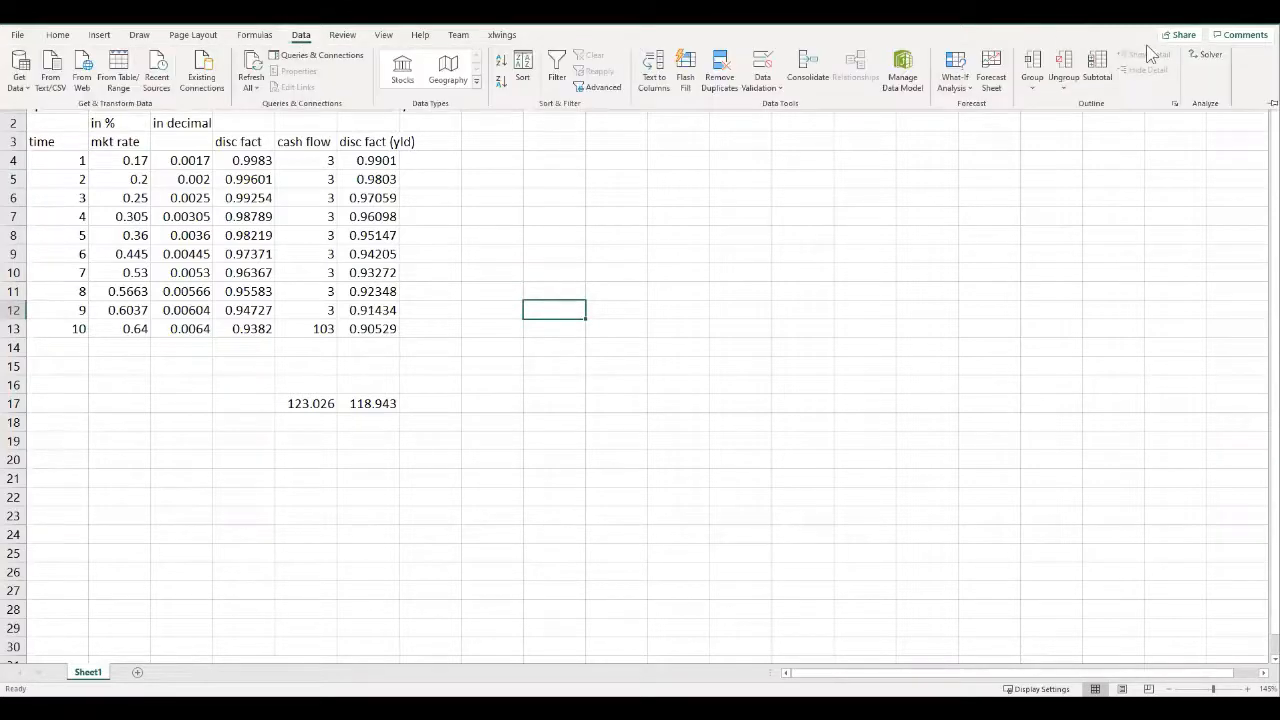
click(1203, 56)
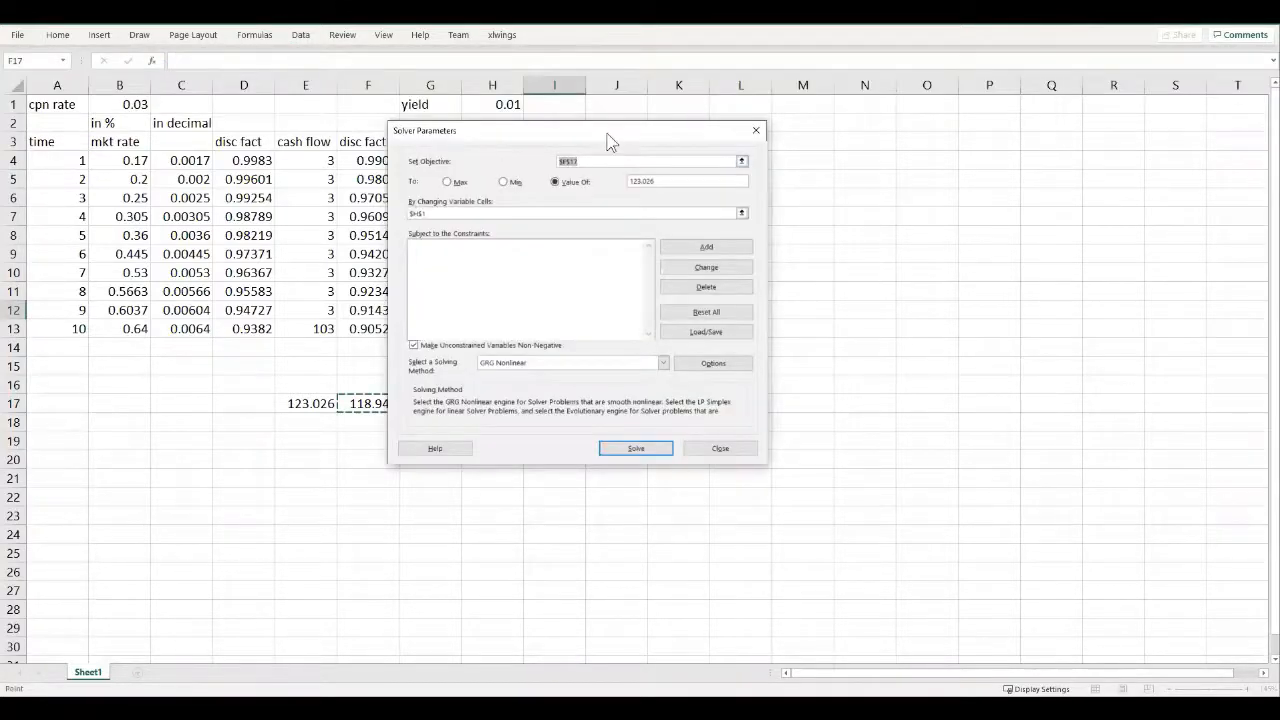
drag(609, 133, 886, 161)
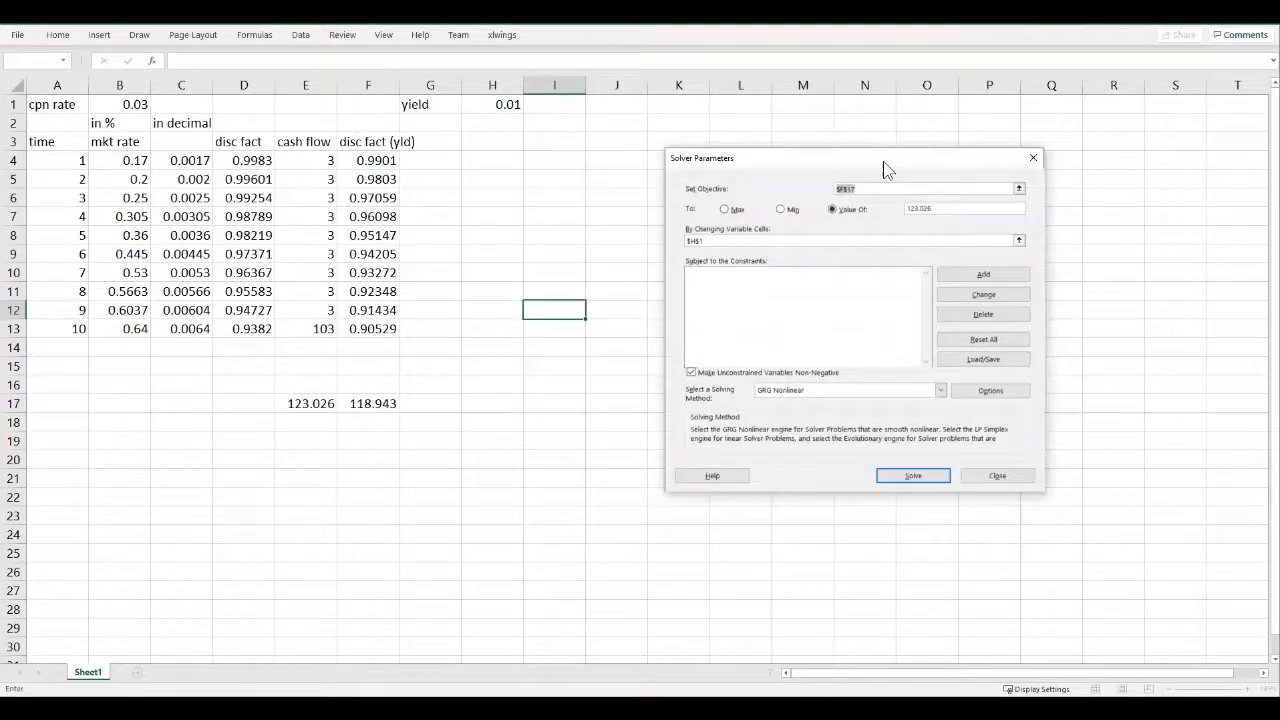
click(373, 404)
click(956, 209)
click(862, 213)
text(123.02)
click(776, 242)
click(505, 108)
click(910, 476)
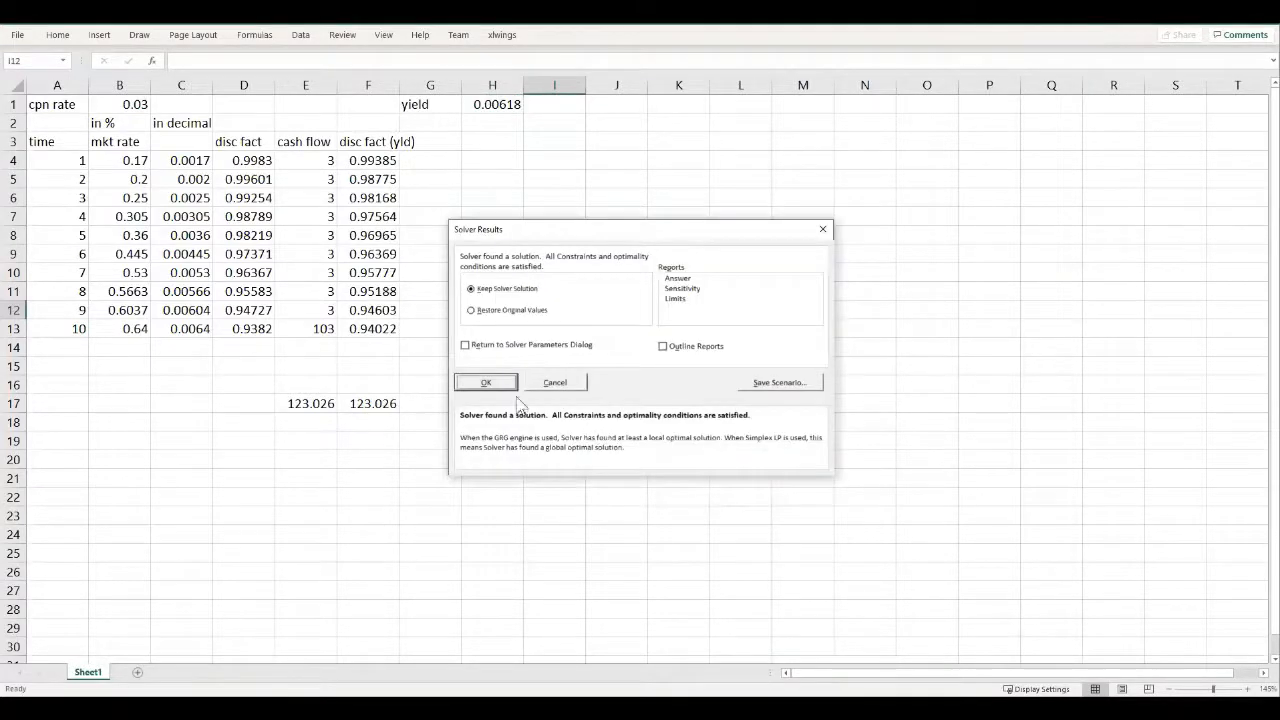
click(487, 383)
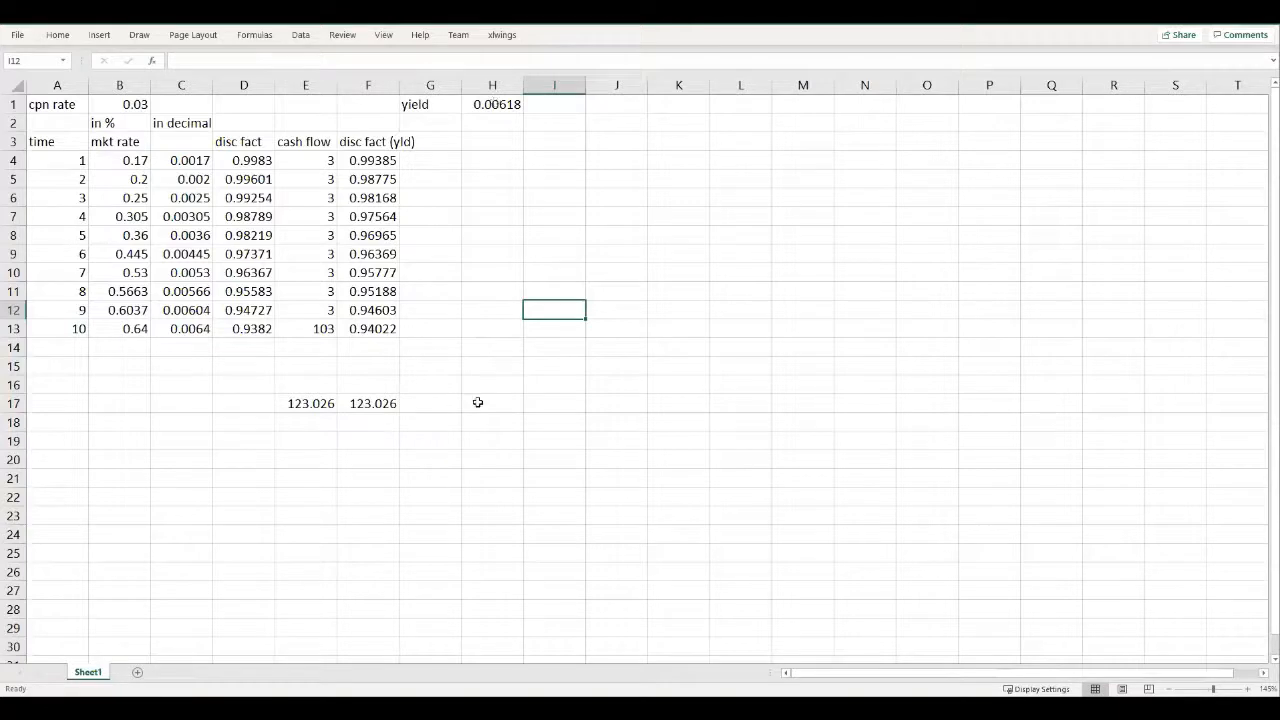
- Compute the time-weighted present value of the cash flows in F18 with =SUMPRODUCT(E4:E13,A4:A13,F4:F13)
click(373, 422)
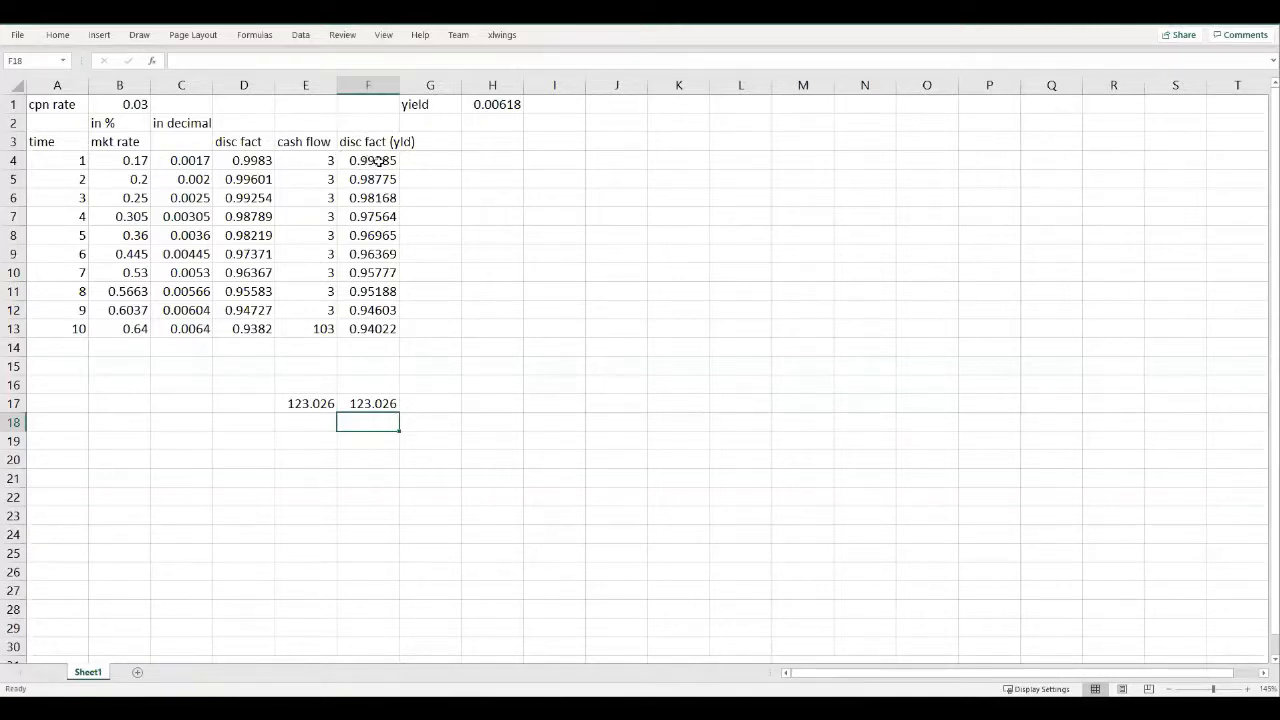
text(=)
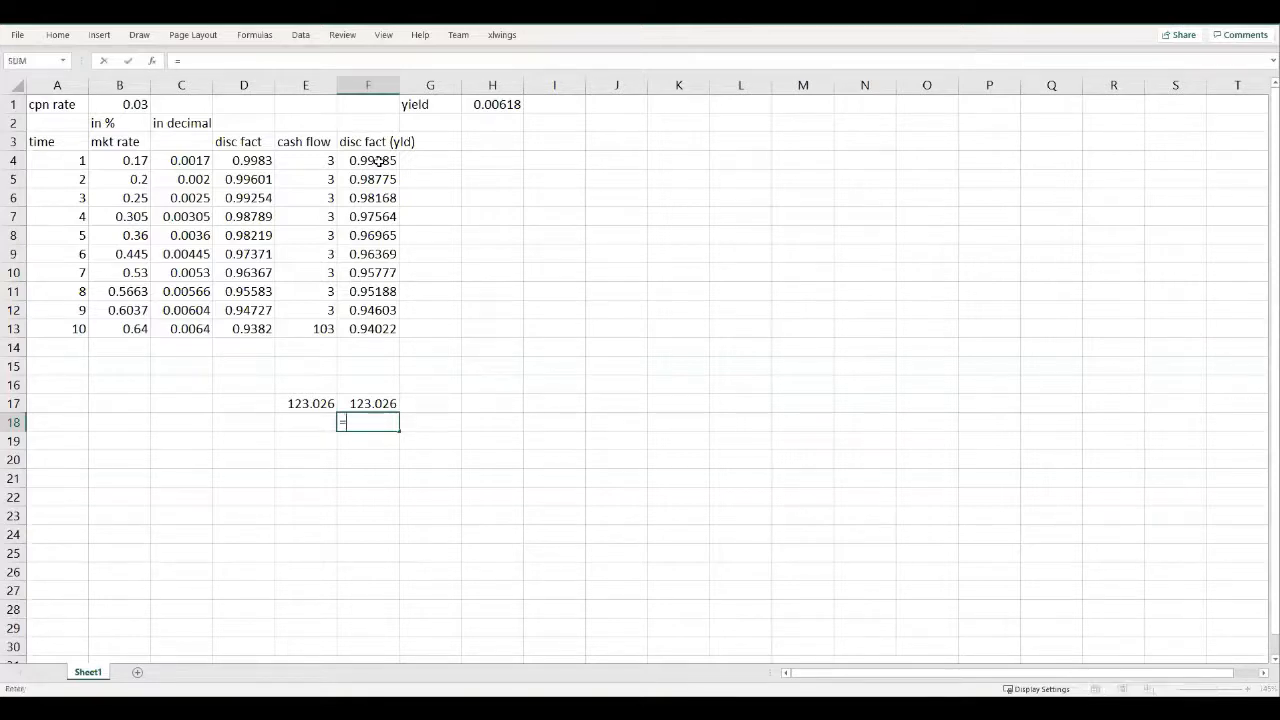
text(sumproduct()
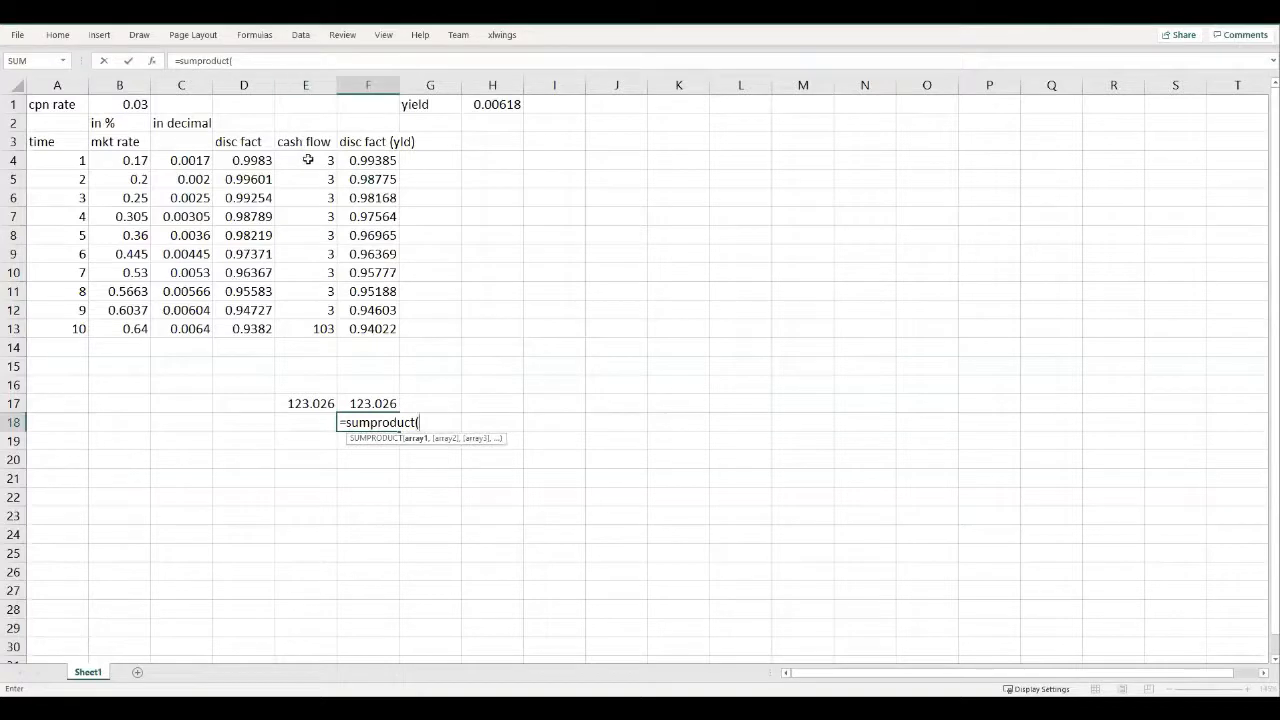
drag(309, 160, 311, 326)
text(,)
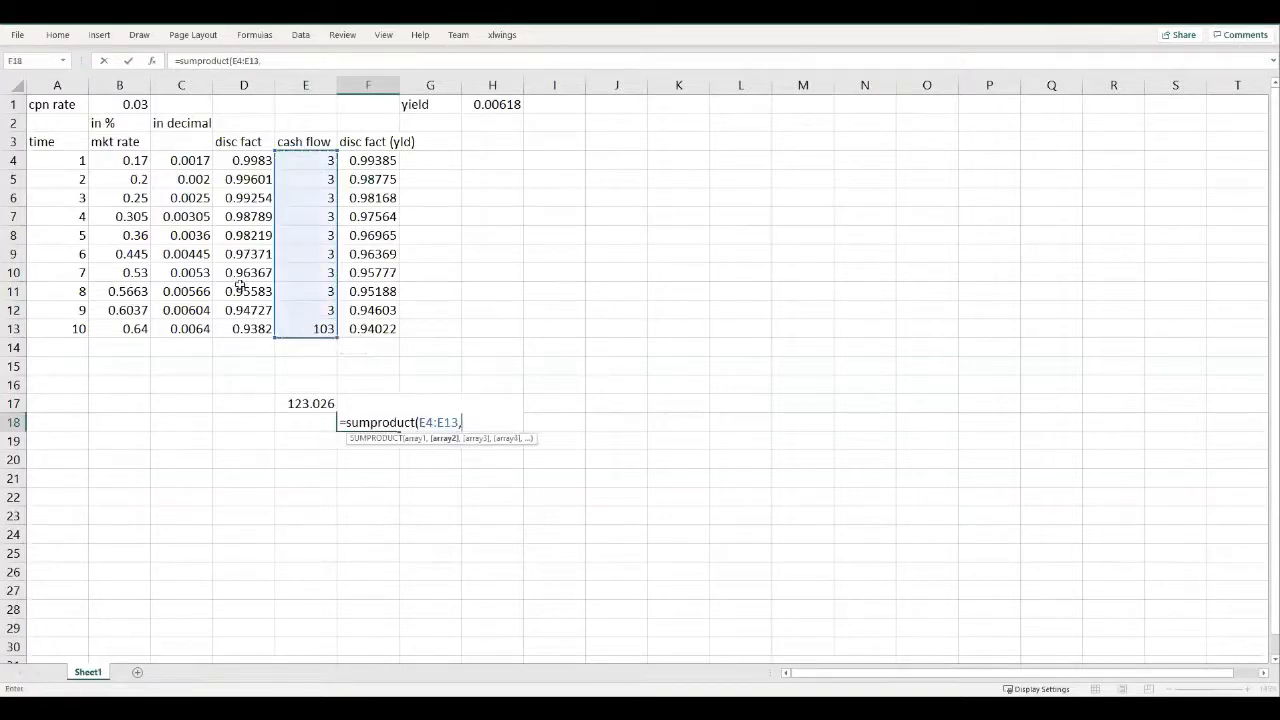
drag(80, 165, 80, 329)
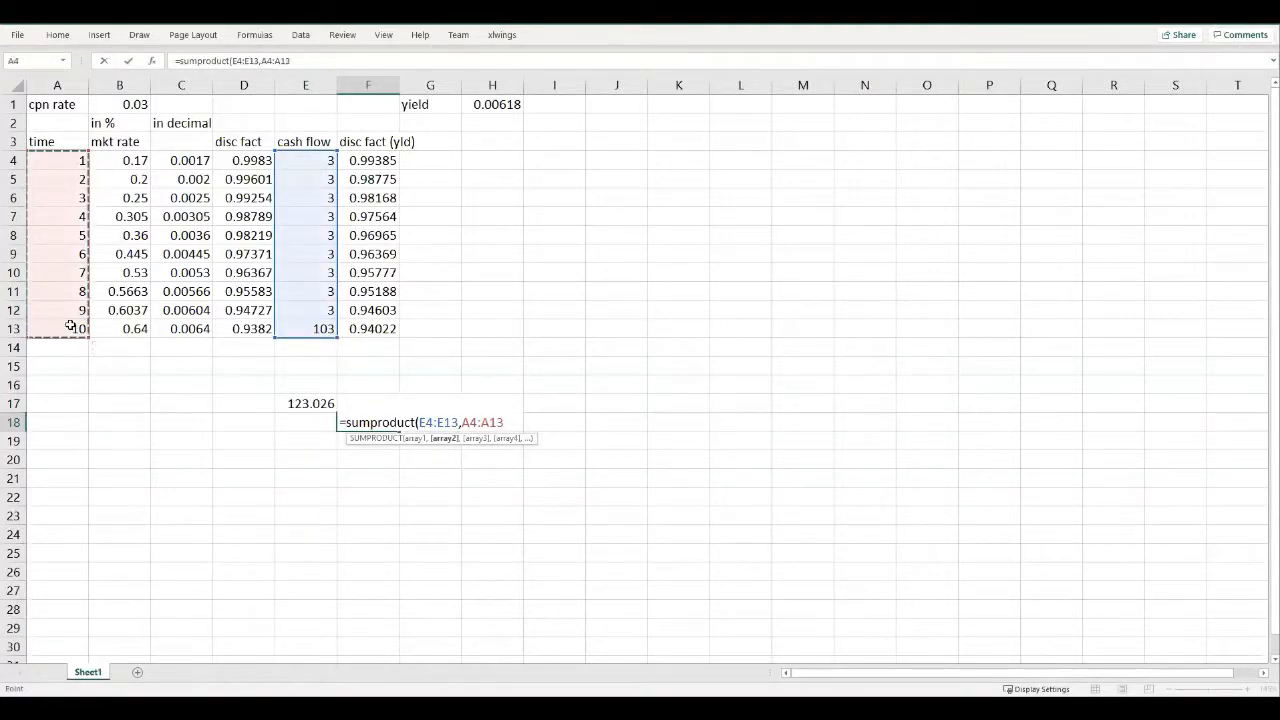
text(,)
drag(380, 160, 387, 327)
text())
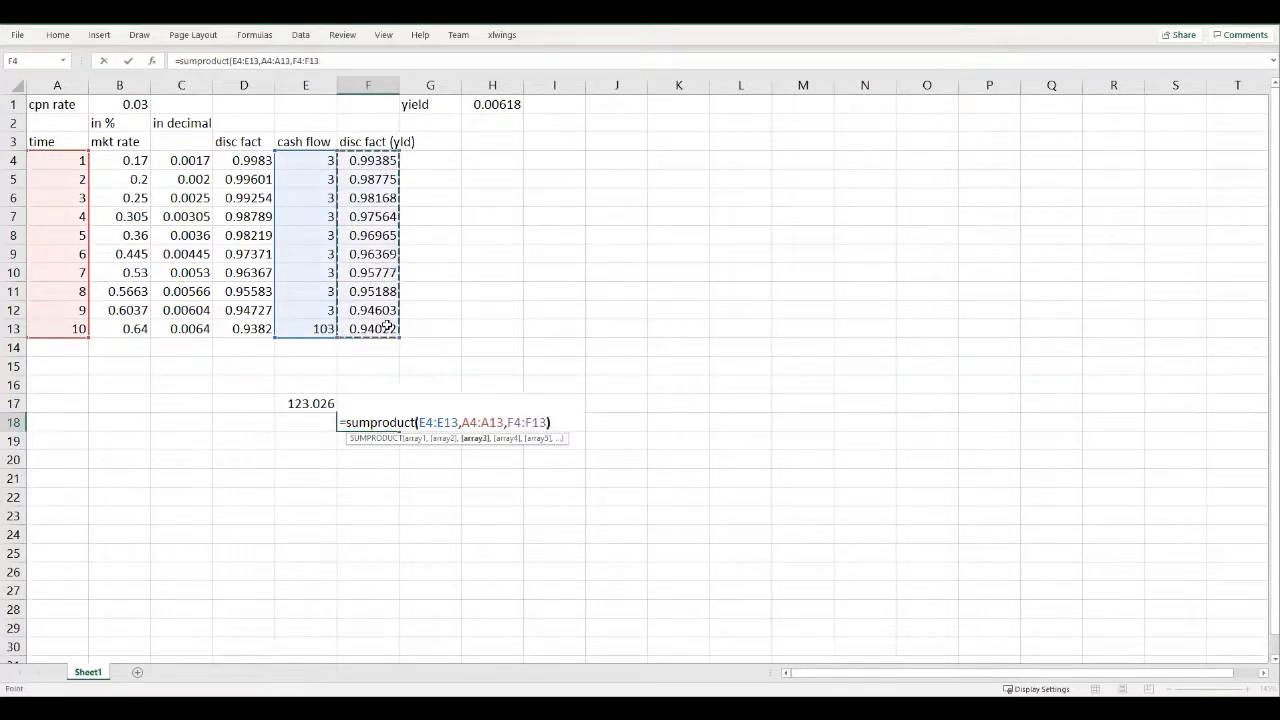
key(Return)
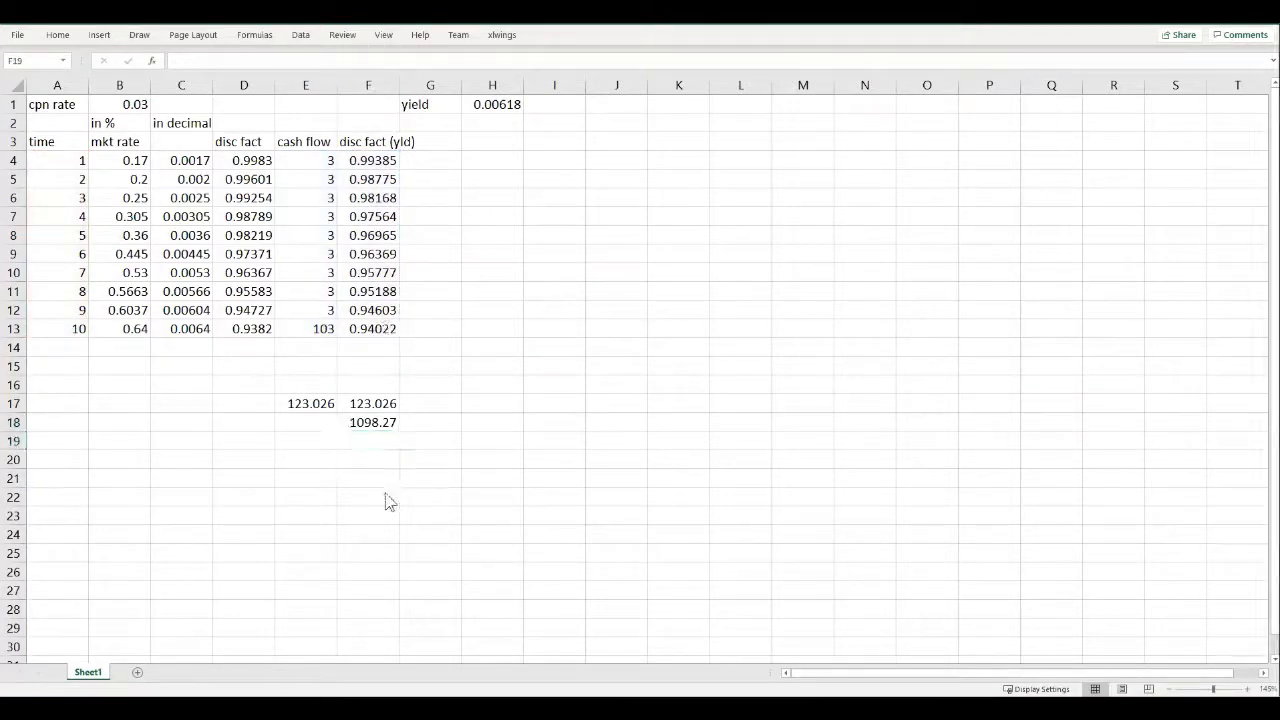
- Compute the bond's duration in F19 by dividing F18 by the price in E17
click(390, 441)
text(=)
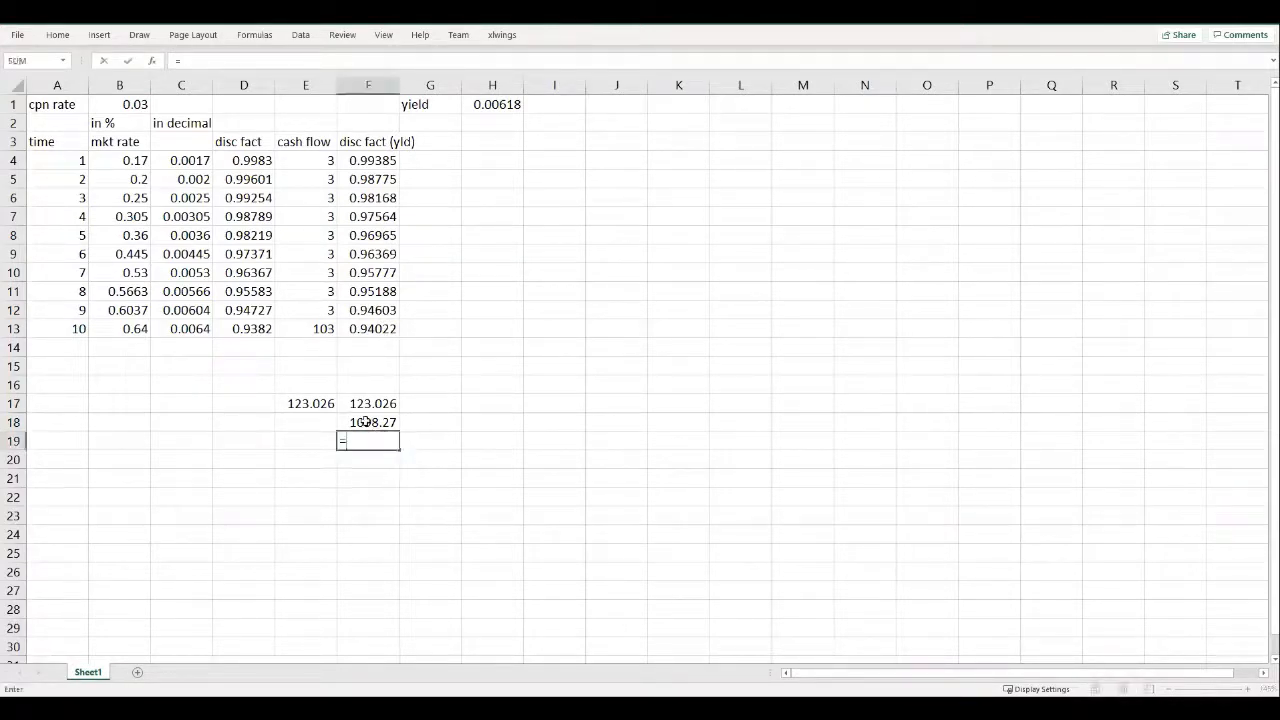
click(366, 421)
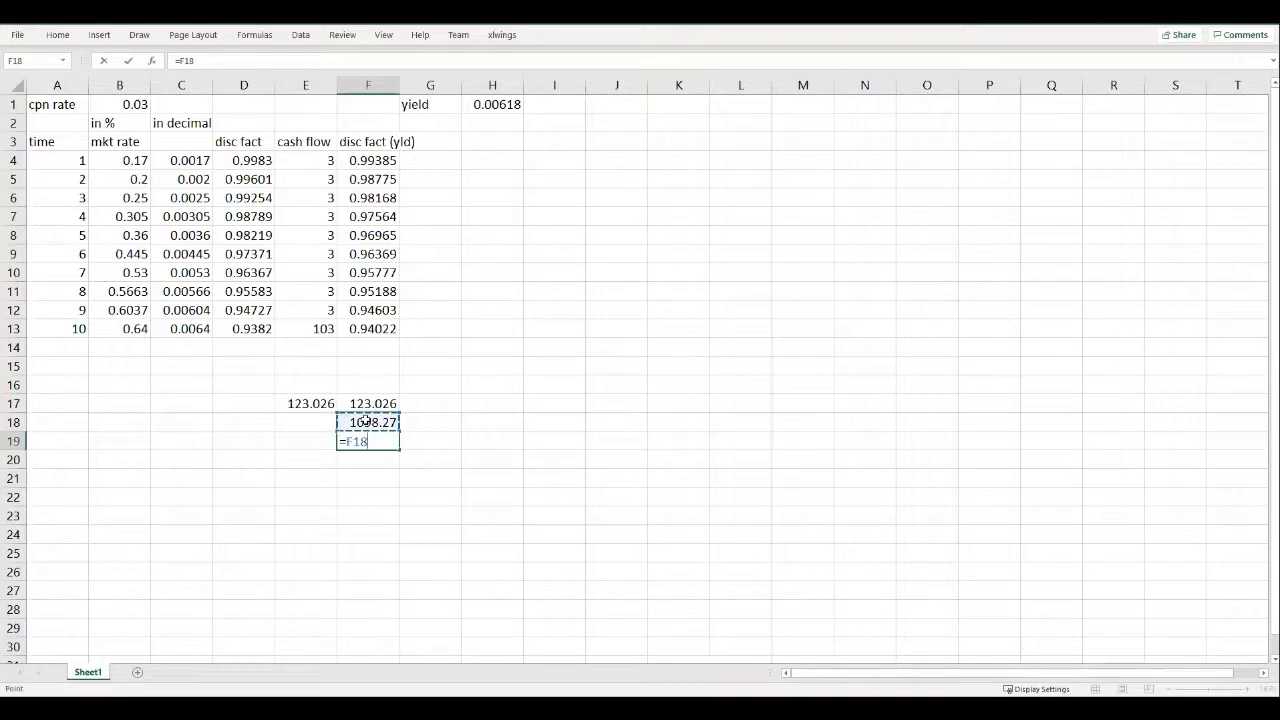
text(/)
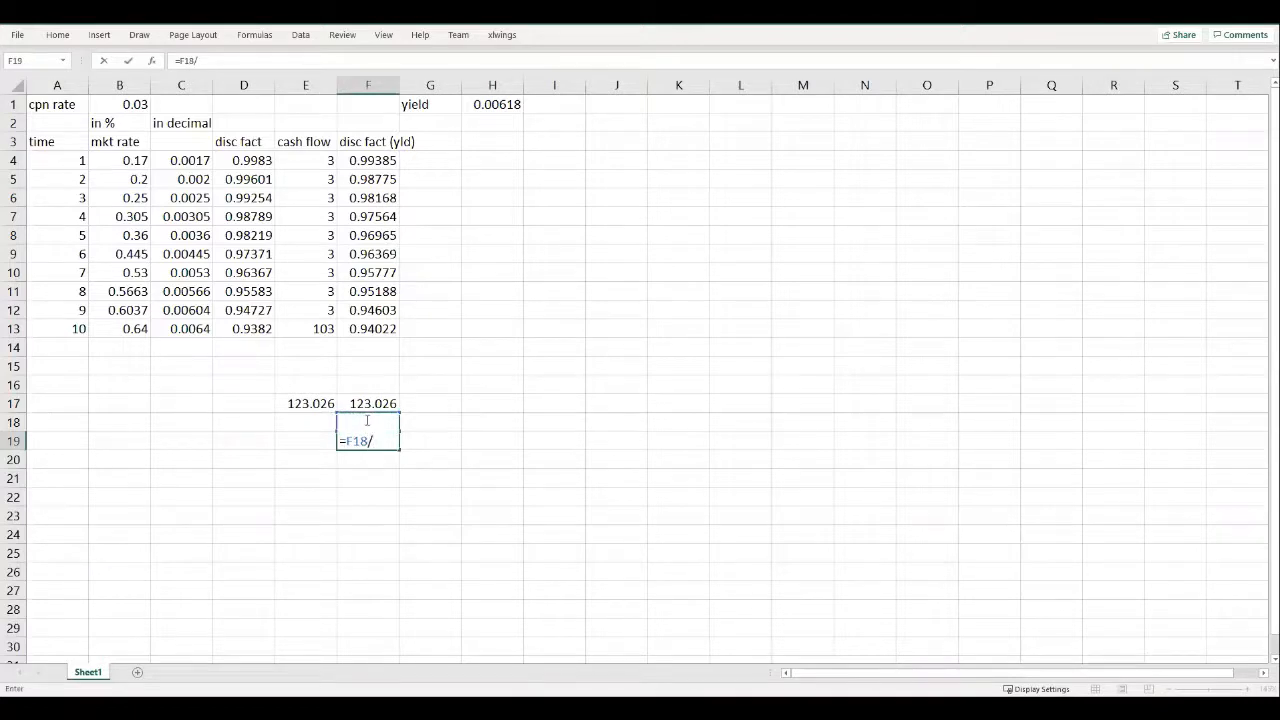
click(318, 403)
key(Return)
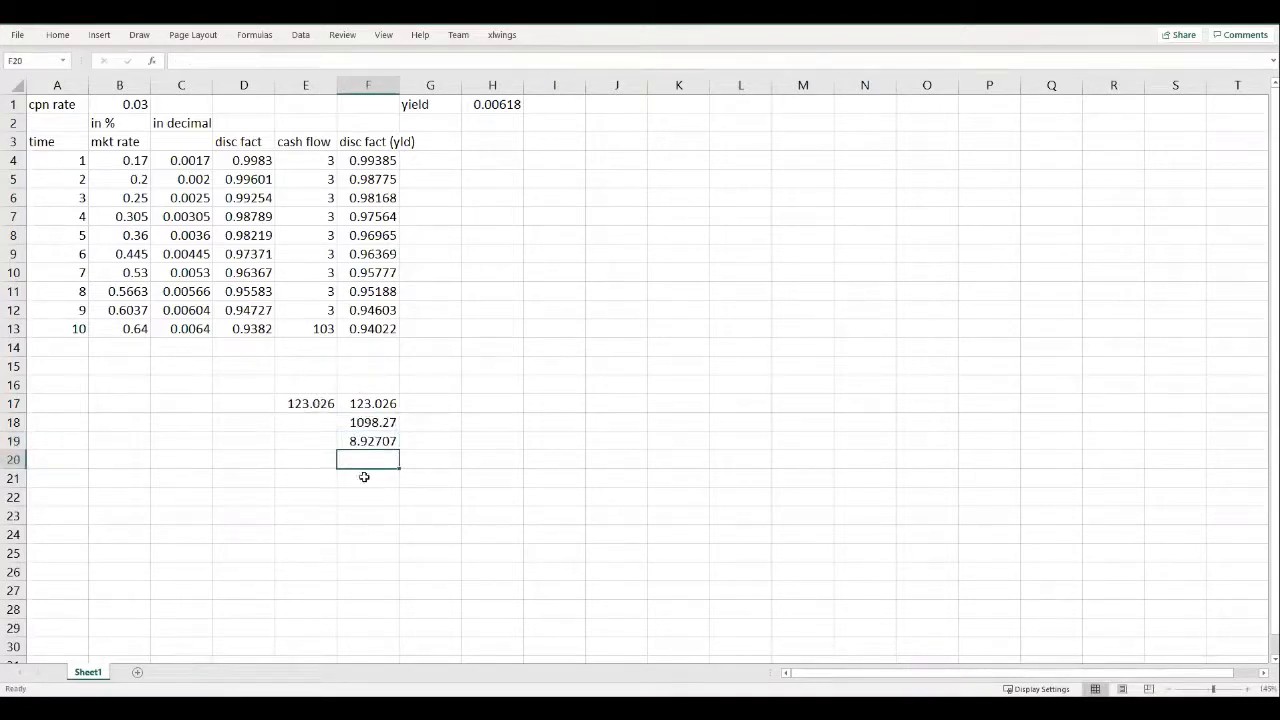